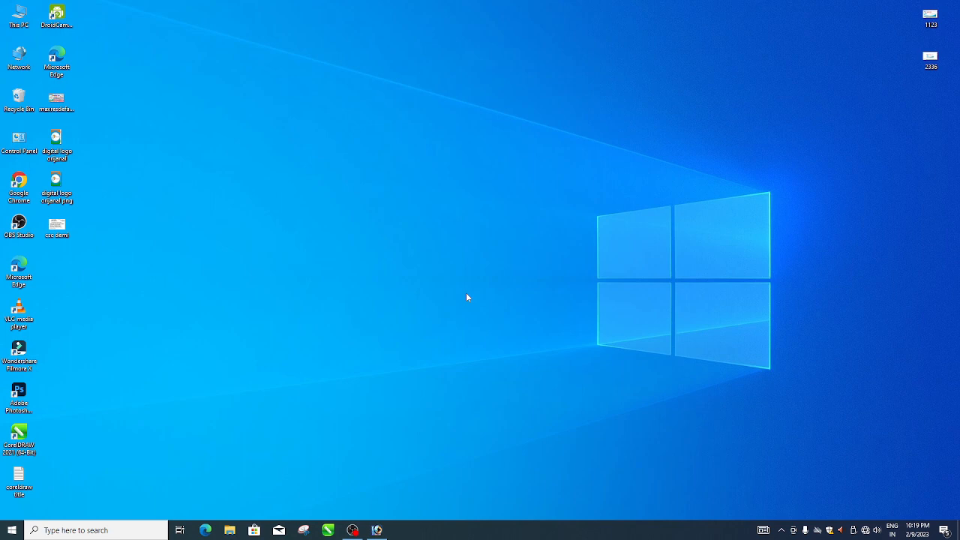
Step: Switch to Adobe Photoshop and start a new document with its width and height measured in inches
{"action": "left_click", "coordinate": [376, 529]}
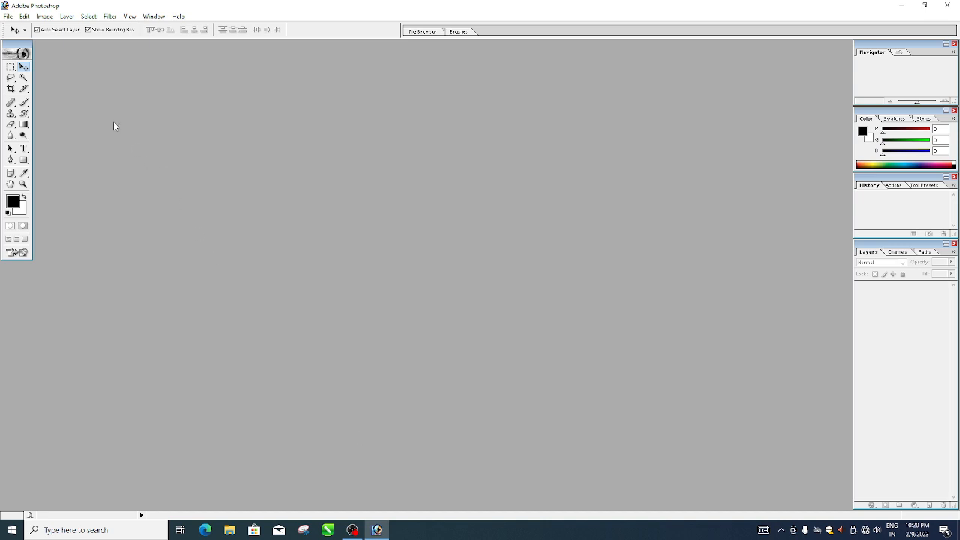
{"action": "left_click", "coordinate": [9, 18]}
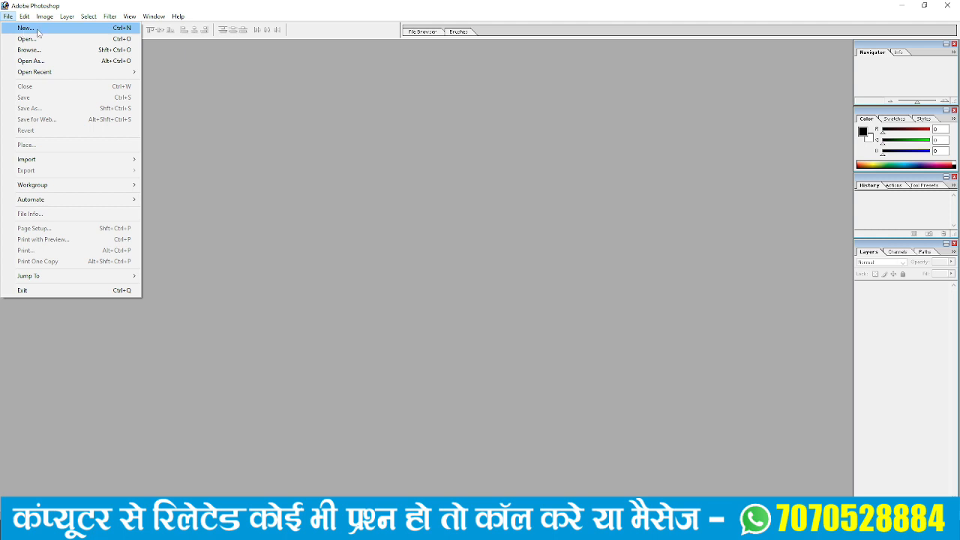
{"action": "left_click", "coordinate": [23, 30]}
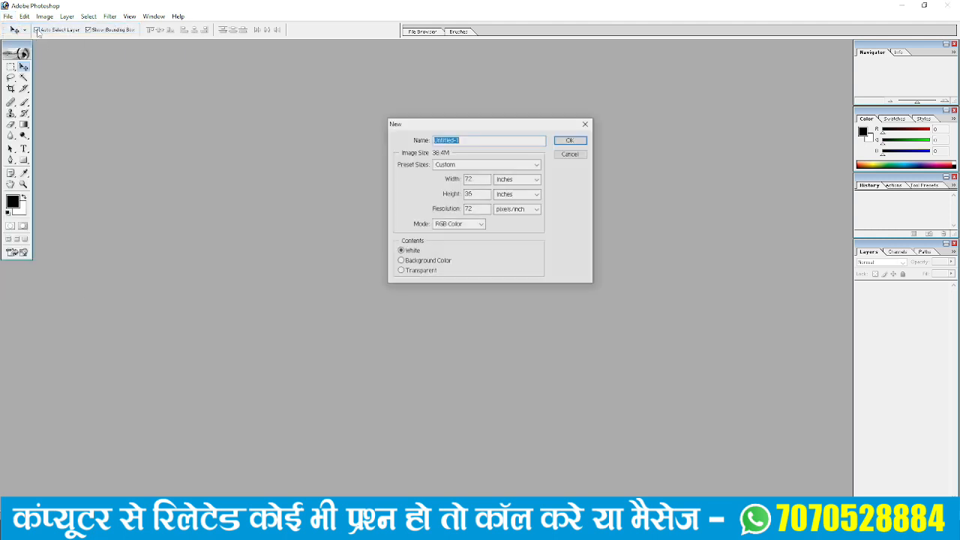
{"action": "left_click", "coordinate": [423, 381]}
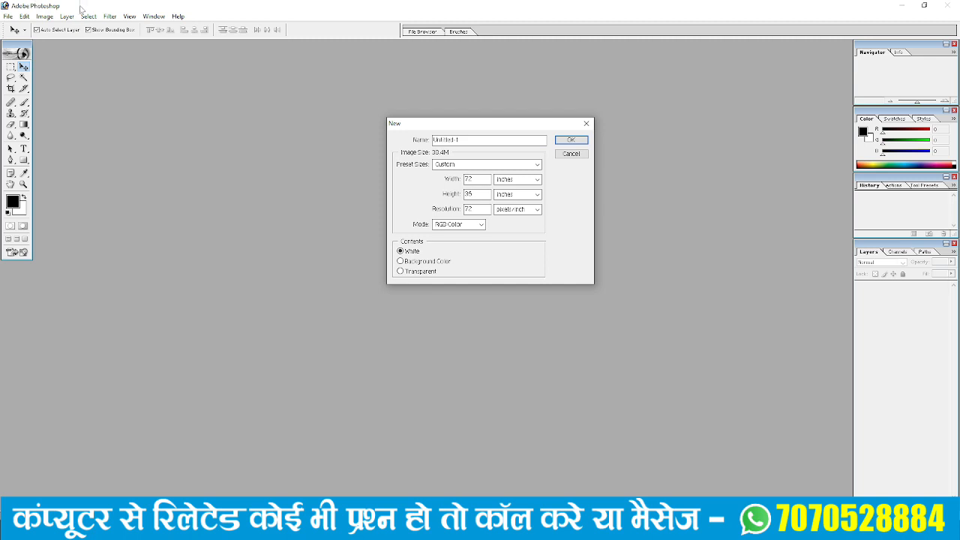
{"action": "left_click", "coordinate": [518, 180]}
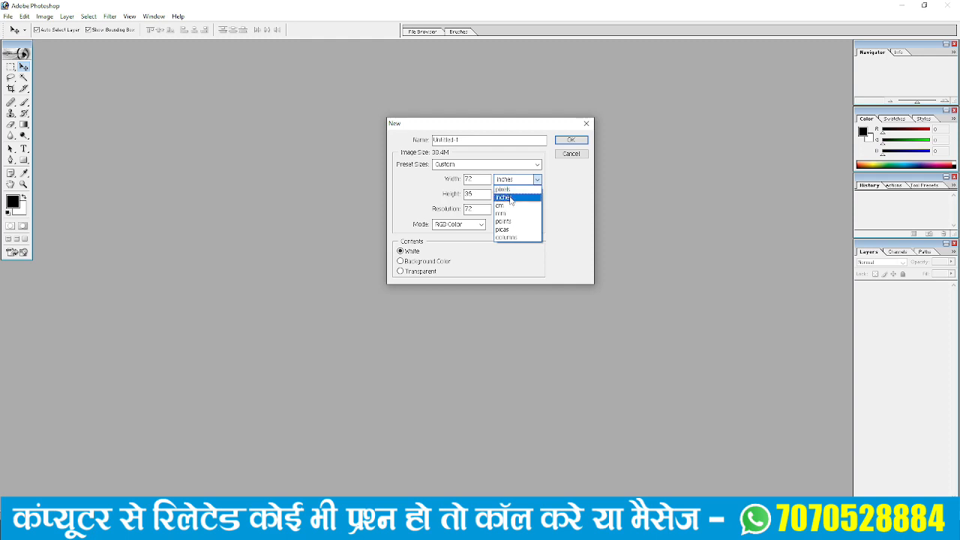
{"action": "left_click", "coordinate": [511, 197]}
{"action": "left_click", "coordinate": [512, 195]}
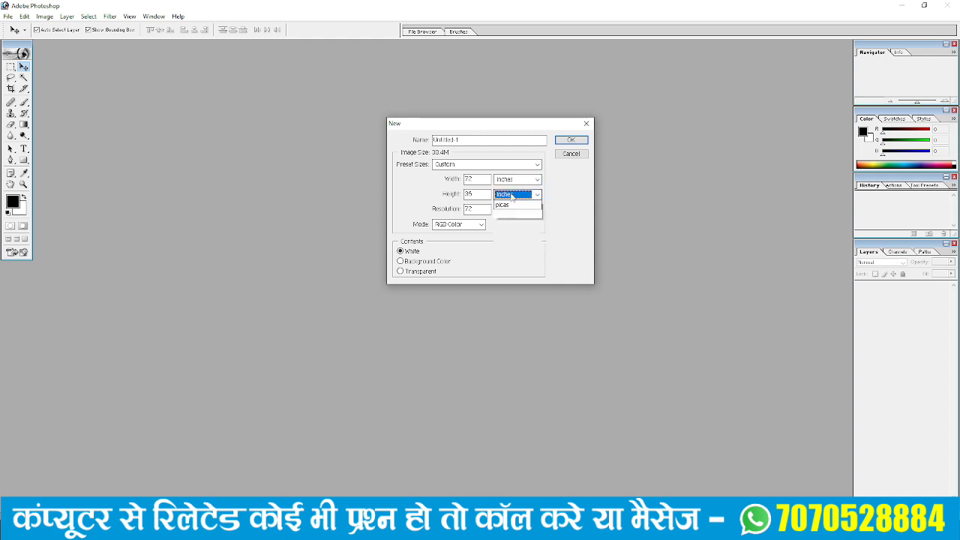
{"action": "left_click", "coordinate": [522, 213]}
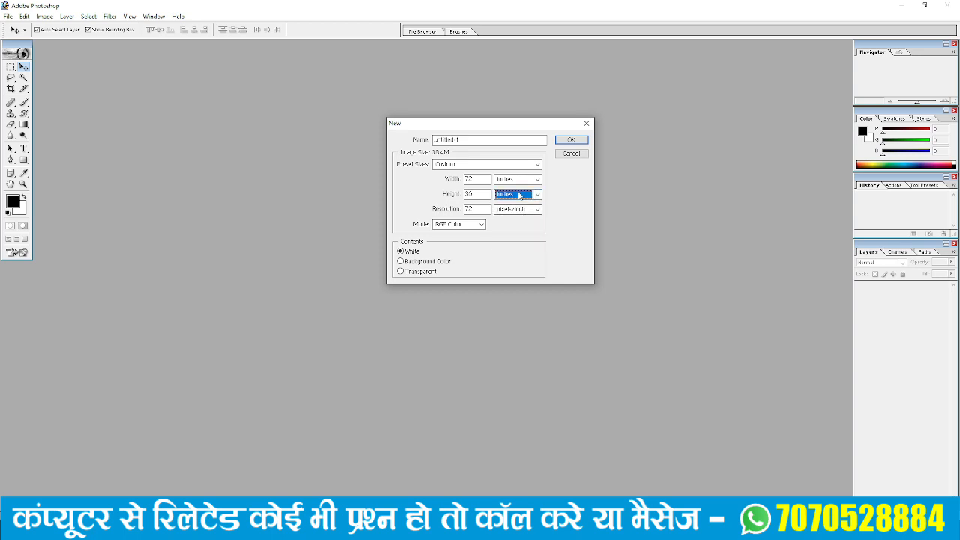
Step: Create the document at 72 by 36 inches, 72 pixels/inch, in RGB Color mode, and maximize its window
{"action": "double_click", "coordinate": [466, 180]}
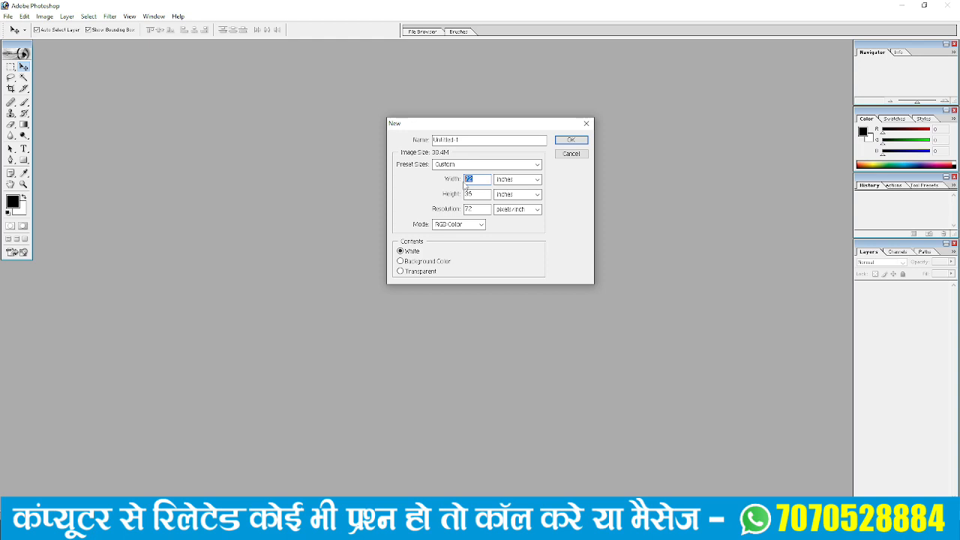
{"action": "type", "text": "72"}
{"action": "double_click", "coordinate": [472, 193]}
{"action": "type", "text": "35"}
{"action": "double_click", "coordinate": [472, 213]}
{"action": "type", "text": "72"}
{"action": "left_click", "coordinate": [447, 230]}
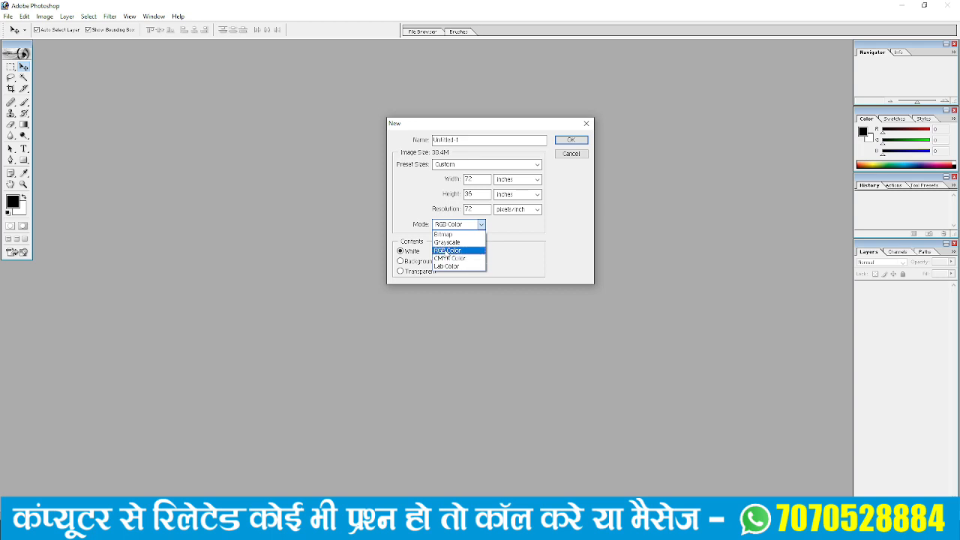
{"action": "left_click", "coordinate": [447, 250]}
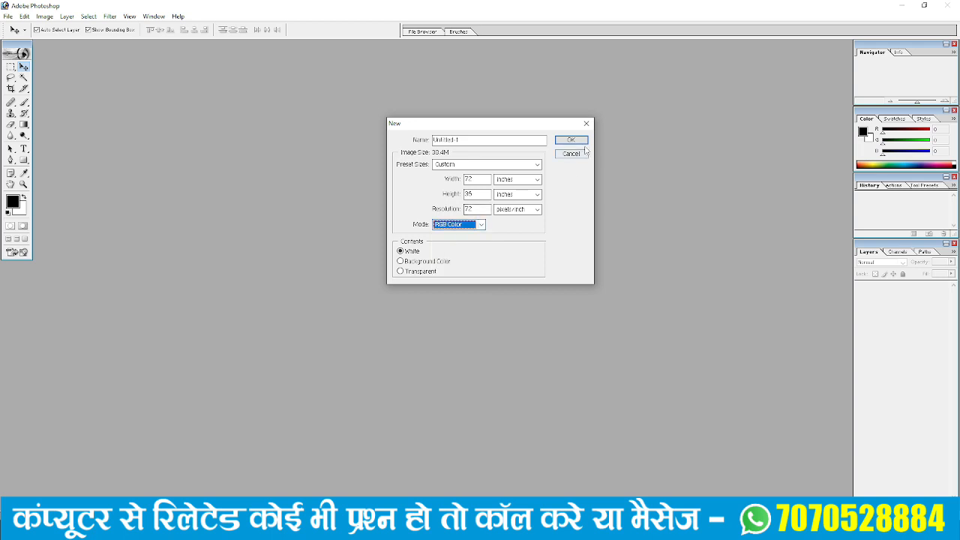
{"action": "left_click", "coordinate": [573, 140]}
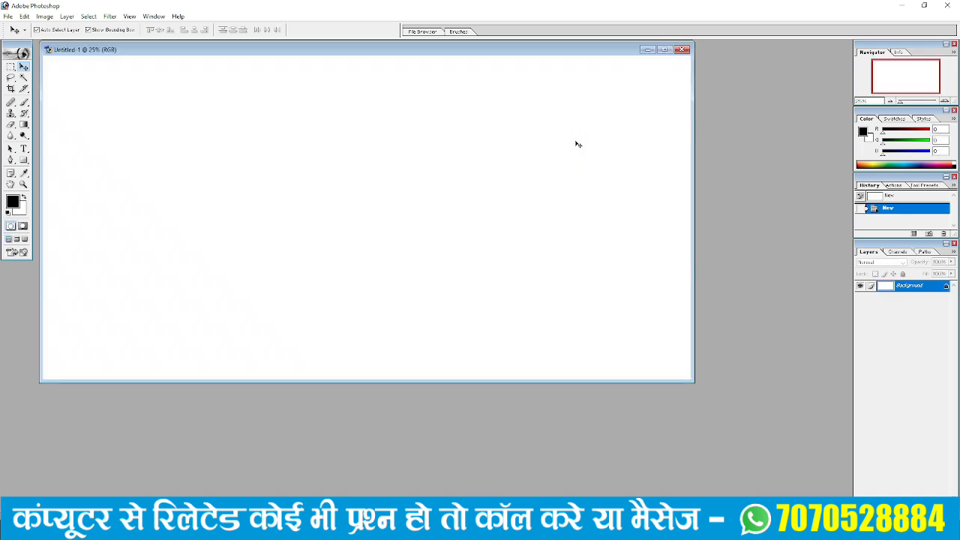
{"action": "left_click_drag", "start_coordinate": [472, 53], "coordinate": [505, 86]}
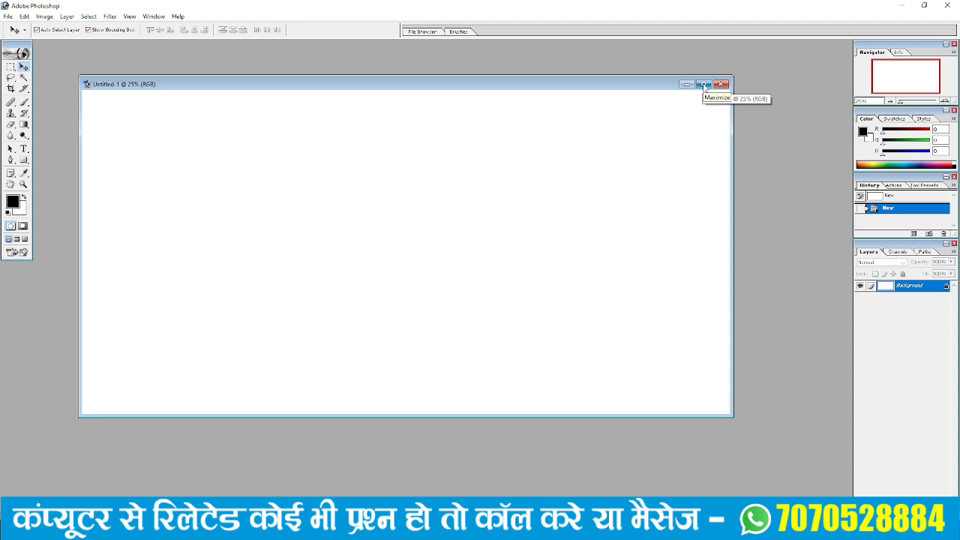
{"action": "left_click", "coordinate": [705, 85]}
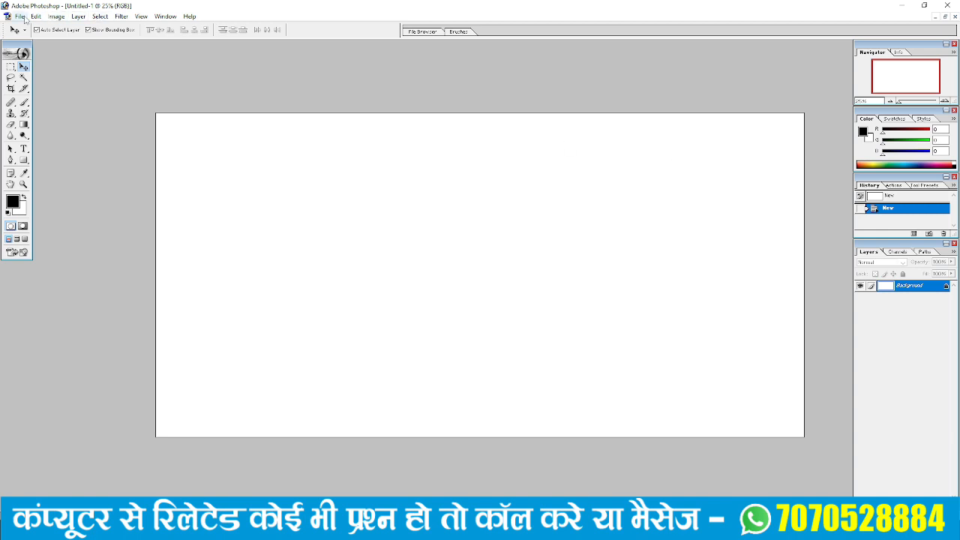
Step: Open the PNG image "digital logo orijanal png" from the Desktop
{"action": "left_click", "coordinate": [21, 17]}
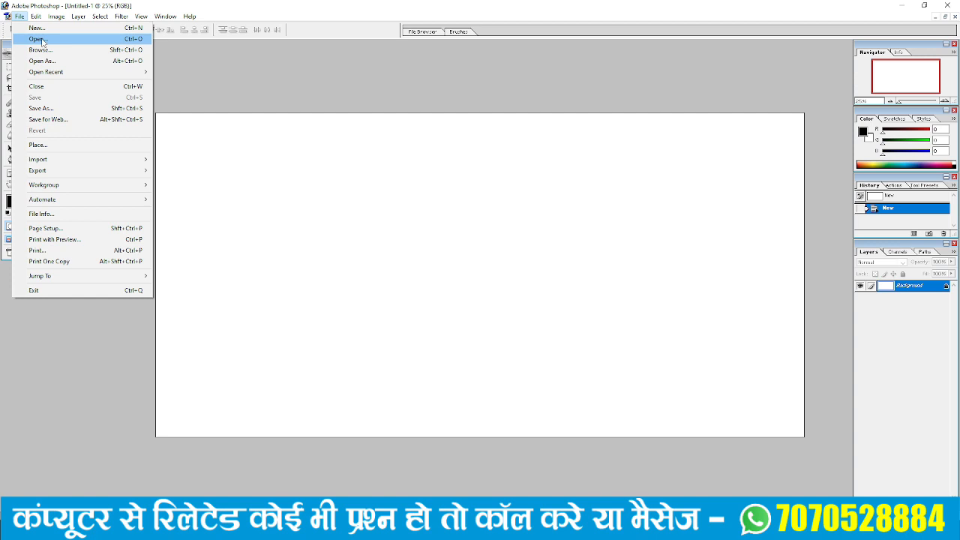
{"action": "left_click", "coordinate": [38, 39]}
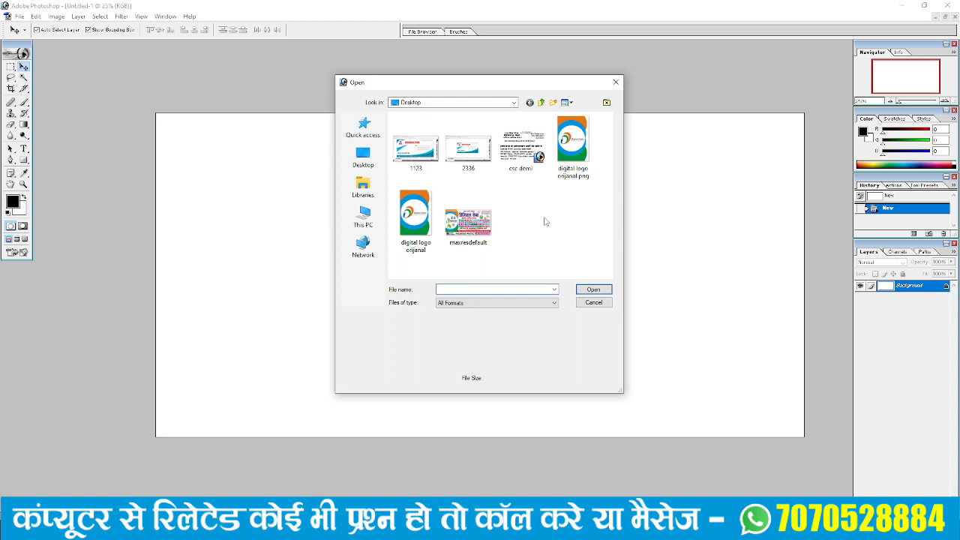
{"action": "left_click", "coordinate": [372, 163]}
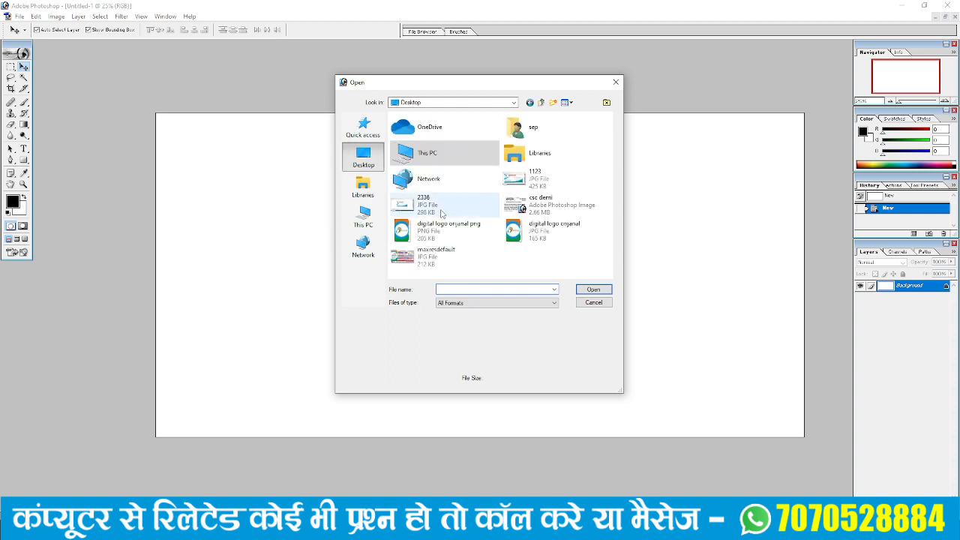
{"action": "left_click", "coordinate": [446, 233]}
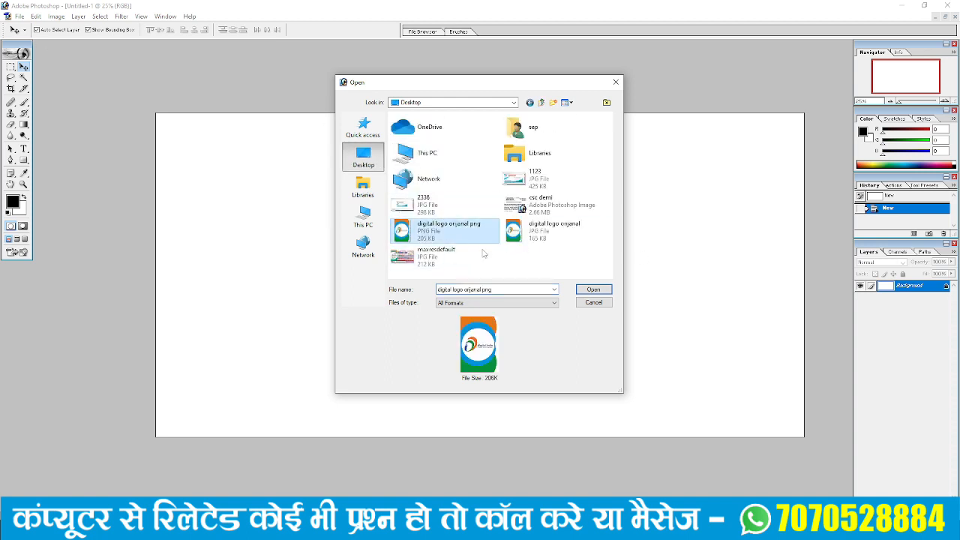
{"action": "left_click", "coordinate": [593, 289]}
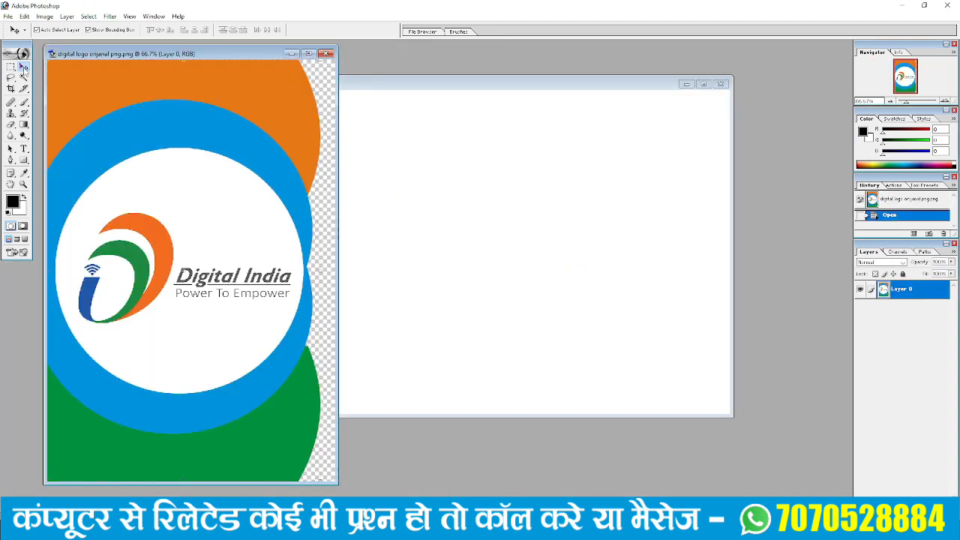
Step: Copy the Digital India logo layer into the blank document, close the logo file and maximize the document
{"action": "left_click_drag", "start_coordinate": [172, 161], "coordinate": [413, 220]}
{"action": "left_click", "coordinate": [276, 443]}
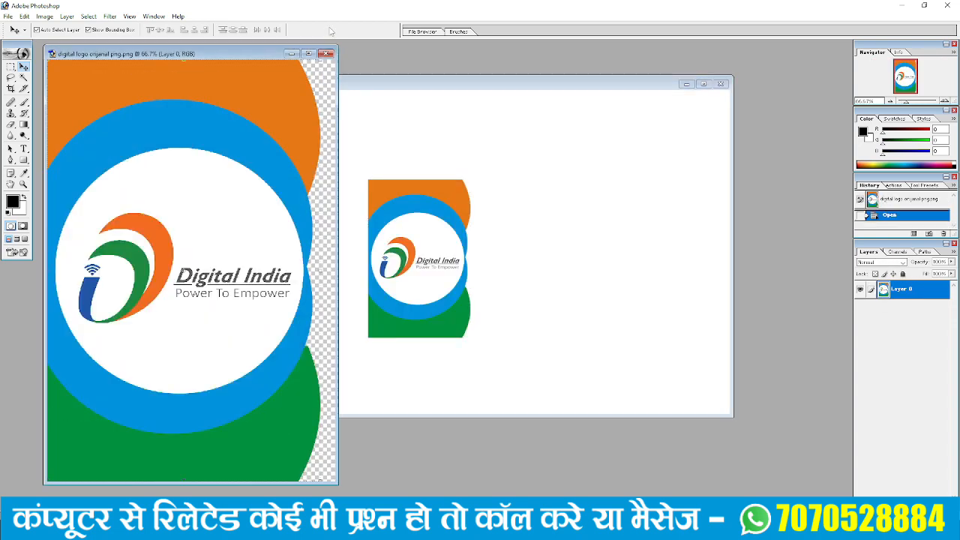
{"action": "left_click", "coordinate": [327, 54]}
{"action": "left_click", "coordinate": [703, 84]}
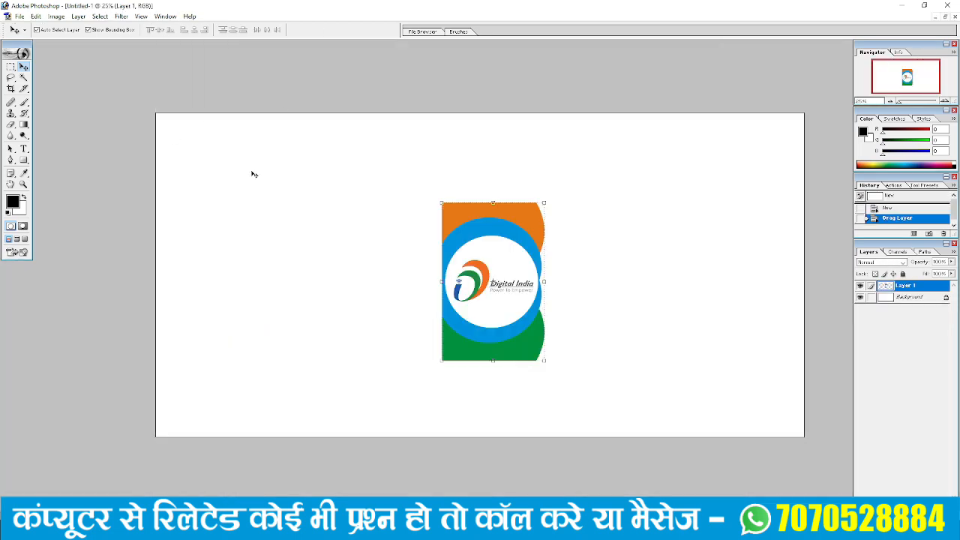
Step: Move the logo to the canvas's upper-left corner and scale it with Free Transform to the full canvas height
{"action": "left_click_drag", "start_coordinate": [487, 248], "coordinate": [201, 158]}
{"action": "key", "text": "ctrl+t"}
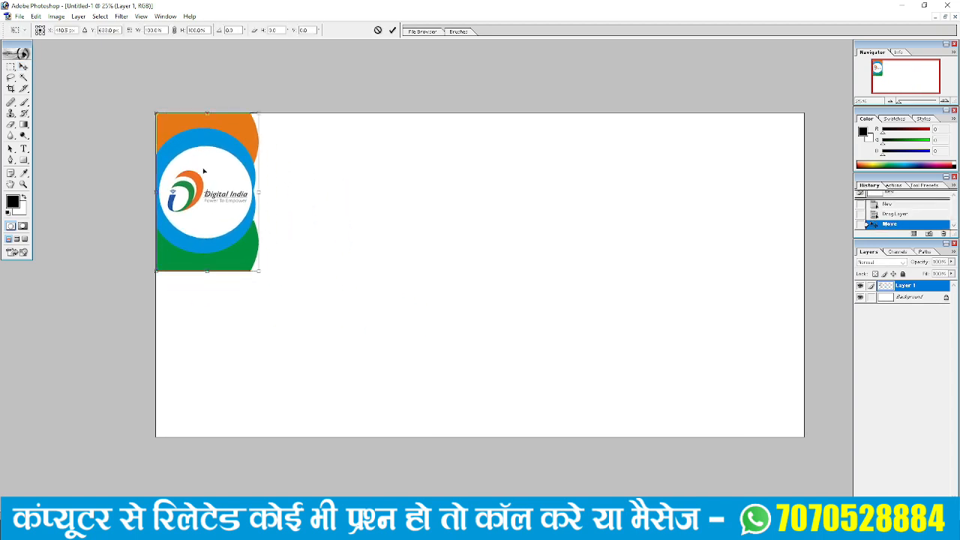
{"action": "left_click", "coordinate": [35, 16]}
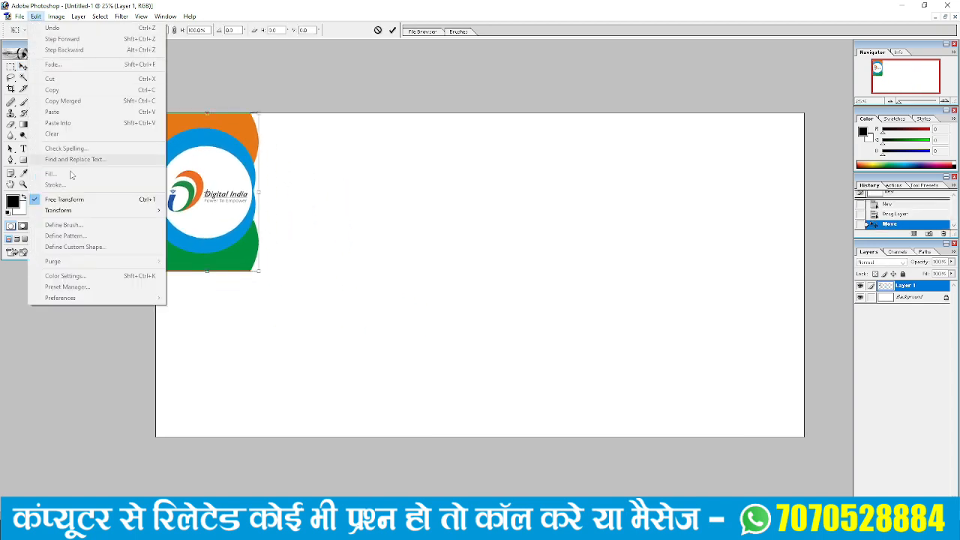
{"action": "left_click", "coordinate": [150, 199]}
{"action": "left_click_drag", "start_coordinate": [261, 274], "coordinate": [358, 441]}
{"action": "key", "text": "Return"}
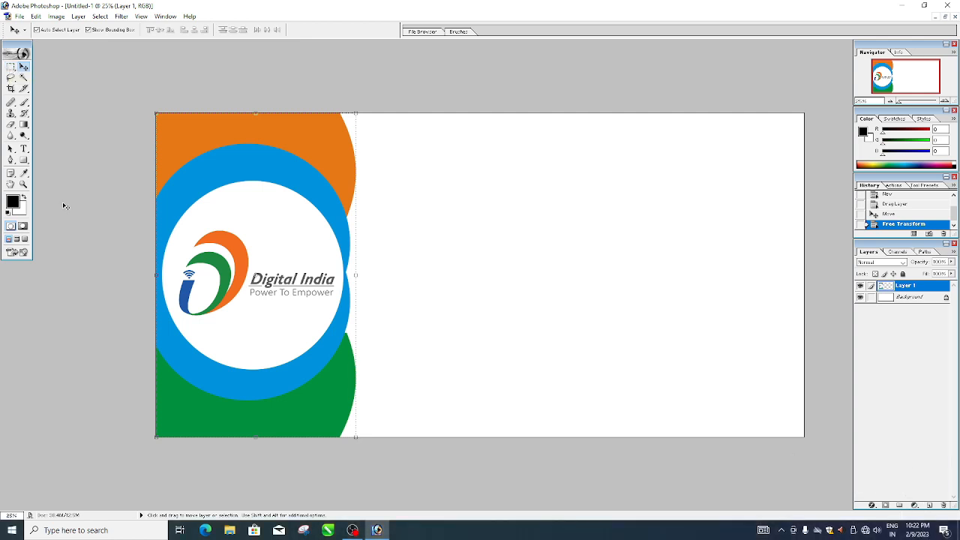
Step: Make a rectangular marquee selection just inside the canvas edges and nudge its outline slightly left
{"action": "left_click", "coordinate": [11, 67]}
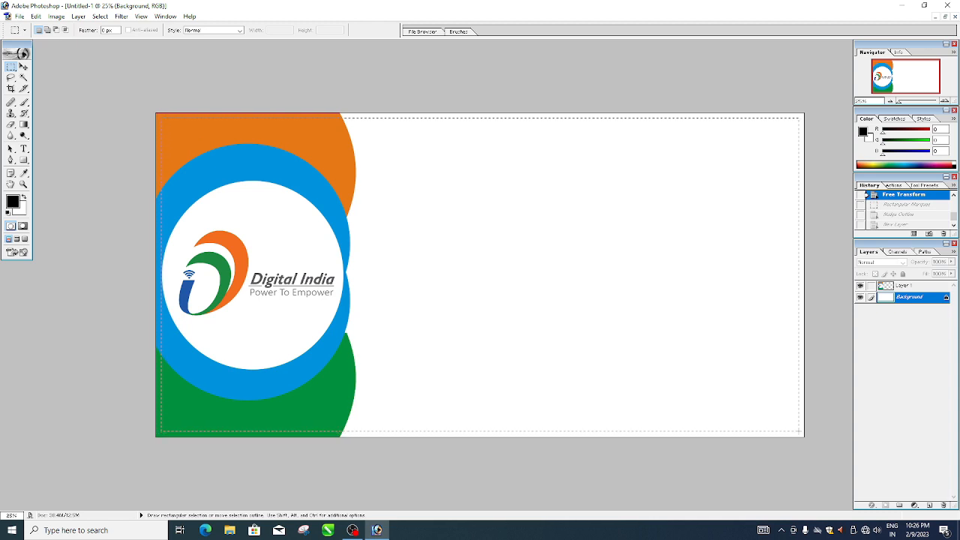
{"action": "left_click_drag", "start_coordinate": [162, 118], "coordinate": [798, 432]}
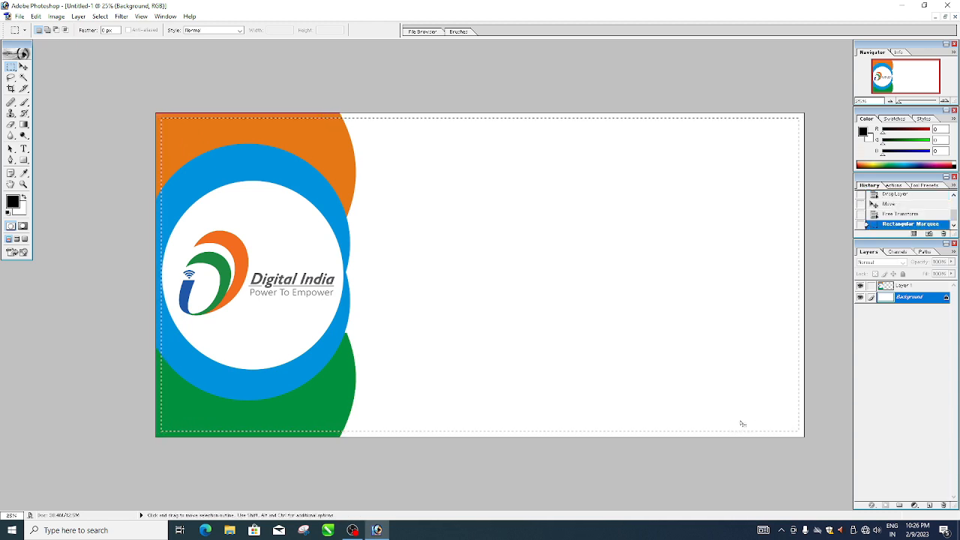
{"action": "key", "text": "Left"}
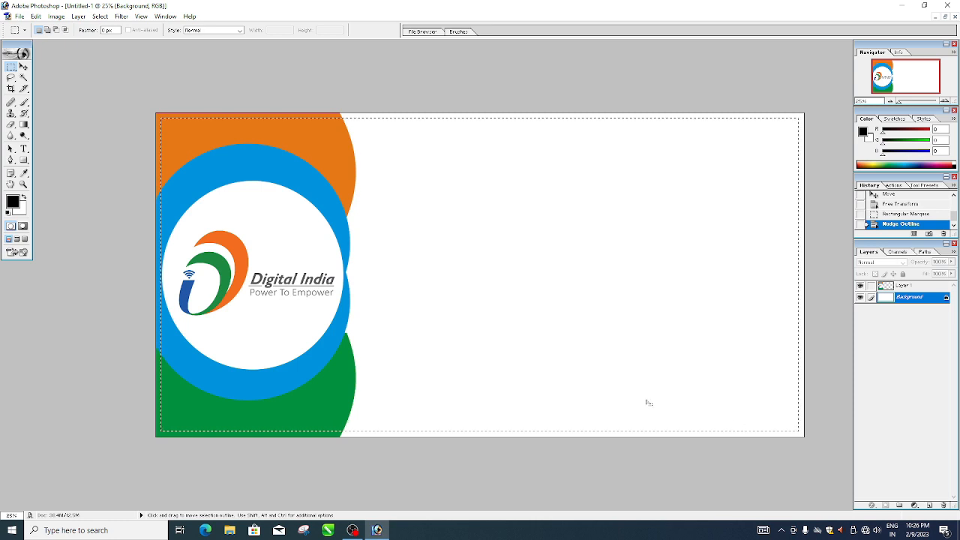
Step: Add a new layer directly above the background with the default settings
{"action": "left_click", "coordinate": [78, 16]}
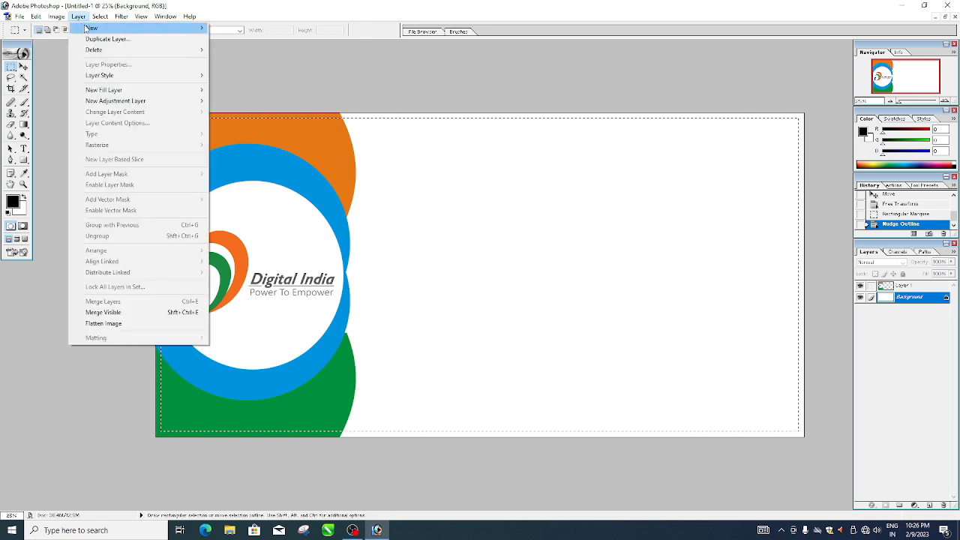
{"action": "mouse_move", "coordinate": [96, 29]}
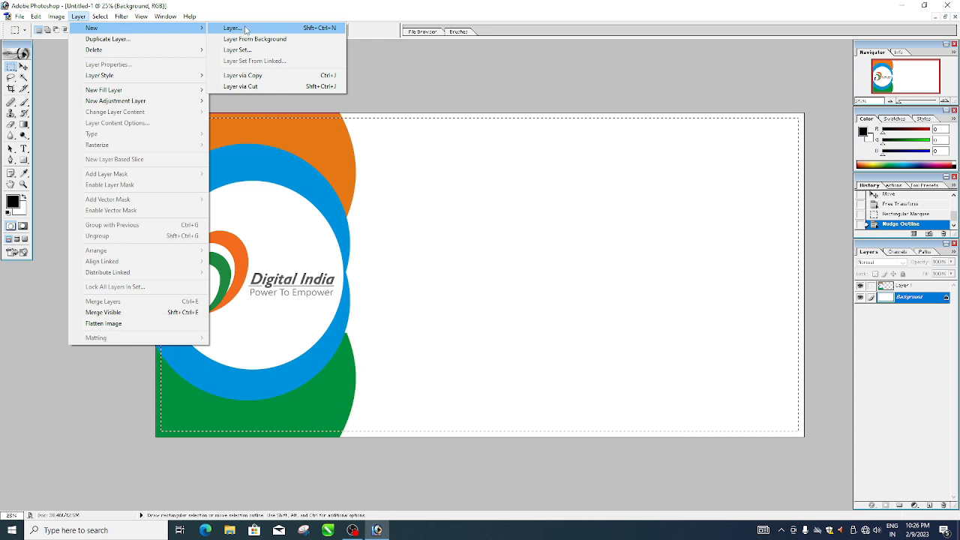
{"action": "left_click", "coordinate": [305, 30]}
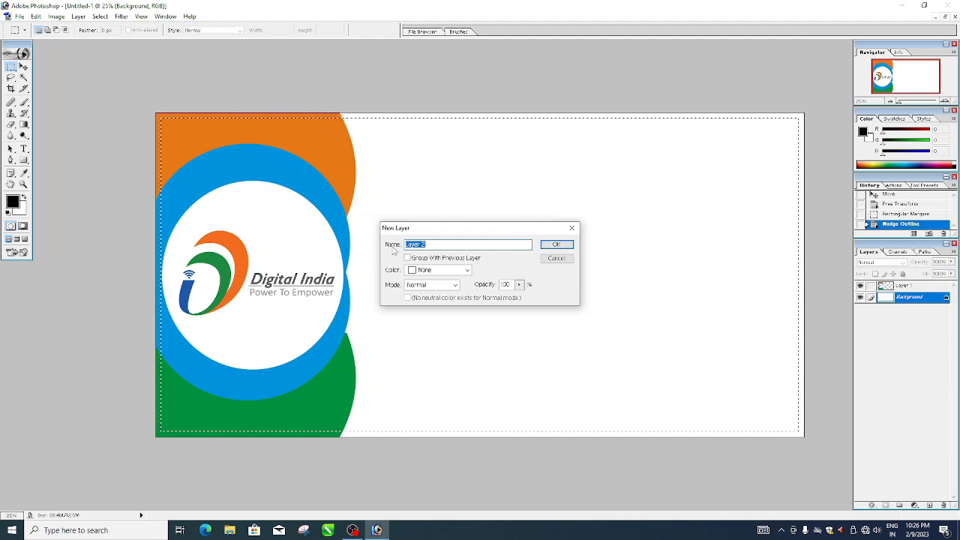
{"action": "left_click", "coordinate": [551, 247]}
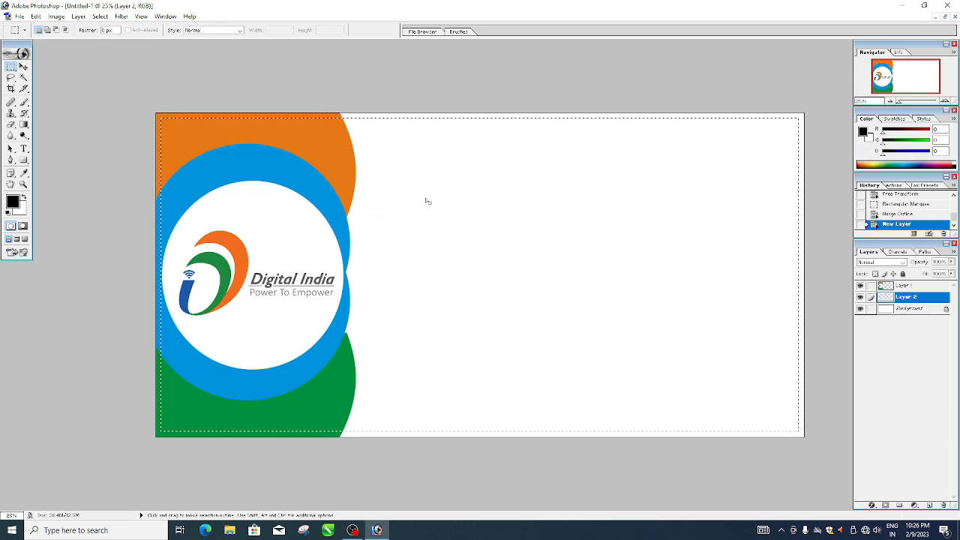
Step: Invert the selection to the thin frame along the canvas edges and fill it with the white background color
{"action": "right_click", "coordinate": [434, 118]}
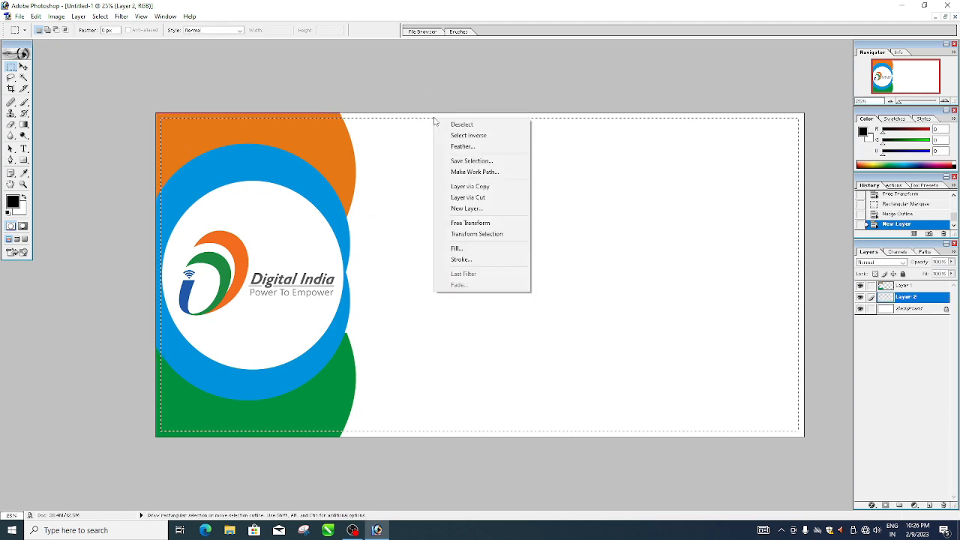
{"action": "left_click", "coordinate": [480, 138]}
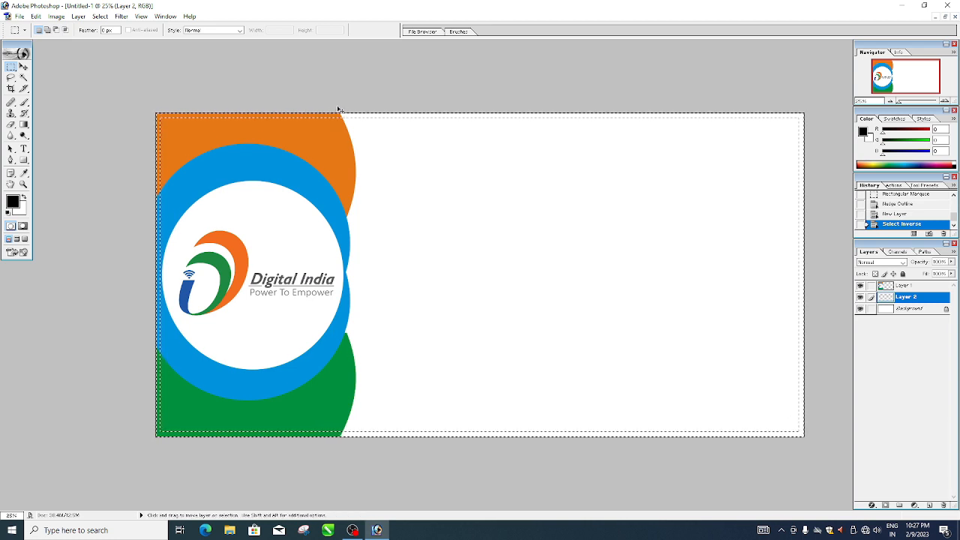
{"action": "key", "text": "ctrl+BackSpace"}
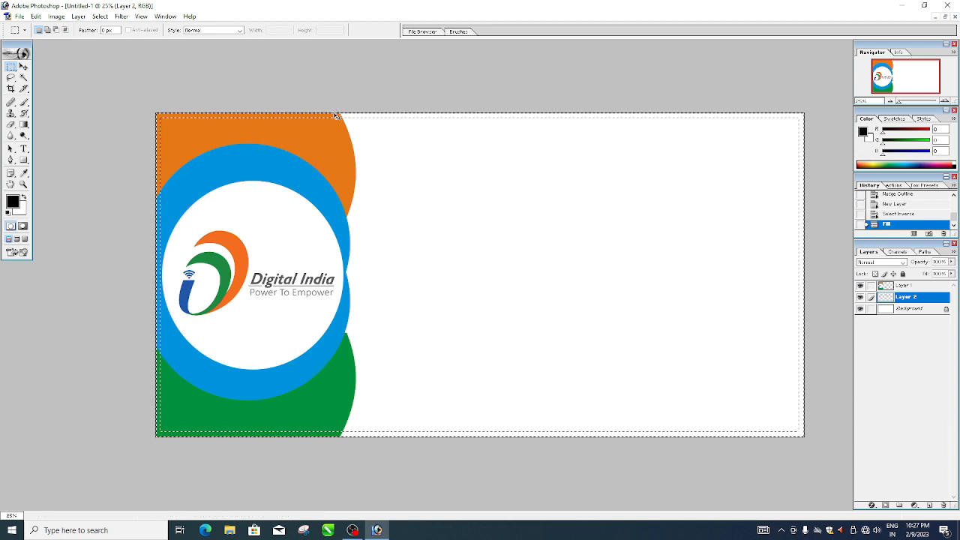
{"action": "key", "text": "ctrl+BackSpace"}
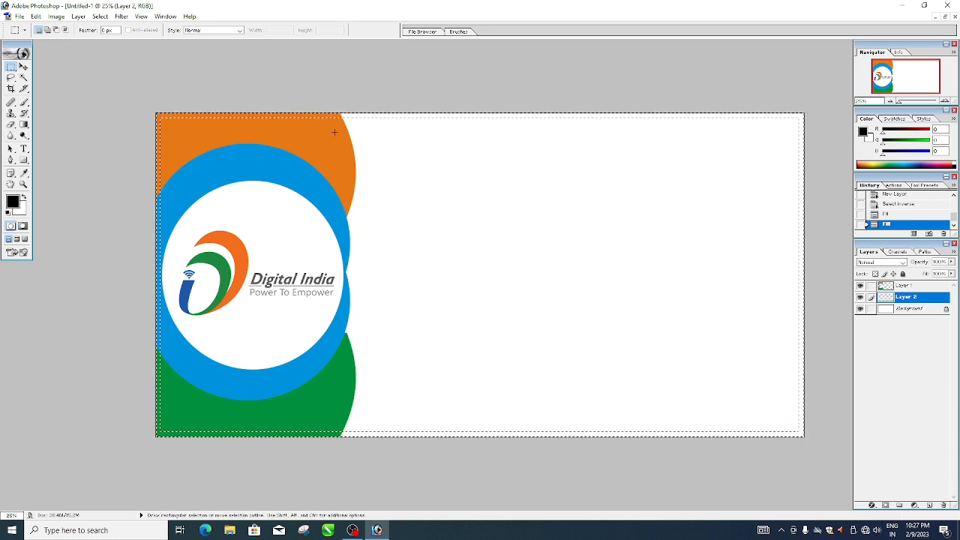
Step: Apply a dark blue Color Overlay (RGB 0, 46, 149) to the frame layer, and deselect the frame area
{"action": "left_click", "coordinate": [78, 18]}
{"action": "mouse_move", "coordinate": [97, 78]}
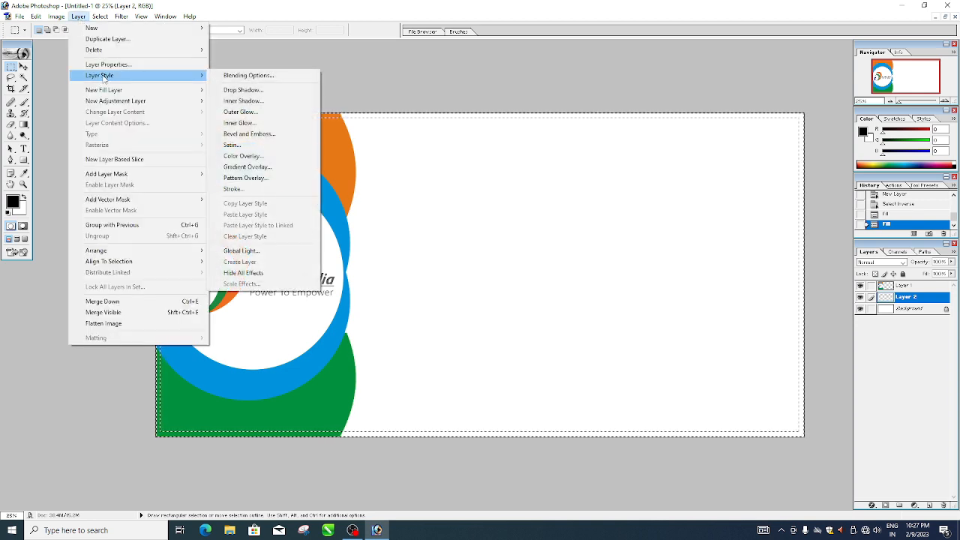
{"action": "left_click", "coordinate": [236, 157]}
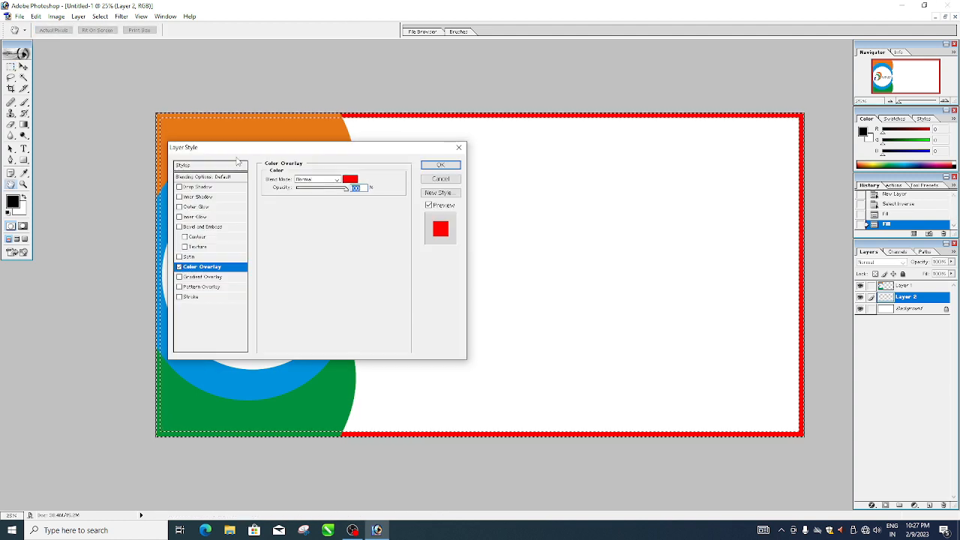
{"action": "left_click", "coordinate": [349, 180]}
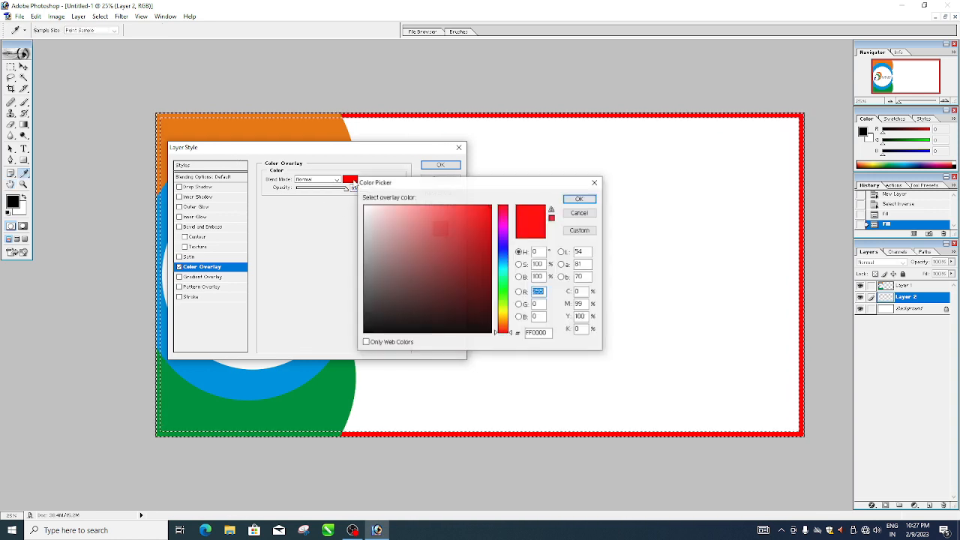
{"action": "left_click", "coordinate": [503, 253]}
{"action": "left_click", "coordinate": [490, 257]}
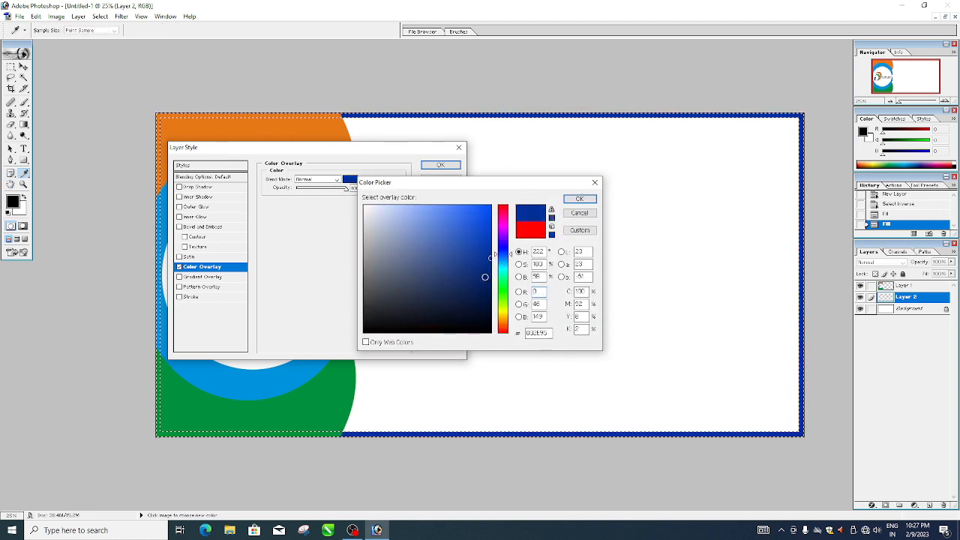
{"action": "left_click", "coordinate": [577, 200]}
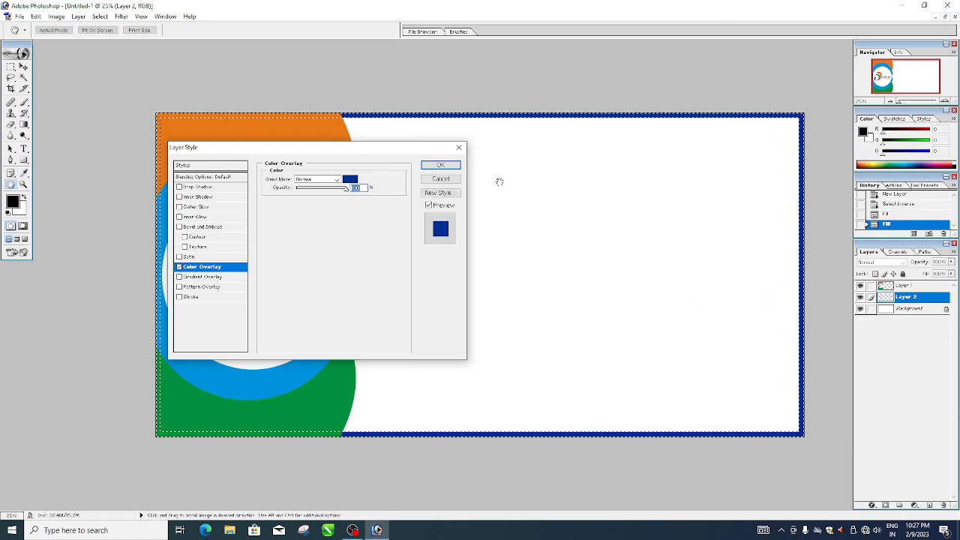
{"action": "left_click", "coordinate": [440, 164]}
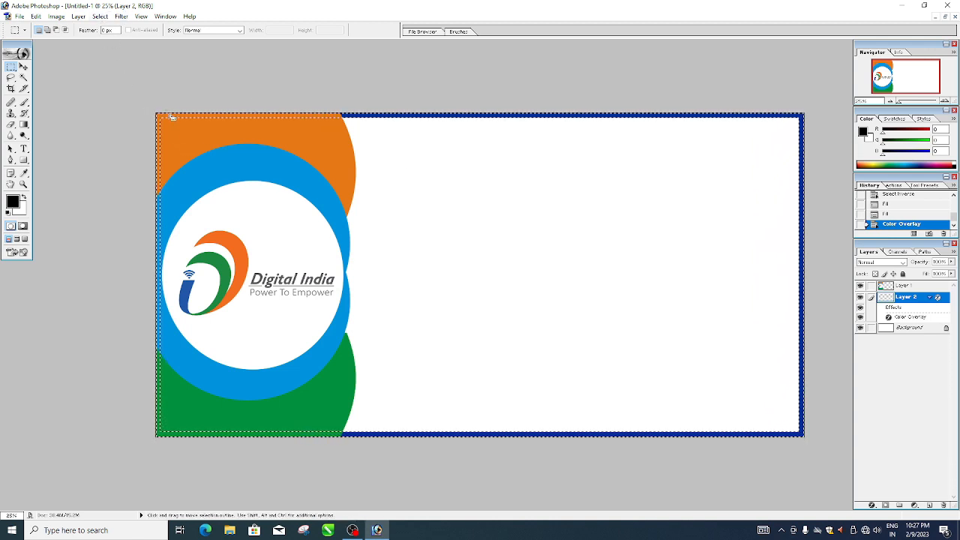
{"action": "left_click", "coordinate": [105, 17]}
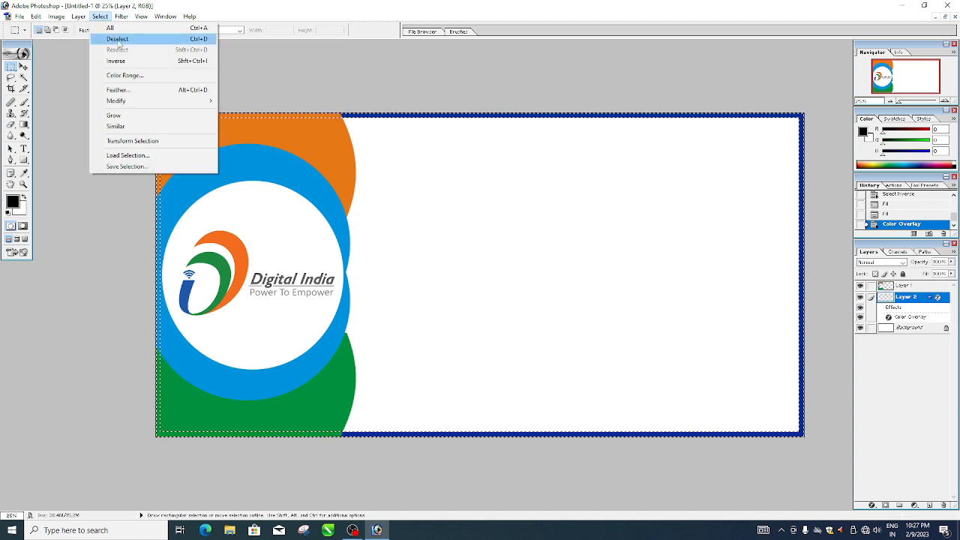
{"action": "left_click", "coordinate": [187, 42]}
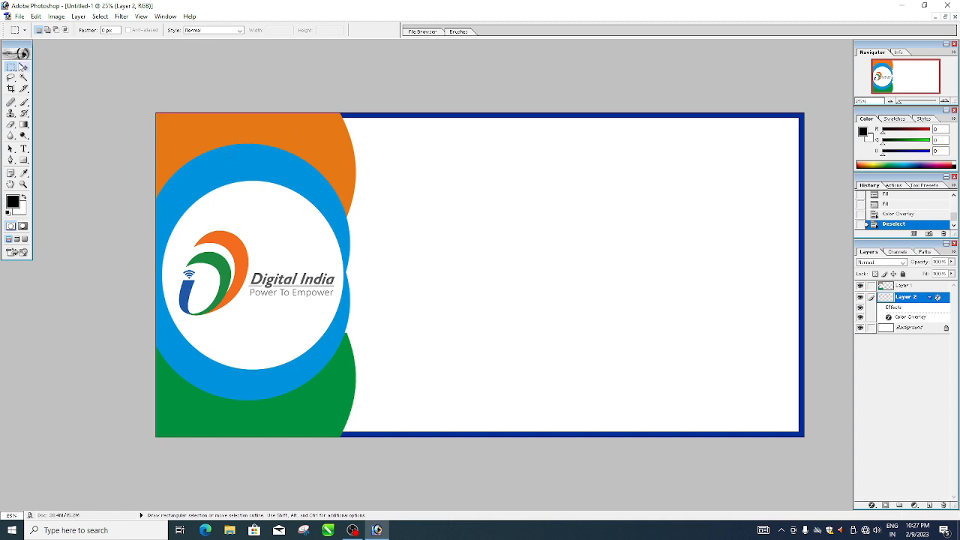
Step: Move the Digital India logo layer beneath the blue frame layer so the frame overlaps the logo's edges
{"action": "left_click", "coordinate": [23, 67]}
{"action": "left_click", "coordinate": [263, 171]}
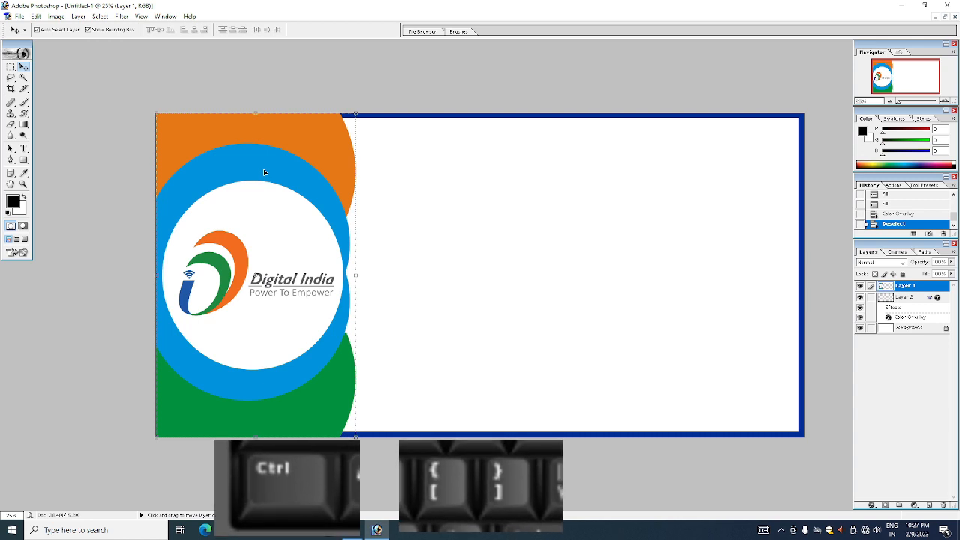
{"action": "key", "text": "ctrl+bracketleft"}
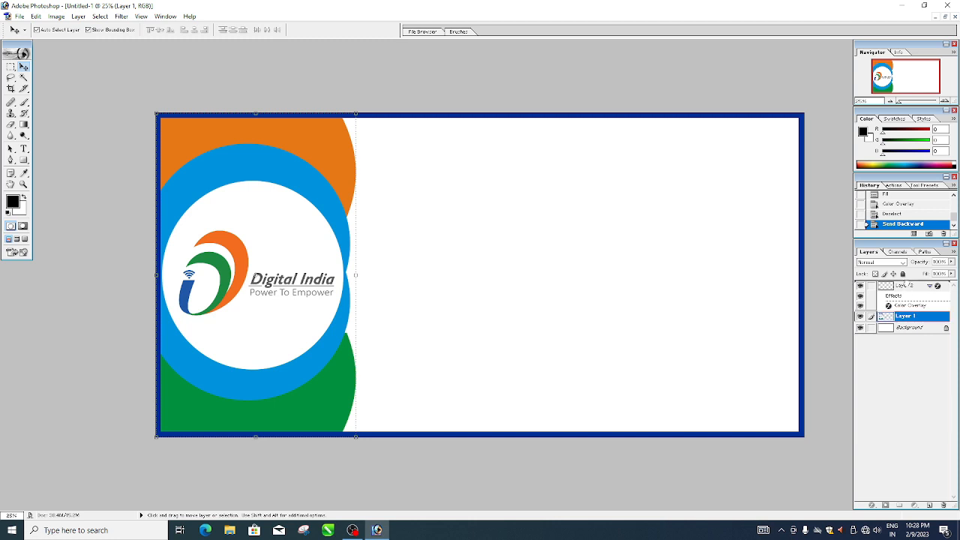
{"action": "left_click_drag", "start_coordinate": [904, 286], "coordinate": [906, 287]}
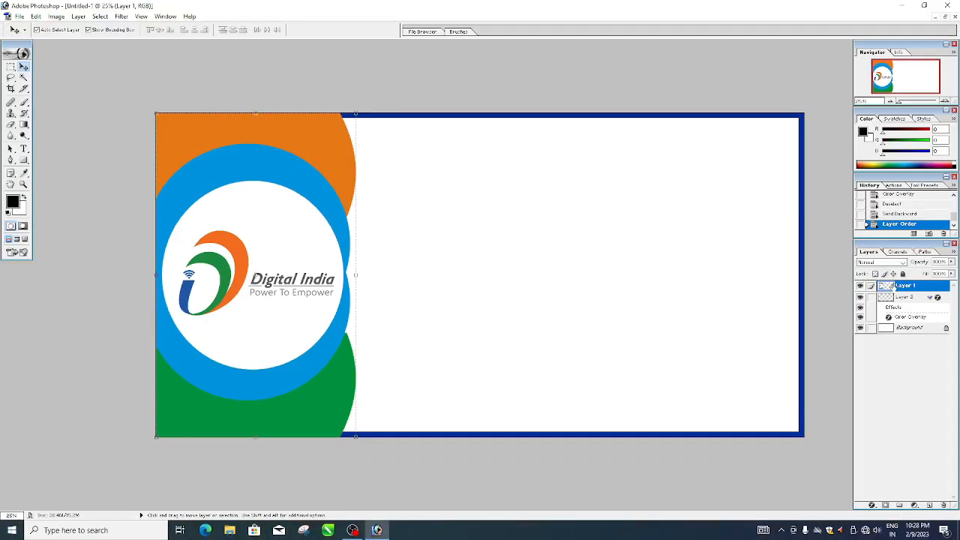
{"action": "left_click_drag", "start_coordinate": [904, 288], "coordinate": [916, 325]}
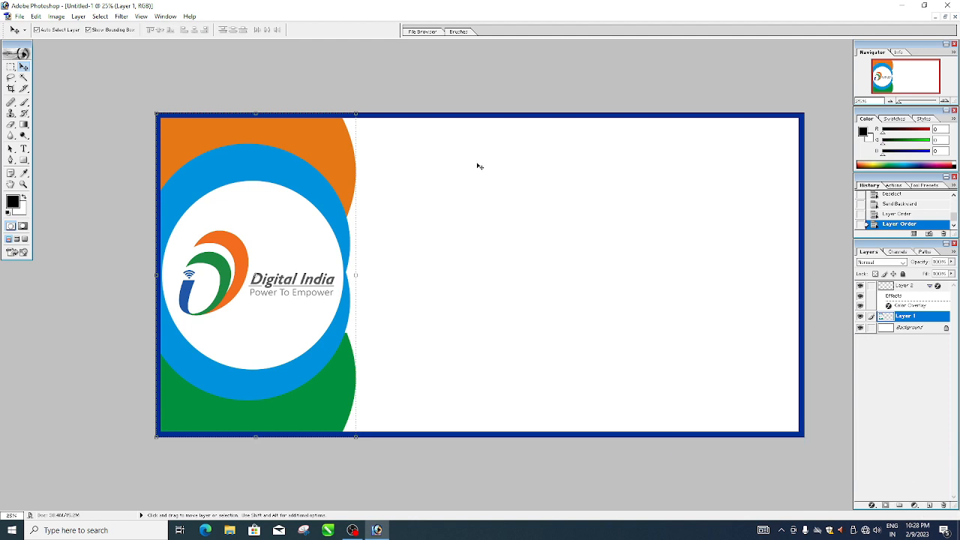
Step: Make the background layer active and open the csc demi file from the Desktop
{"action": "key", "text": "alt+bracketleft"}
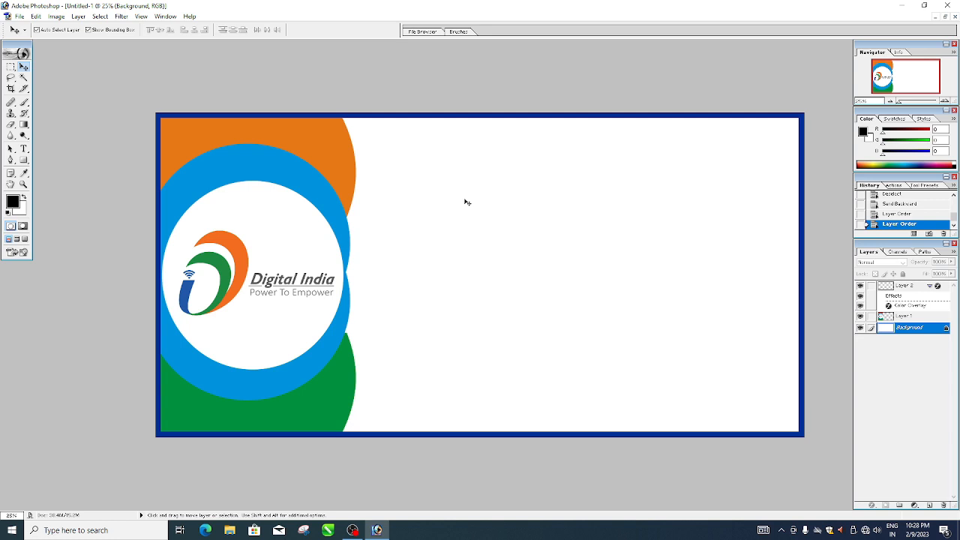
{"action": "left_click", "coordinate": [19, 16]}
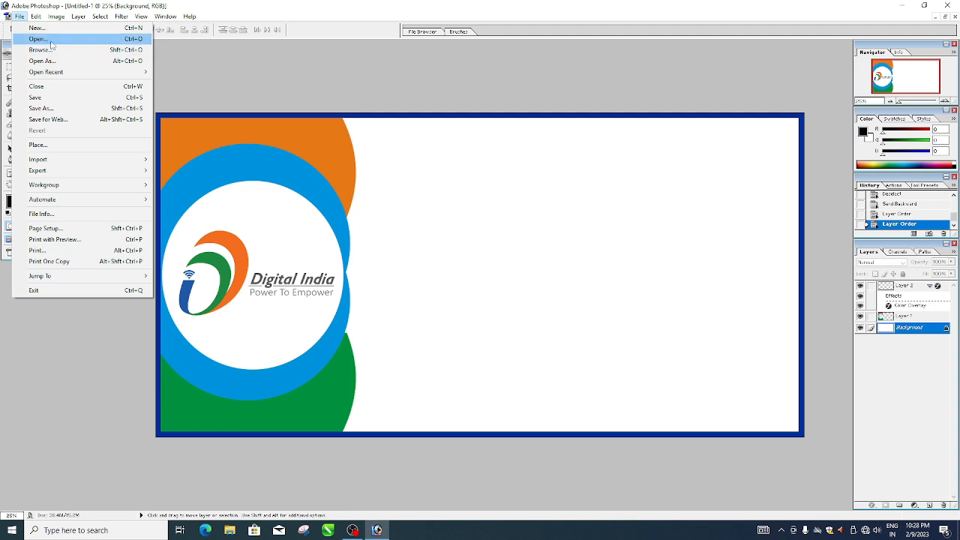
{"action": "left_click", "coordinate": [89, 368]}
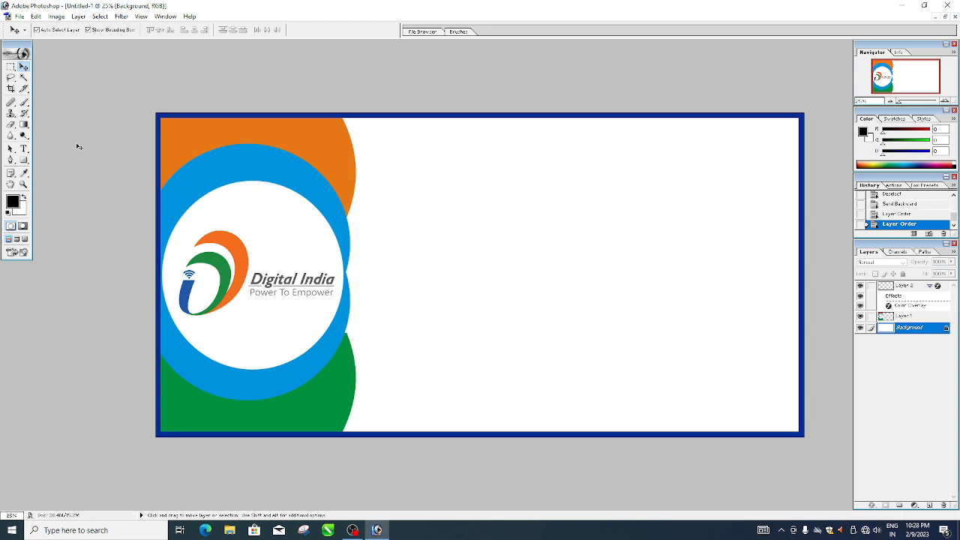
{"action": "left_click", "coordinate": [20, 16]}
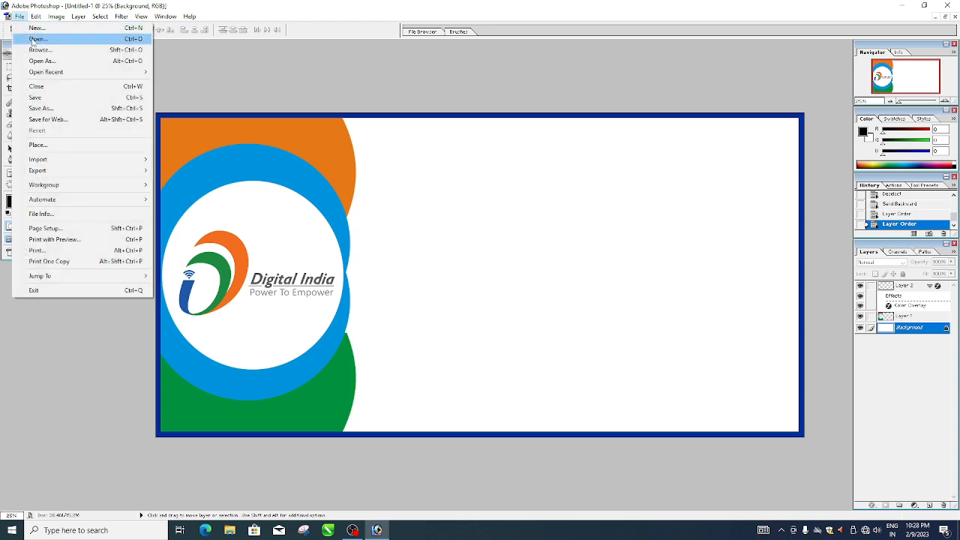
{"action": "left_click", "coordinate": [36, 39]}
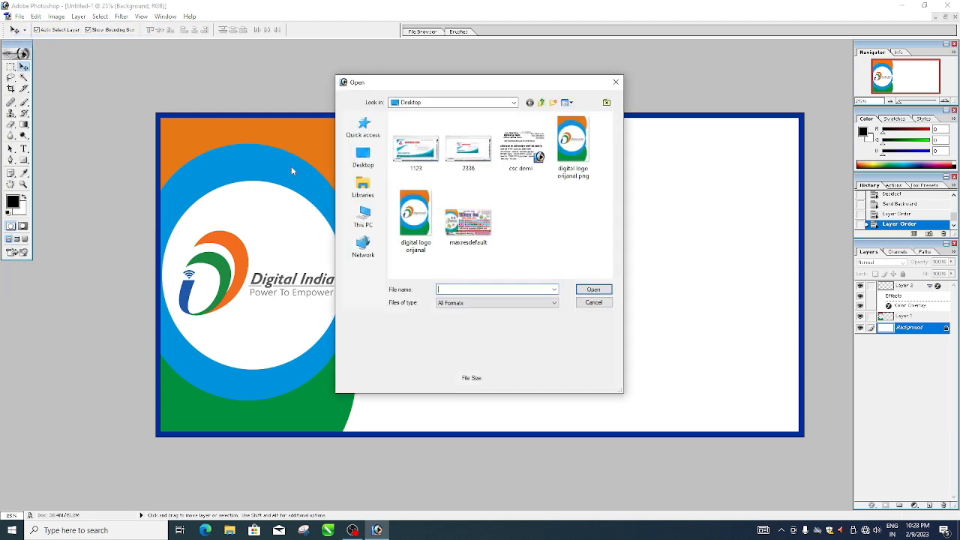
{"action": "left_click", "coordinate": [520, 146]}
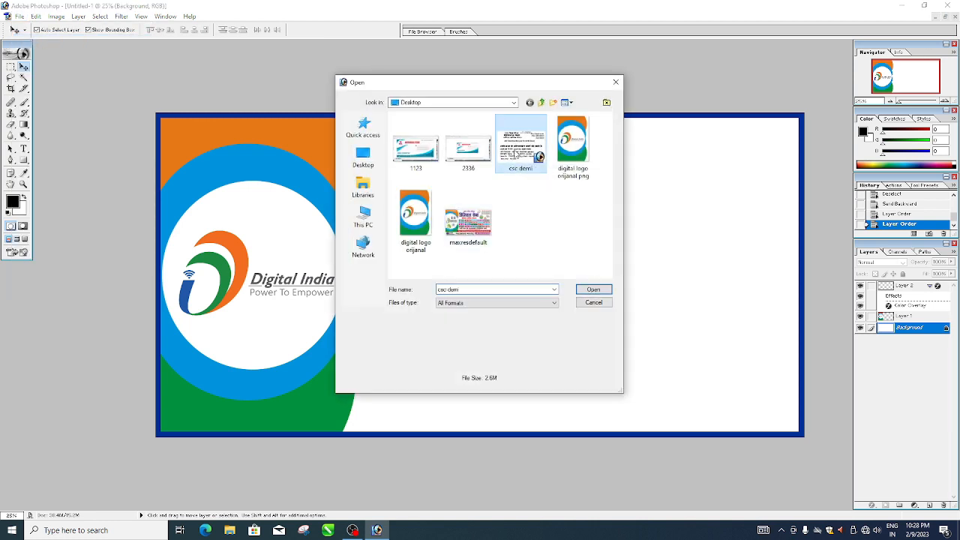
{"action": "left_click", "coordinate": [593, 290]}
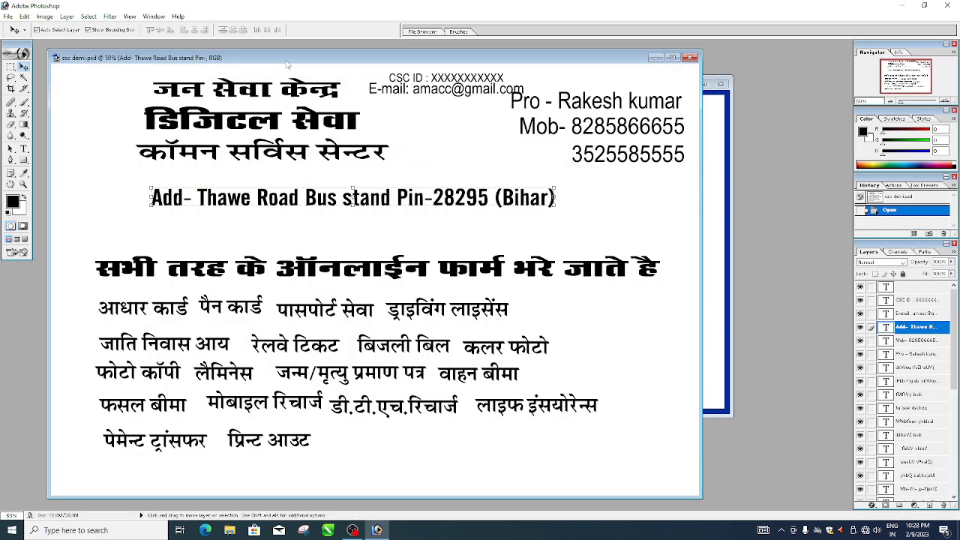
Step: Copy the CSC ID and e-mail text layers from csc demi.psd into the upper part of the banner
{"action": "left_click_drag", "start_coordinate": [285, 64], "coordinate": [317, 227]}
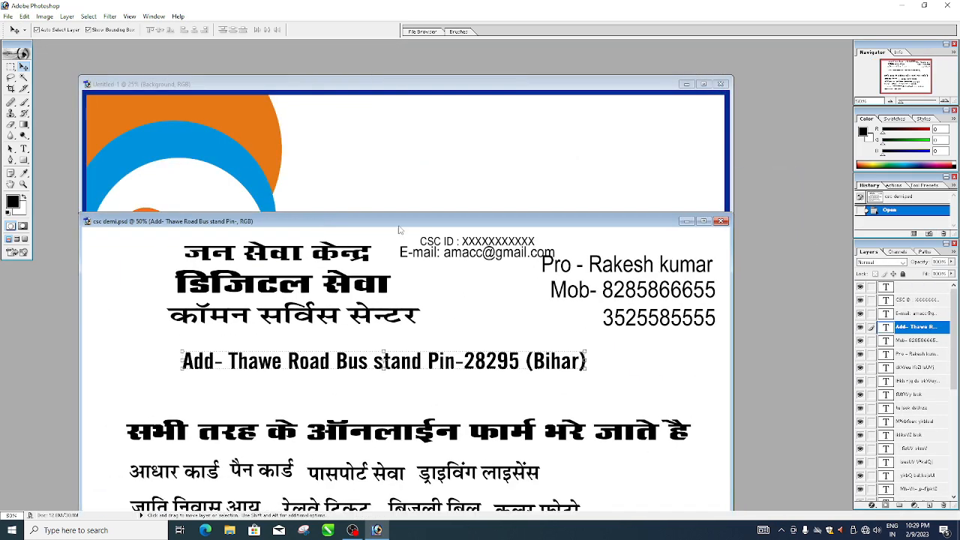
{"action": "left_click_drag", "start_coordinate": [400, 225], "coordinate": [585, 265]}
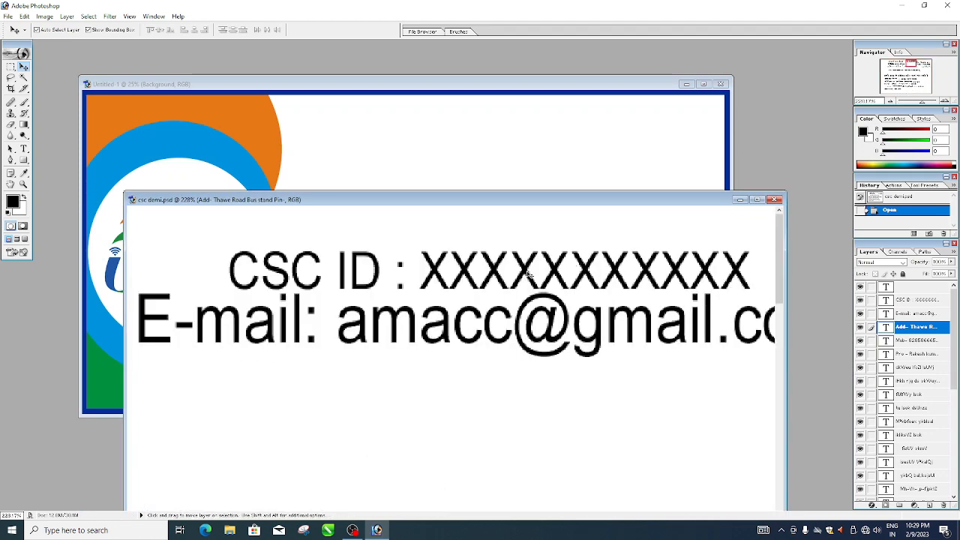
{"action": "left_click_drag", "start_coordinate": [529, 275], "coordinate": [475, 134]}
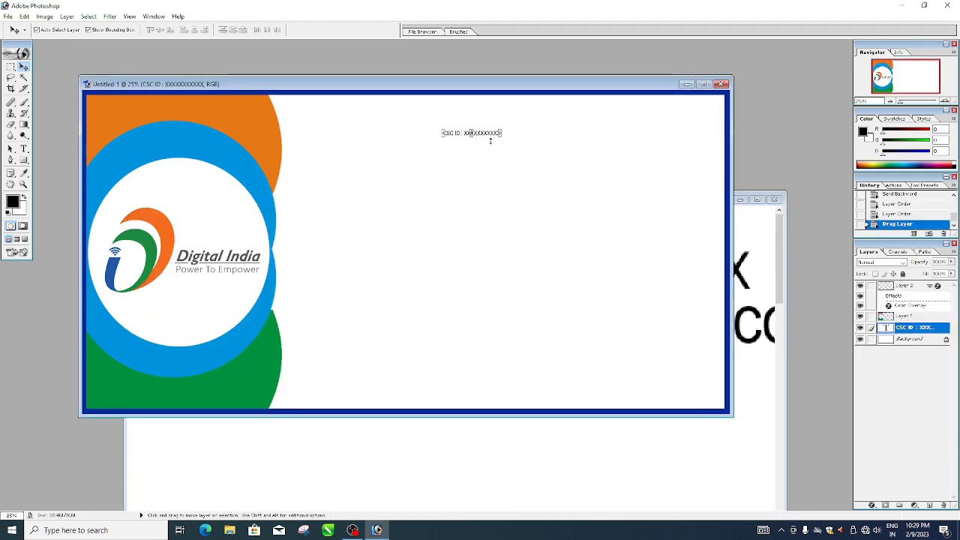
{"action": "left_click", "coordinate": [742, 319]}
{"action": "left_click_drag", "start_coordinate": [525, 322], "coordinate": [589, 144]}
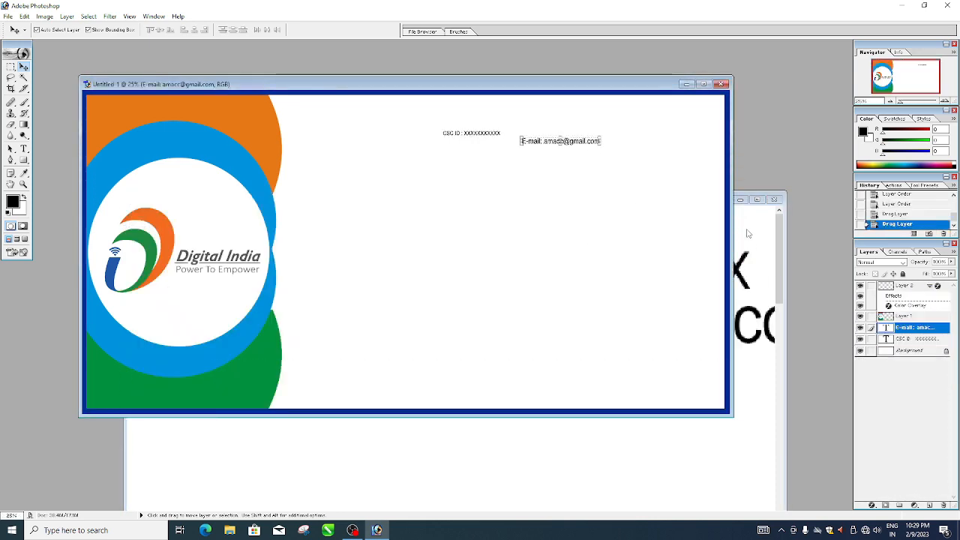
Step: Copy the proprietor name and mobile number text layers from csc demi.psd into the banner's upper-right area
{"action": "left_click", "coordinate": [749, 234]}
{"action": "left_click_drag", "start_coordinate": [684, 205], "coordinate": [624, 219]}
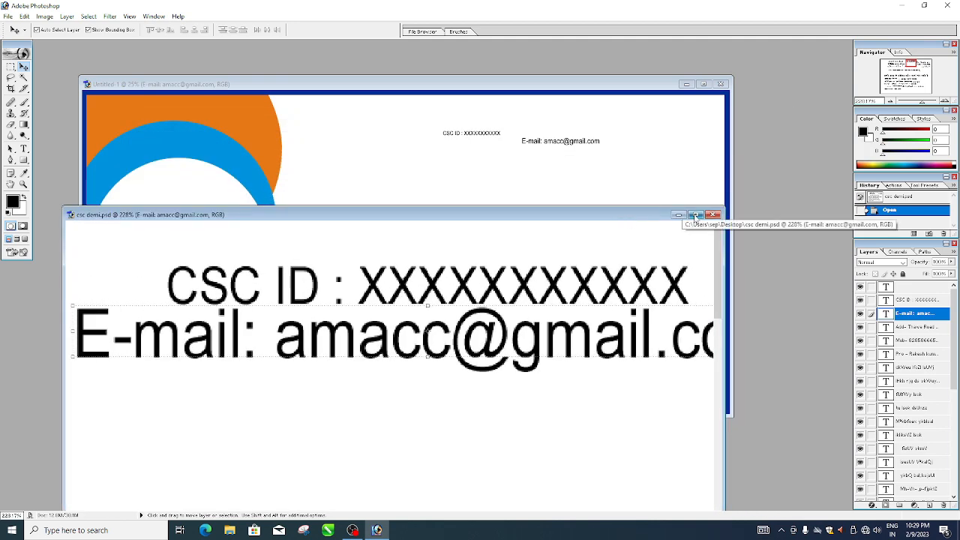
{"action": "key", "text": "ctrl+minus"}
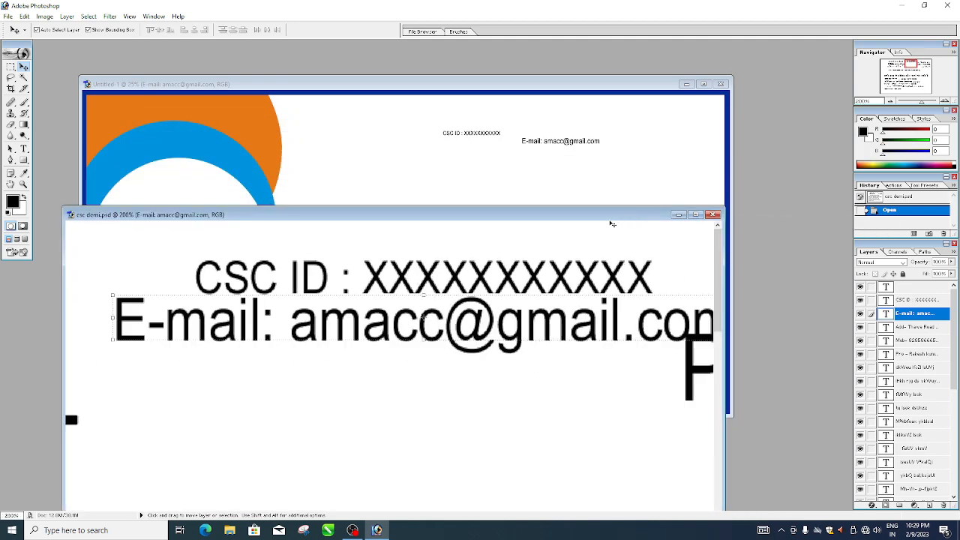
{"action": "key", "text": "ctrl+minus"}
{"action": "key", "text": "ctrl+minus"}
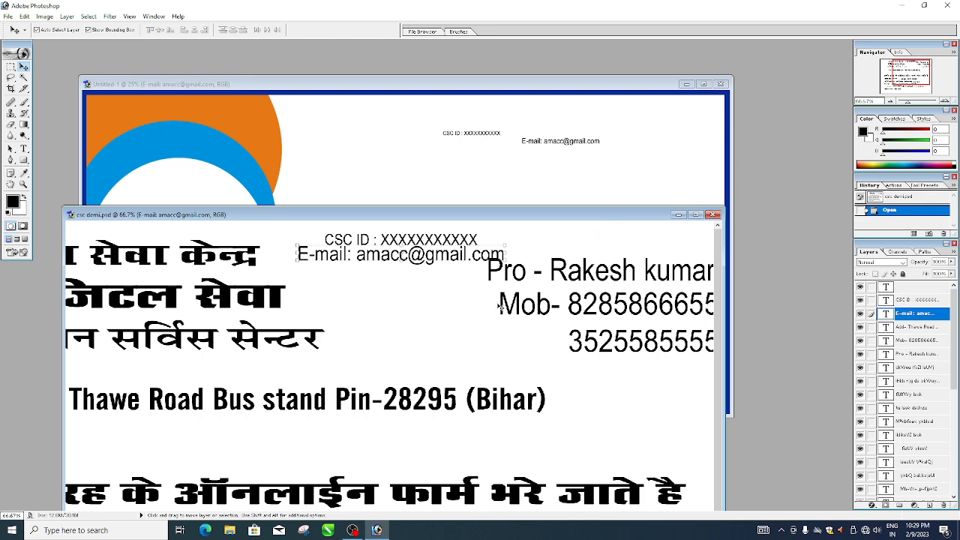
{"action": "left_click_drag", "start_coordinate": [564, 274], "coordinate": [532, 189]}
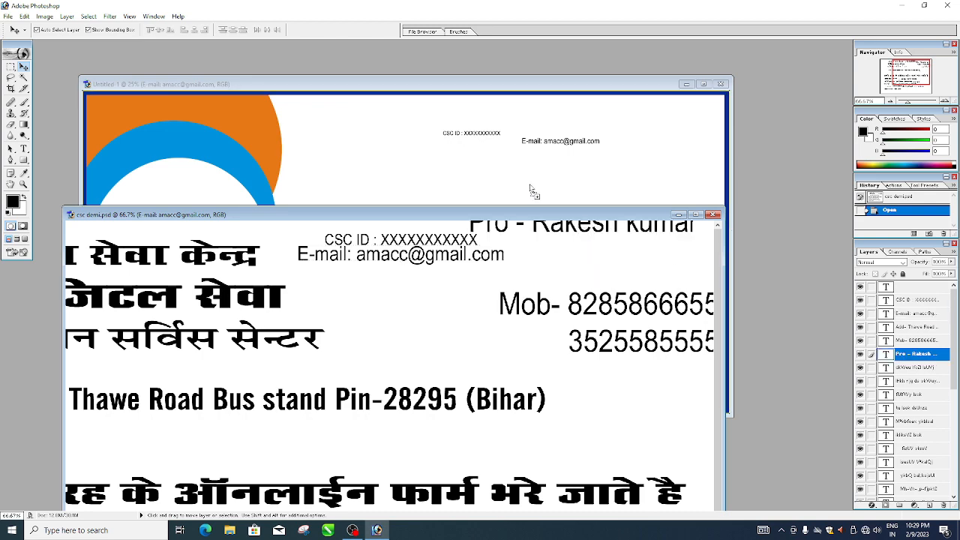
{"action": "left_click", "coordinate": [625, 456]}
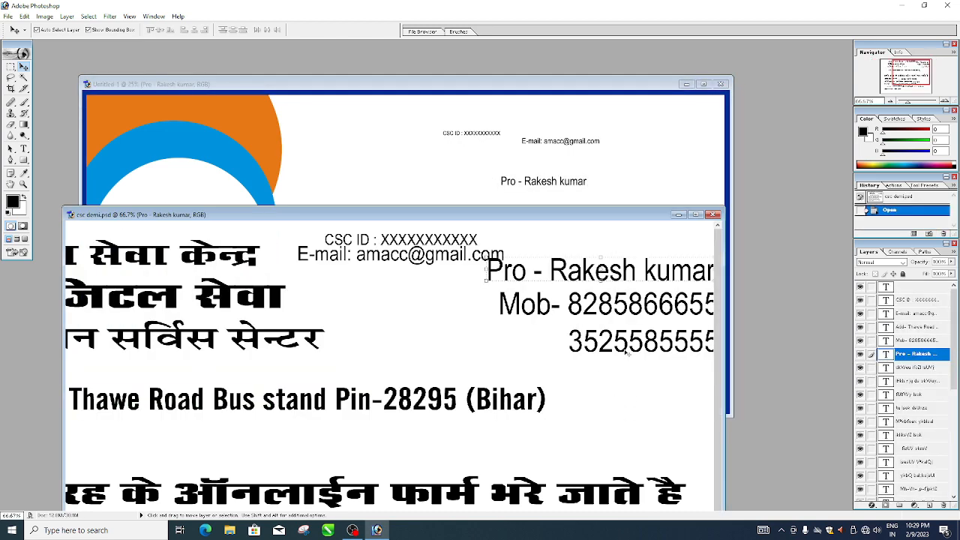
{"action": "left_click_drag", "start_coordinate": [626, 341], "coordinate": [632, 163]}
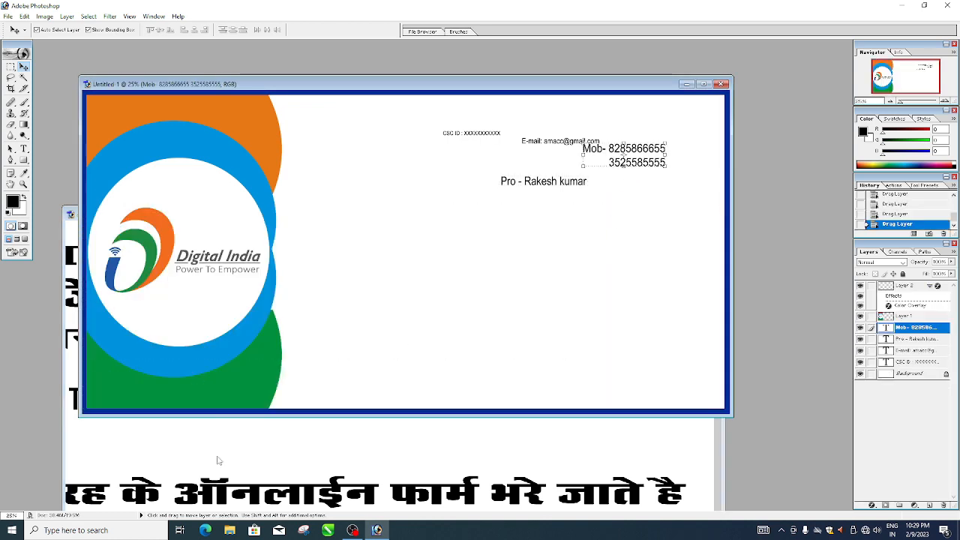
Step: Copy the headings जन सेवा केन्द्र and डिजिटल सेवा from csc demi.psd into the banner, beside the logo
{"action": "left_click", "coordinate": [218, 459]}
{"action": "left_click", "coordinate": [116, 258]}
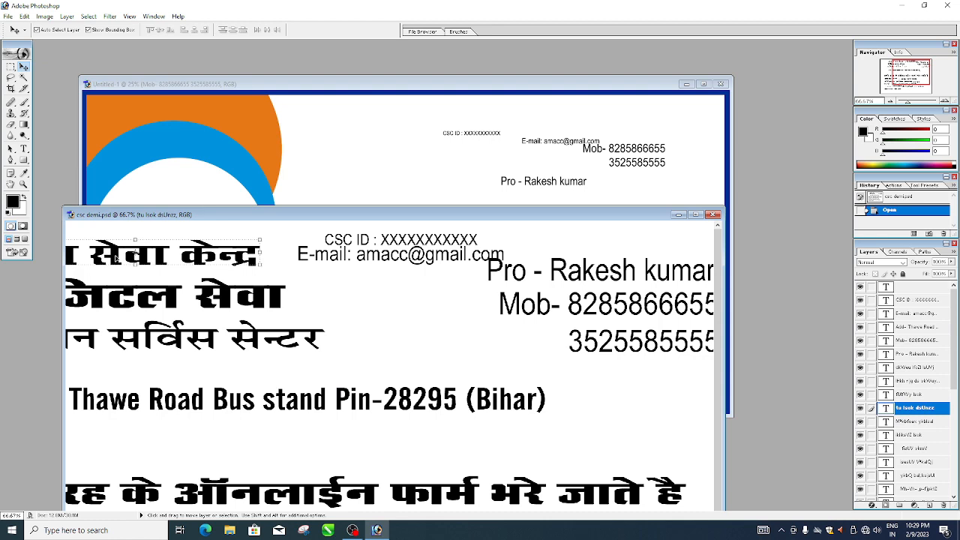
{"action": "left_click_drag", "start_coordinate": [116, 257], "coordinate": [400, 157]}
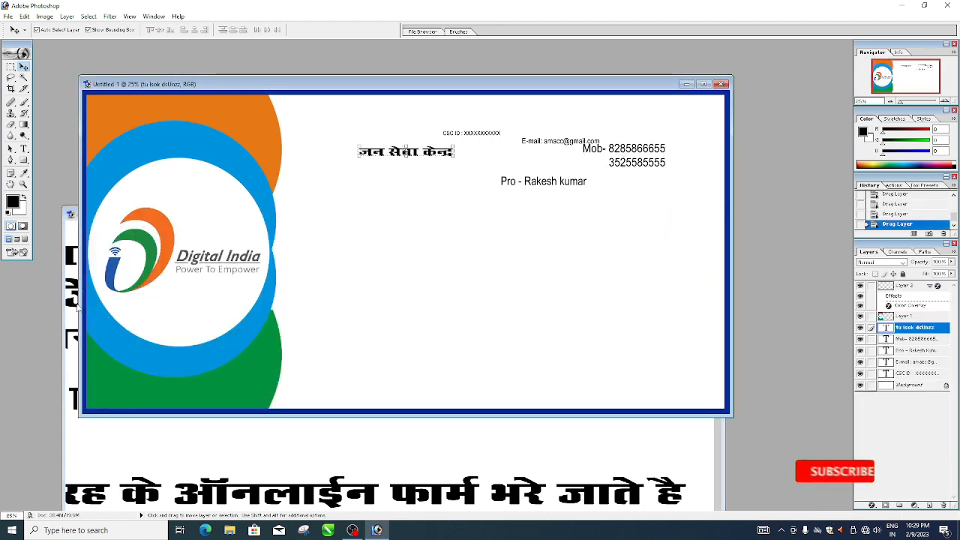
{"action": "left_click", "coordinate": [77, 306]}
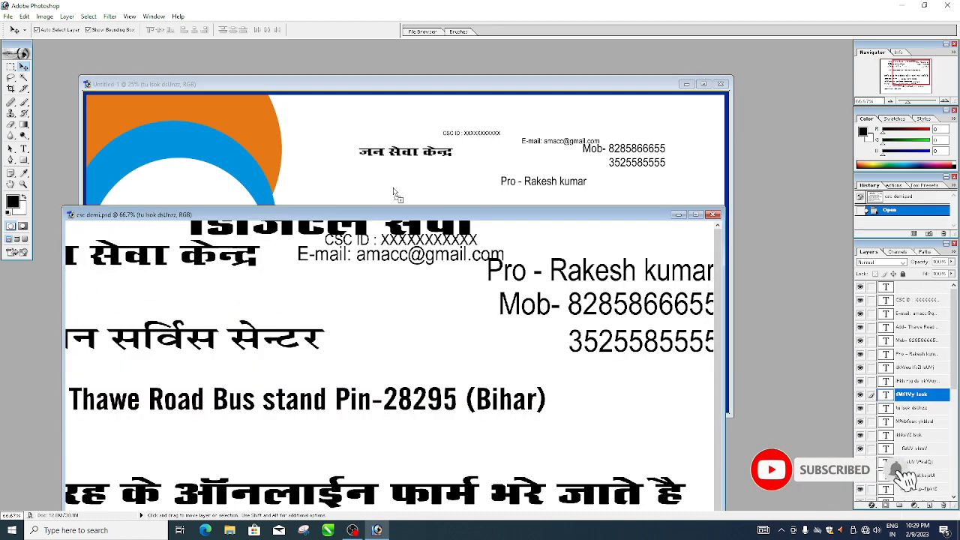
{"action": "left_click_drag", "start_coordinate": [396, 194], "coordinate": [395, 196]}
Step: Copy the heading कॉमन सर्विस सेन्टर and the address line from csc demi.psd into the banner, beside the logo
{"action": "left_click", "coordinate": [173, 293]}
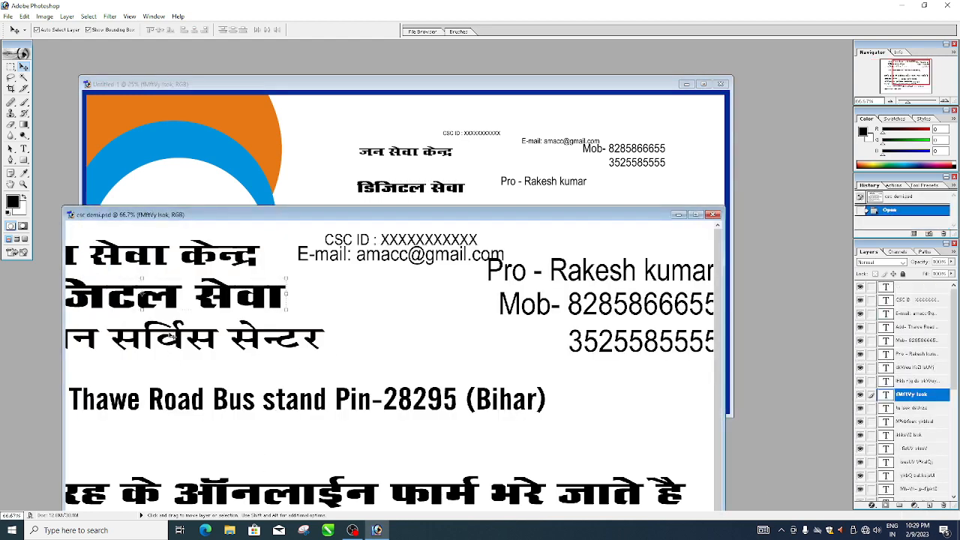
{"action": "left_click_drag", "start_coordinate": [182, 335], "coordinate": [330, 172]}
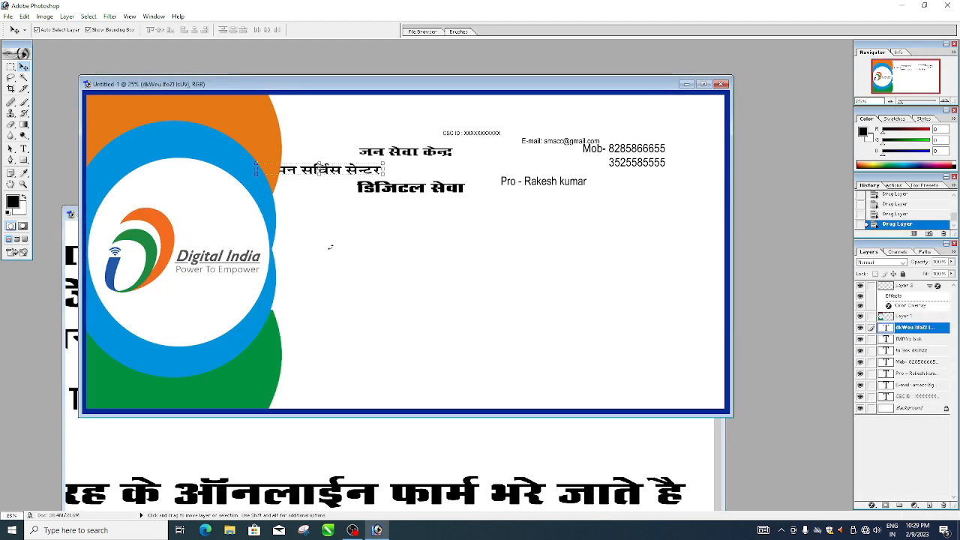
{"action": "left_click", "coordinate": [268, 471]}
{"action": "left_click_drag", "start_coordinate": [159, 403], "coordinate": [329, 186]}
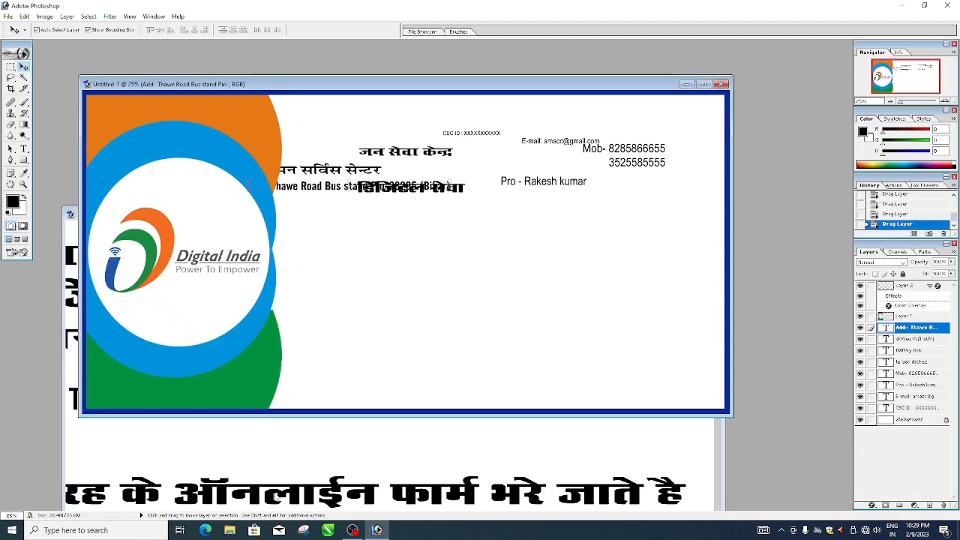
Step: Copy the text line ending ऑनलाईन फार्म भरे जाते है from csc demi.psd into the banner and maximize the banner document
{"action": "left_click", "coordinate": [274, 497]}
{"action": "left_click_drag", "start_coordinate": [272, 497], "coordinate": [318, 204]}
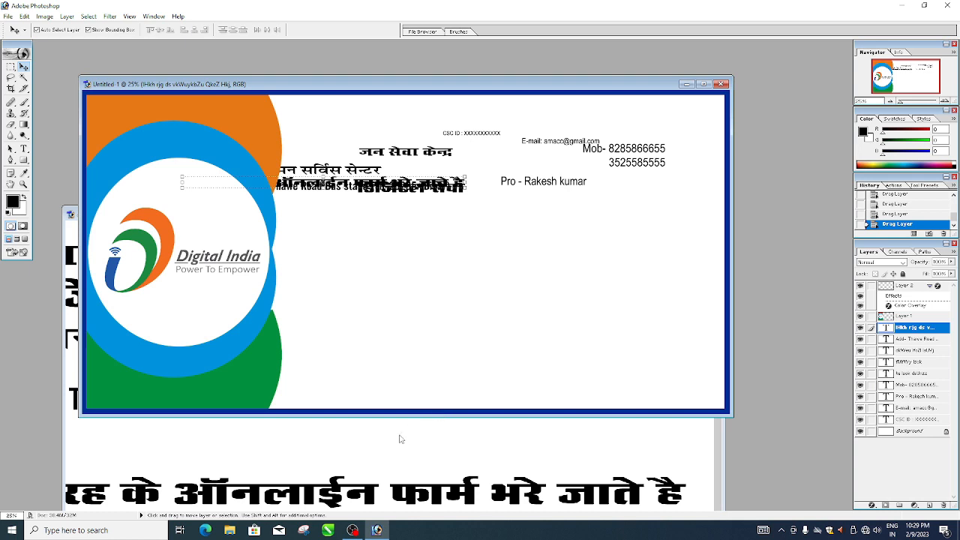
{"action": "left_click", "coordinate": [705, 84]}
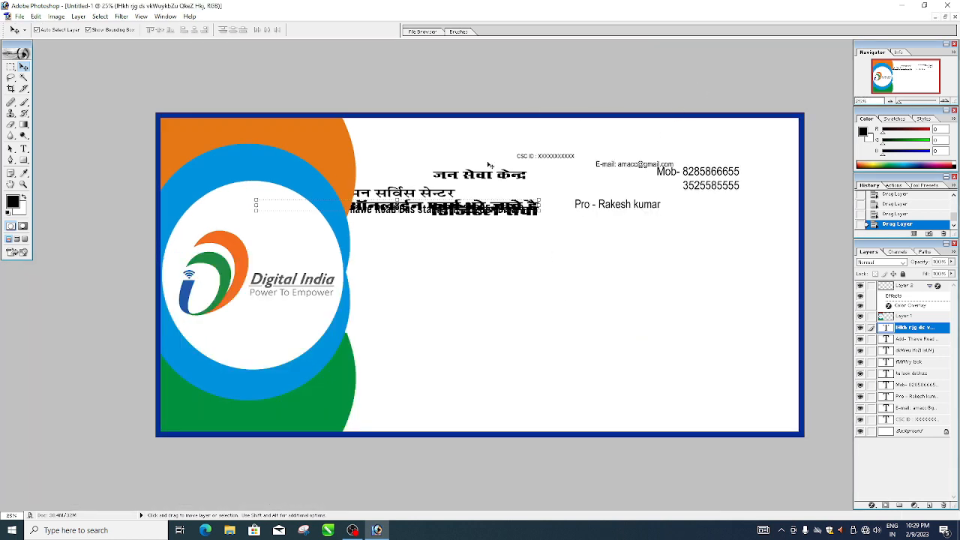
Step: Move the CSC ID text onto the orange shape in the banner's upper-left area
{"action": "key", "text": "ctrl+plus"}
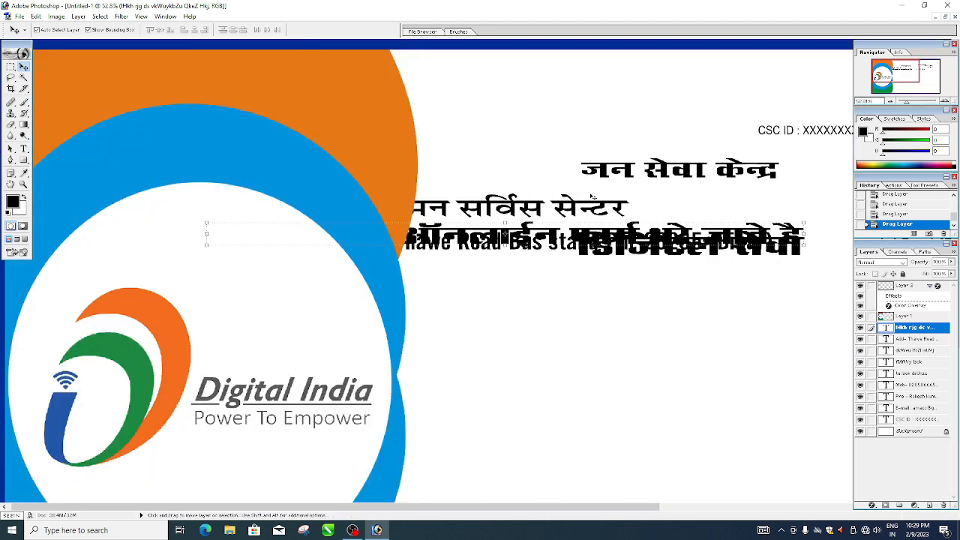
{"action": "left_click", "coordinate": [777, 134], "text": "ctrl"}
{"action": "left_click", "coordinate": [776, 134]}
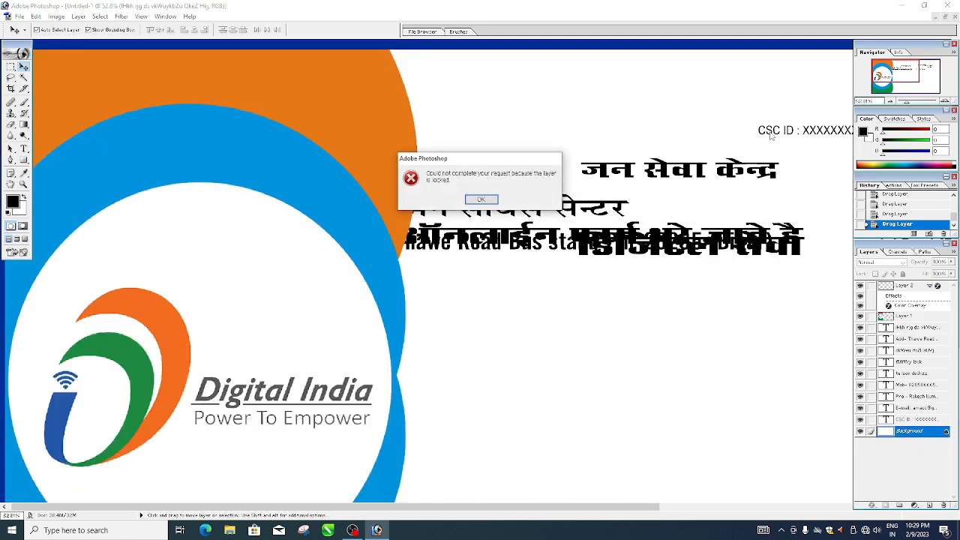
{"action": "key", "text": "Return"}
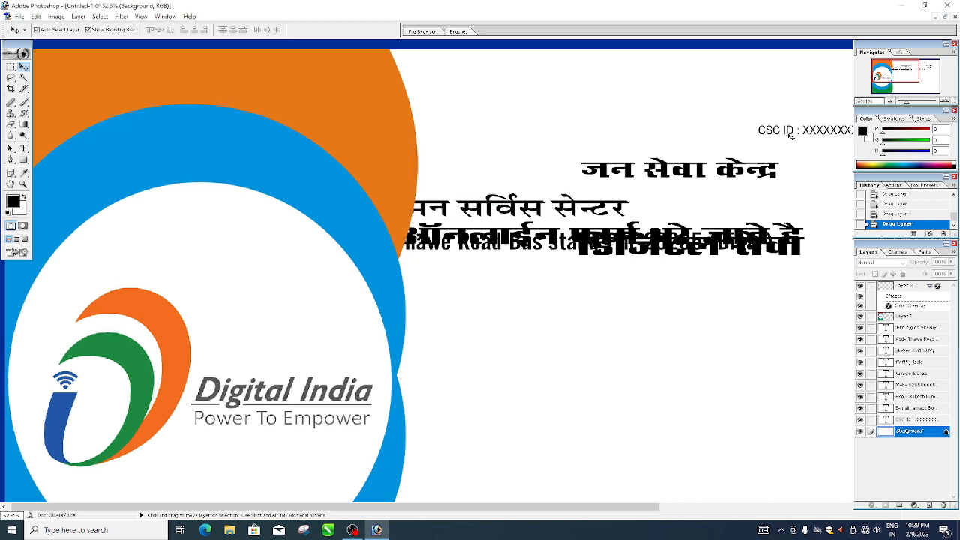
{"action": "left_click", "coordinate": [791, 133], "text": "ctrl"}
{"action": "left_click_drag", "start_coordinate": [790, 133], "coordinate": [163, 81]}
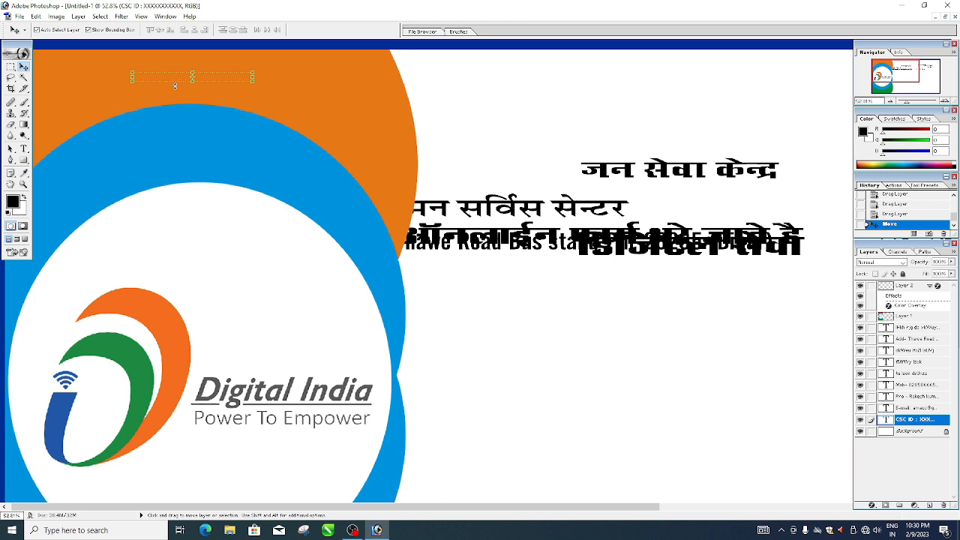
{"action": "key", "text": "ctrl+minus"}
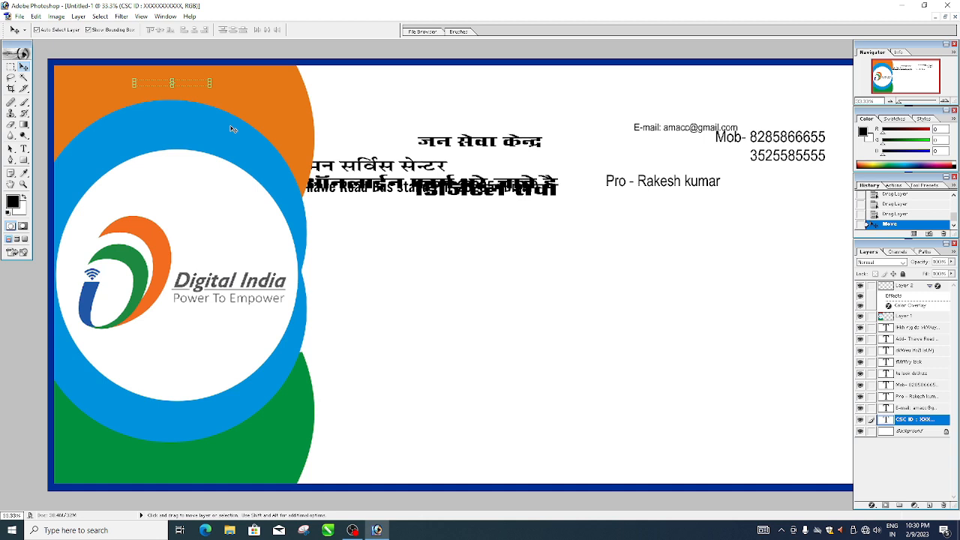
Step: Bring the CSC ID text layer forward to the top of the layer stack, above the logo and background shapes
{"action": "key", "text": "ctrl+bracketright"}
{"action": "key", "text": "ctrl+bracketright"}
{"action": "key", "text": "ctrl+bracketright"}
{"action": "key", "text": "ctrl+bracketright"}
{"action": "key", "text": "ctrl+bracketright"}
{"action": "key", "text": "ctrl+bracketright"}
{"action": "key", "text": "ctrl+bracketright"}
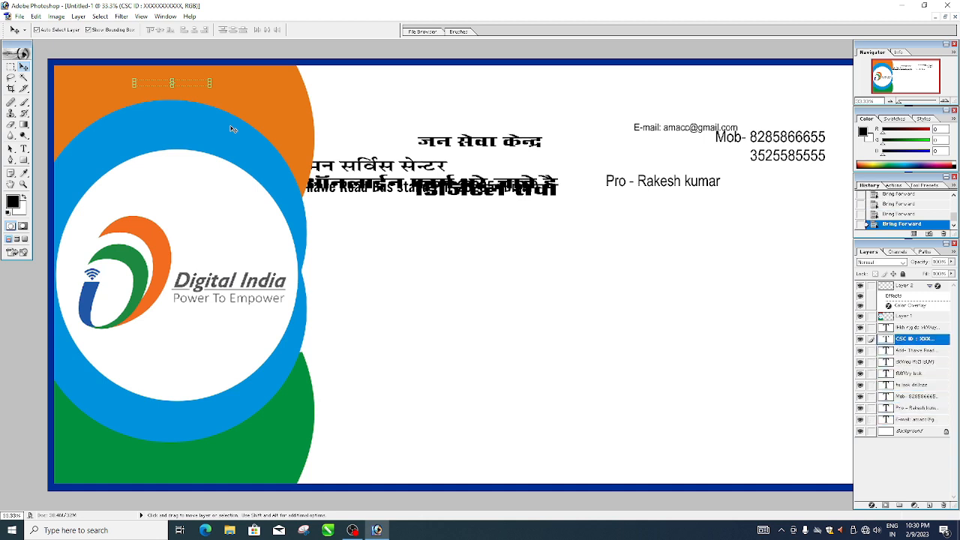
{"action": "key", "text": "ctrl+bracketright"}
{"action": "key", "text": "ctrl+bracketright"}
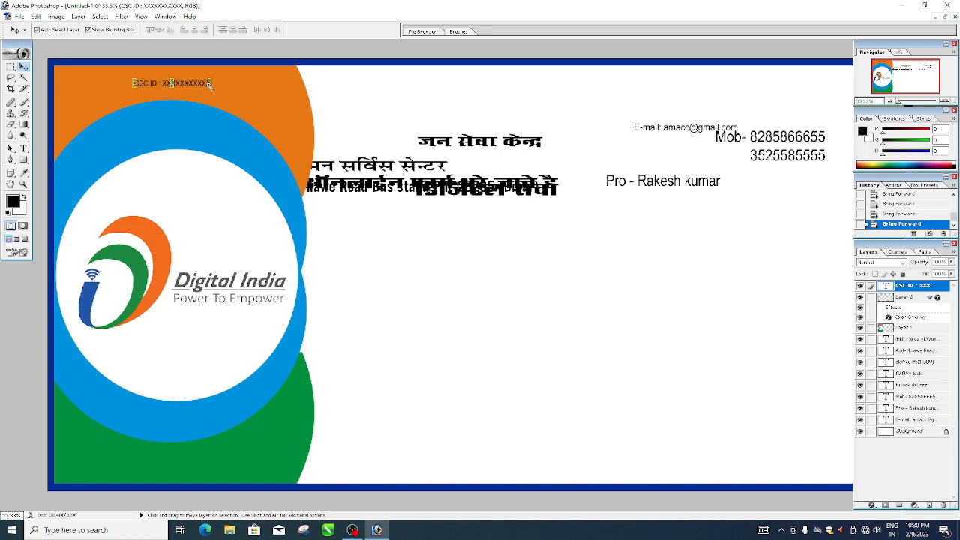
Step: Enlarge the CSC ID text to about 197% and by a further 140%, placing it in the banner's upper-left corner
{"action": "left_click_drag", "start_coordinate": [213, 86], "coordinate": [281, 117]}
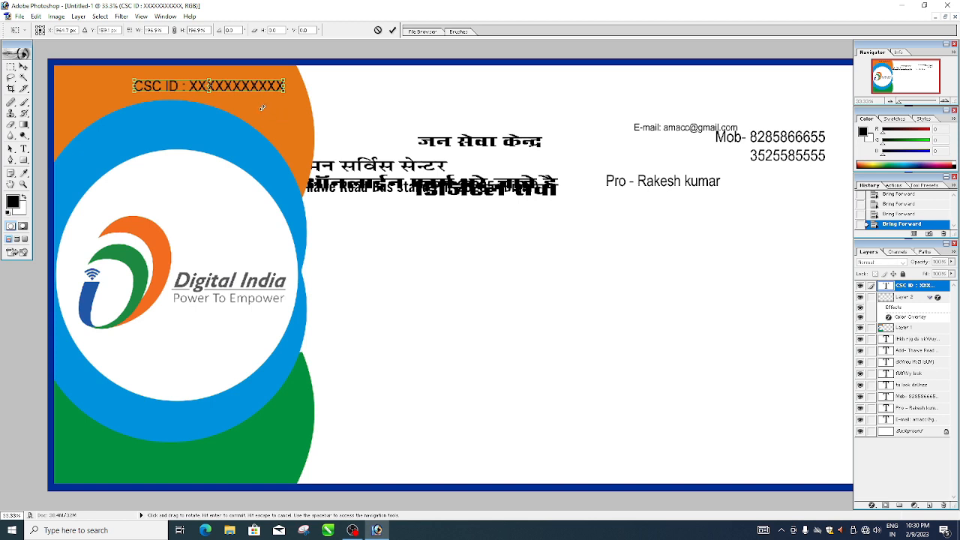
{"action": "key", "text": "Return"}
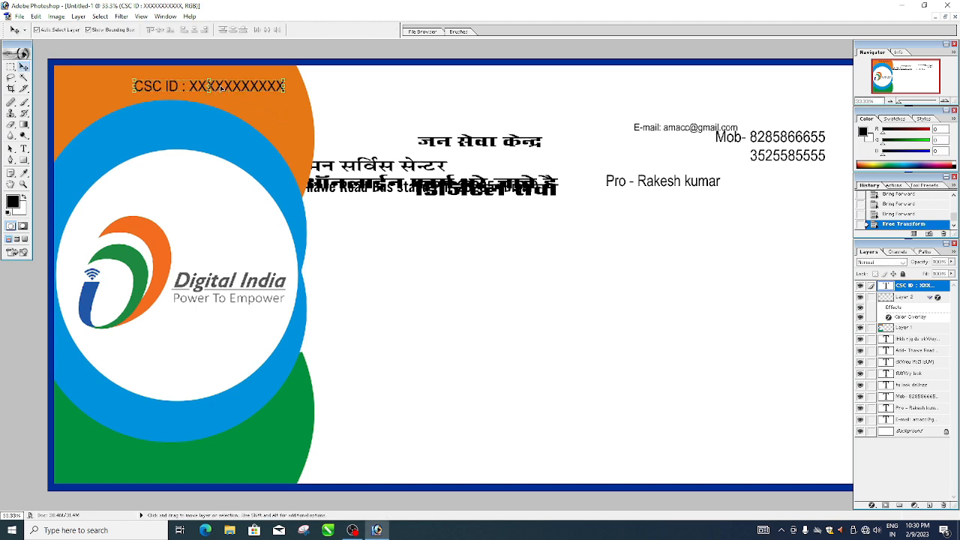
{"action": "left_click_drag", "start_coordinate": [221, 88], "coordinate": [153, 81]}
{"action": "key", "text": "ctrl+t"}
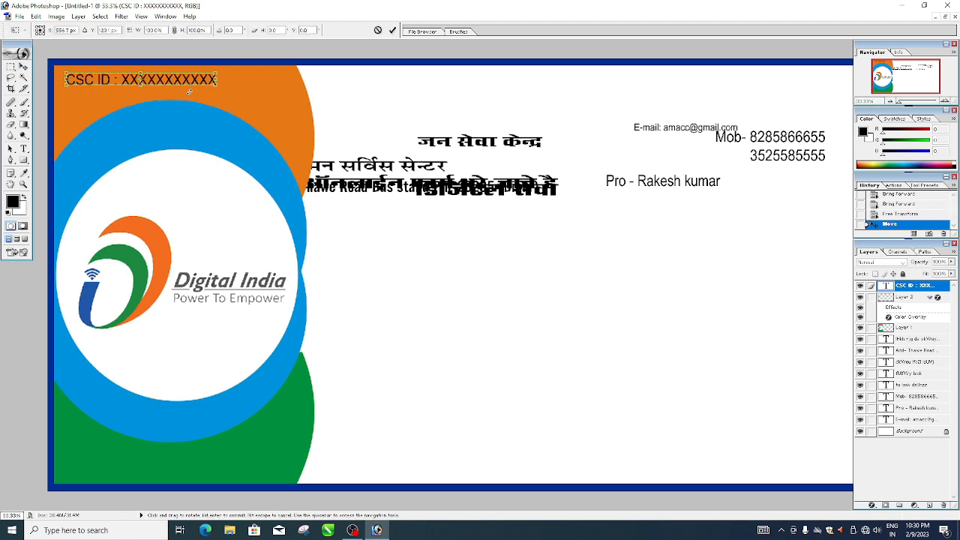
{"action": "left_click_drag", "start_coordinate": [217, 85], "coordinate": [274, 89]}
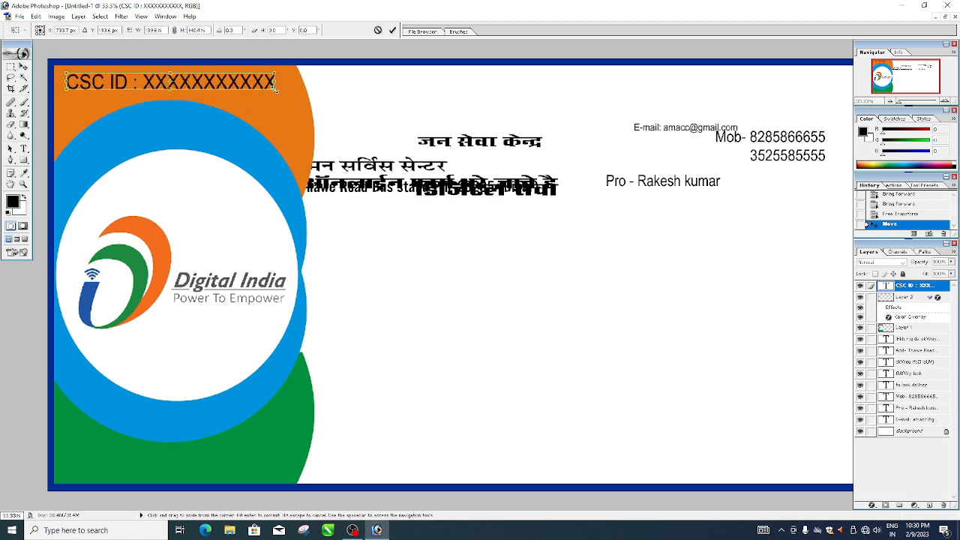
{"action": "key", "text": "Return"}
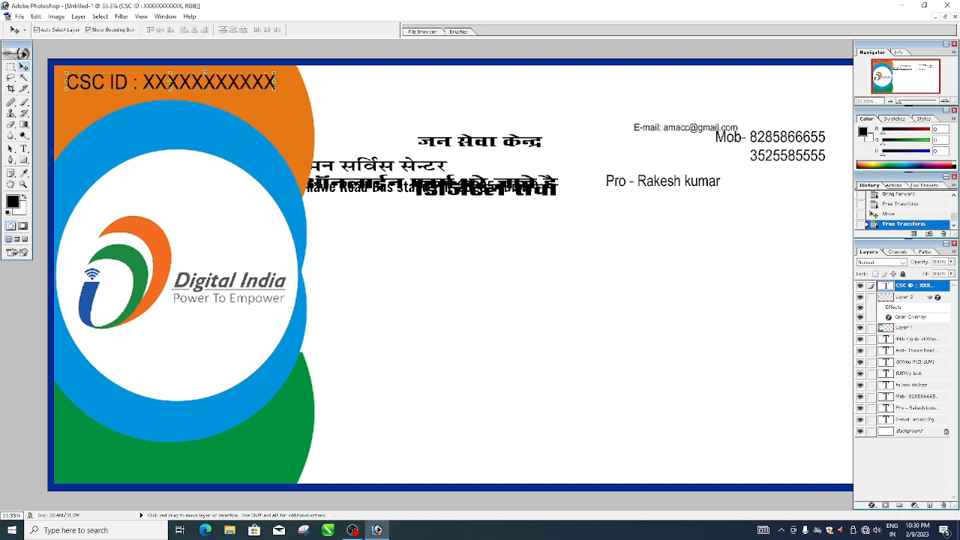
Step: Apply a white (FFFFFF) Color Overlay to the CSC ID text layer
{"action": "left_click", "coordinate": [78, 16]}
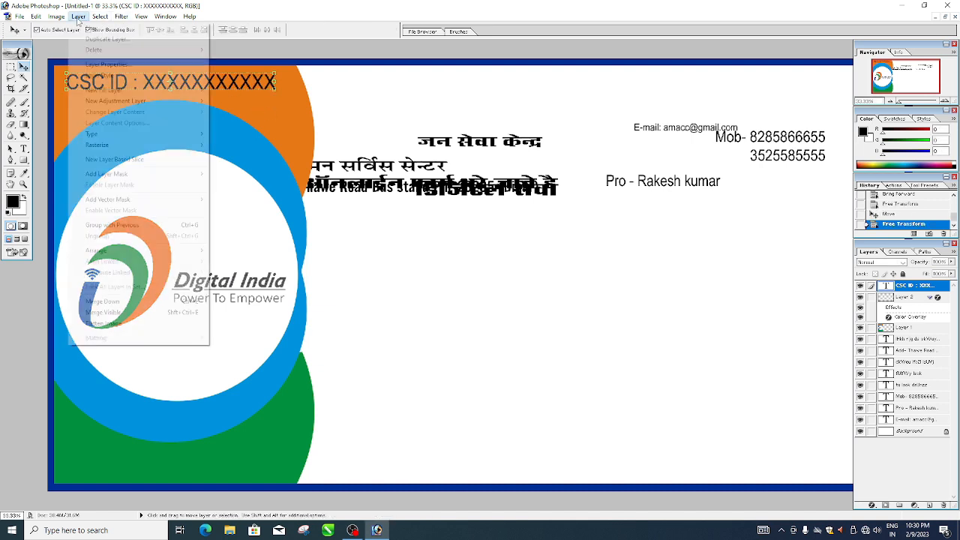
{"action": "mouse_move", "coordinate": [97, 76]}
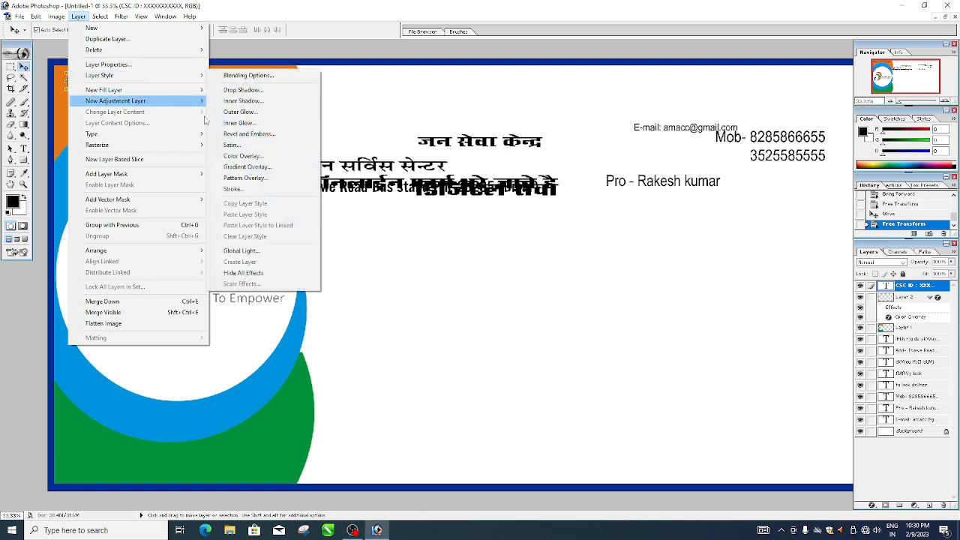
{"action": "left_click", "coordinate": [244, 157]}
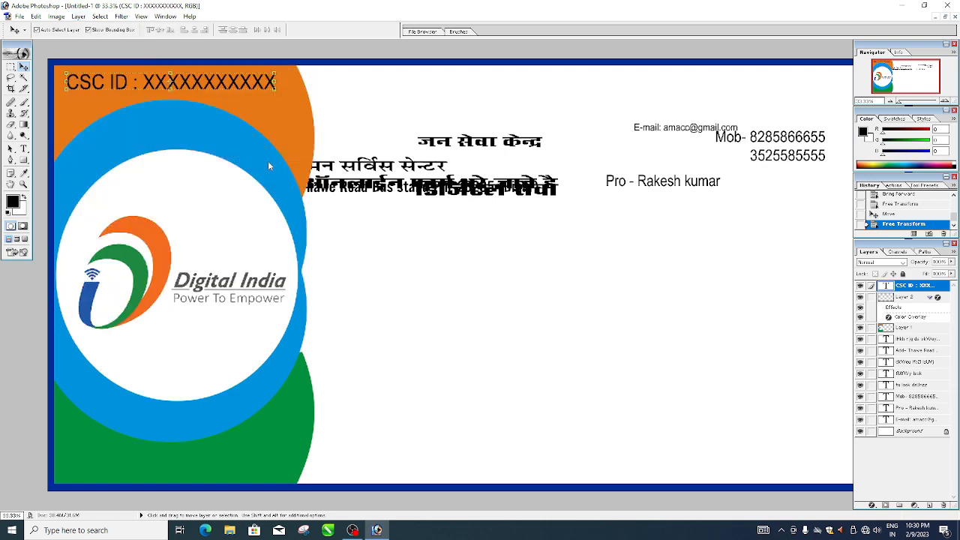
{"action": "left_click", "coordinate": [350, 180]}
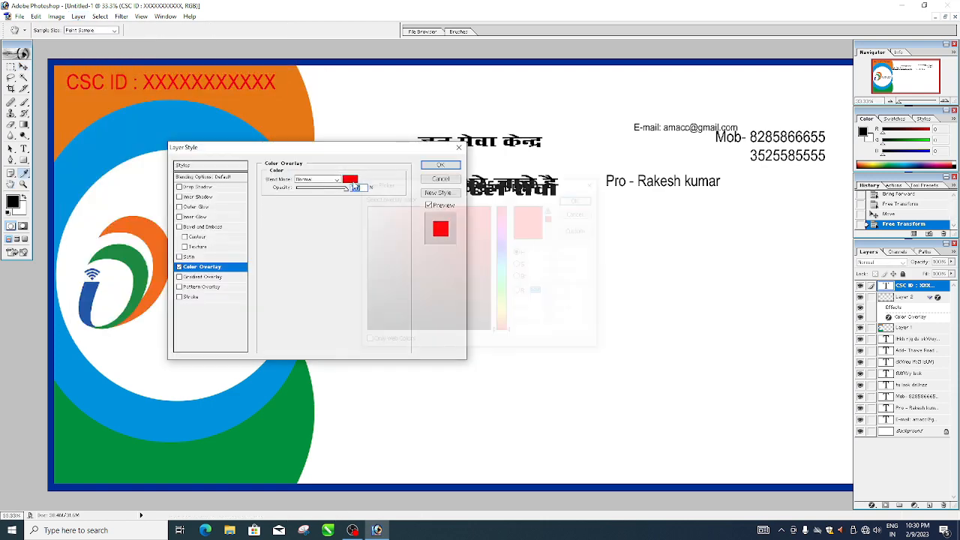
{"action": "left_click", "coordinate": [364, 206]}
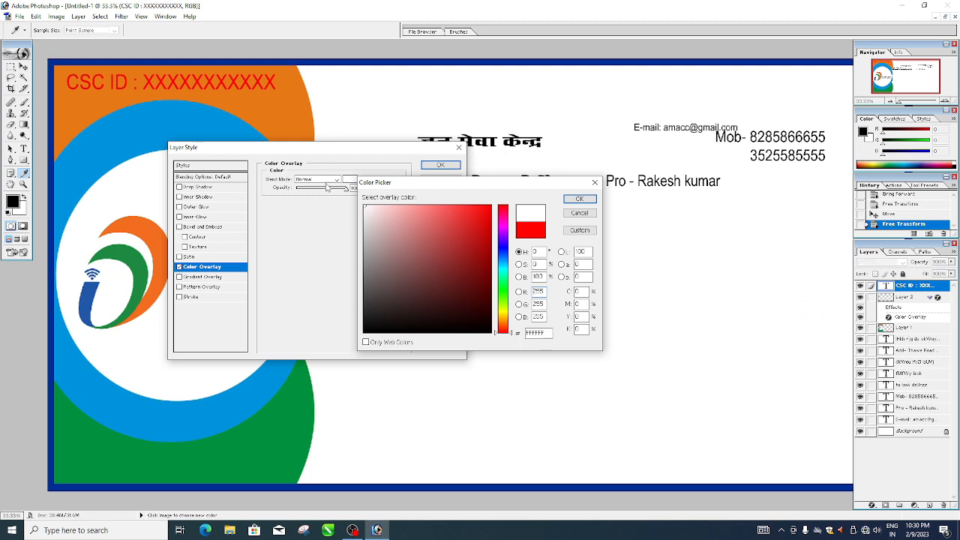
{"action": "left_click", "coordinate": [578, 199]}
{"action": "left_click", "coordinate": [440, 166]}
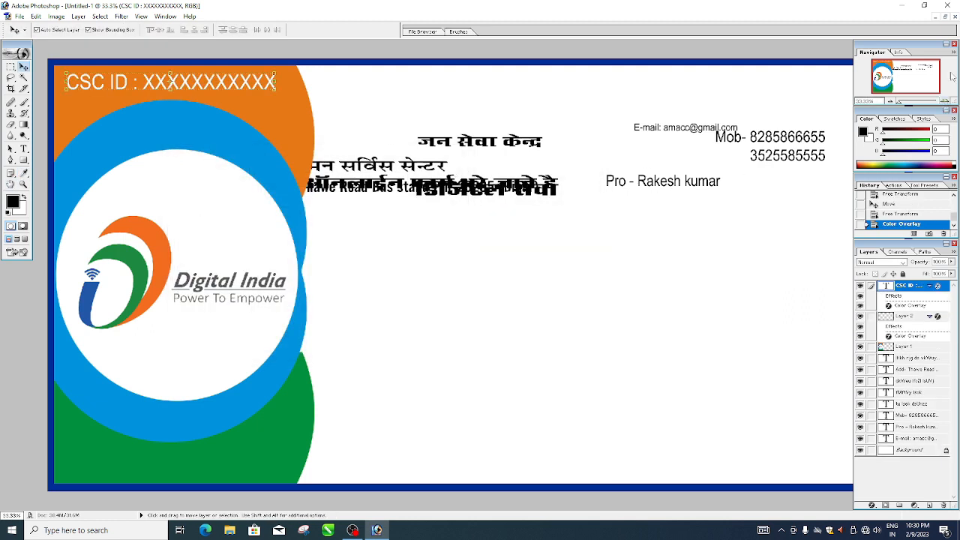
Step: Close the Navigator, Color and History palettes and shift the Layers palette slightly inward
{"action": "left_click", "coordinate": [954, 44]}
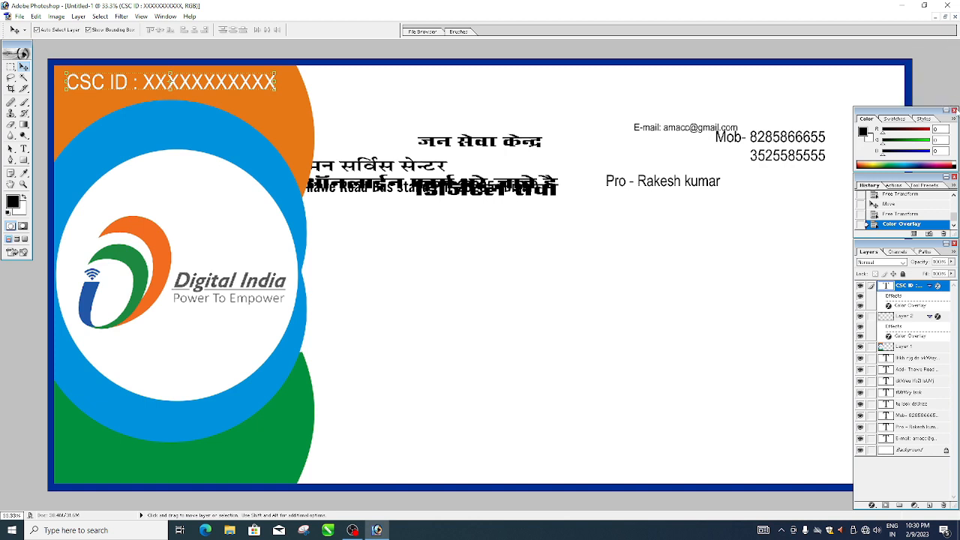
{"action": "left_click", "coordinate": [954, 110]}
{"action": "left_click", "coordinate": [954, 178]}
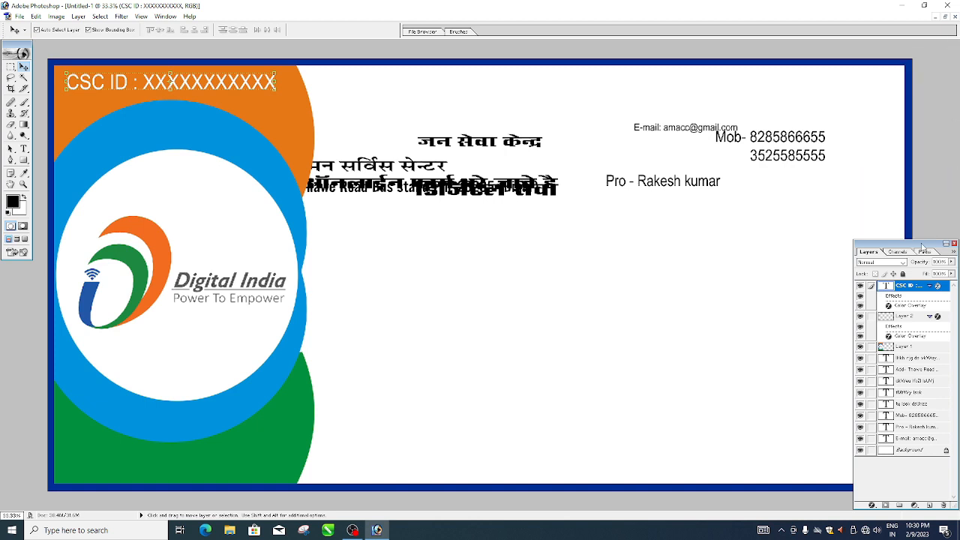
{"action": "left_click_drag", "start_coordinate": [897, 260], "coordinate": [872, 268]}
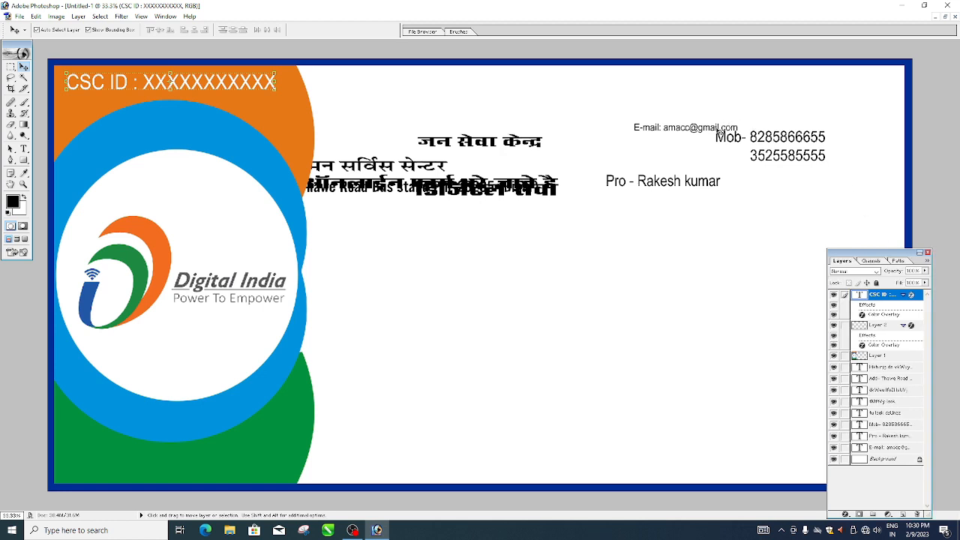
Step: Move the e-mail text away from the mobile numbers into the empty middle of the banner
{"action": "left_click", "coordinate": [718, 132]}
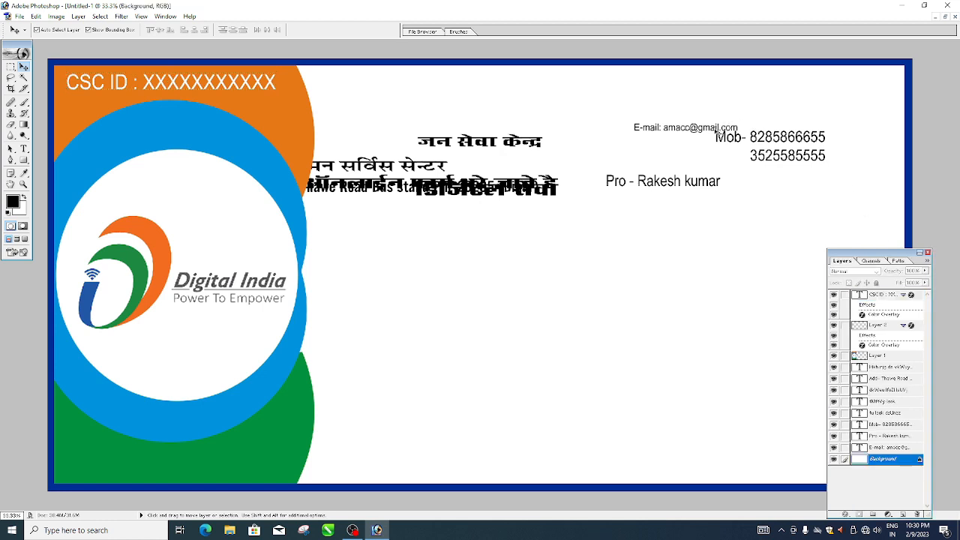
{"action": "left_click_drag", "start_coordinate": [716, 131], "coordinate": [524, 308]}
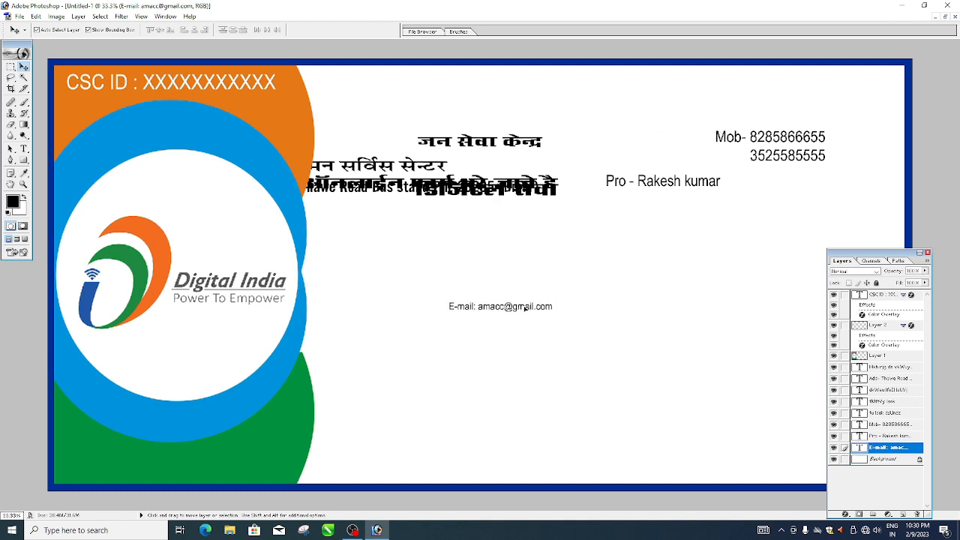
{"action": "left_click", "coordinate": [699, 188]}
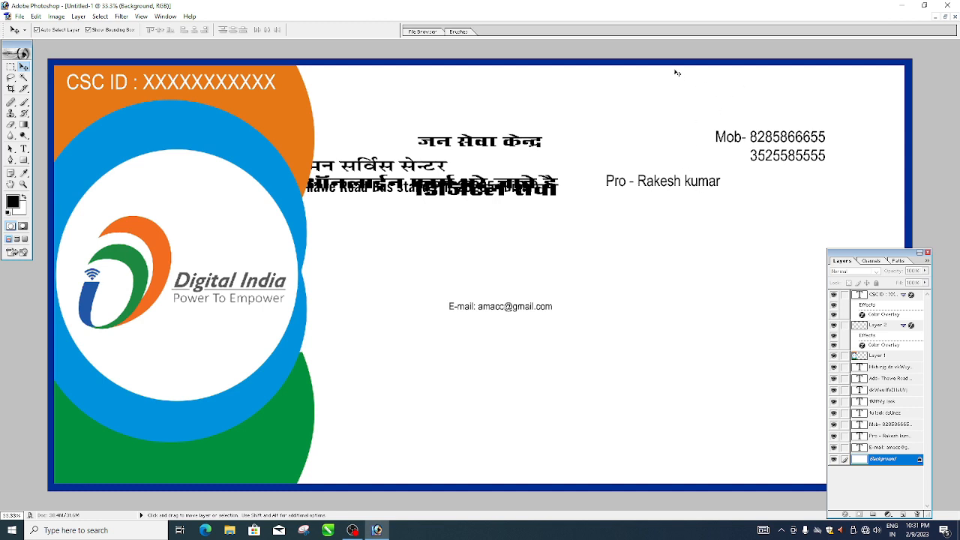
Step: Move the proprietor name text to the banner's upper-right corner and stretch its width to about 108%
{"action": "left_click_drag", "start_coordinate": [555, 66], "coordinate": [841, 244]}
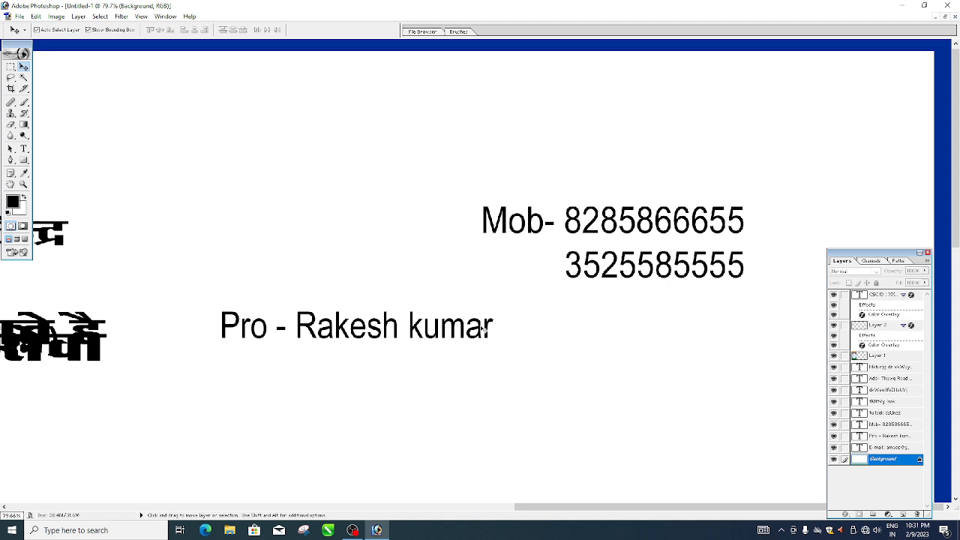
{"action": "left_click_drag", "start_coordinate": [481, 331], "coordinate": [911, 84]}
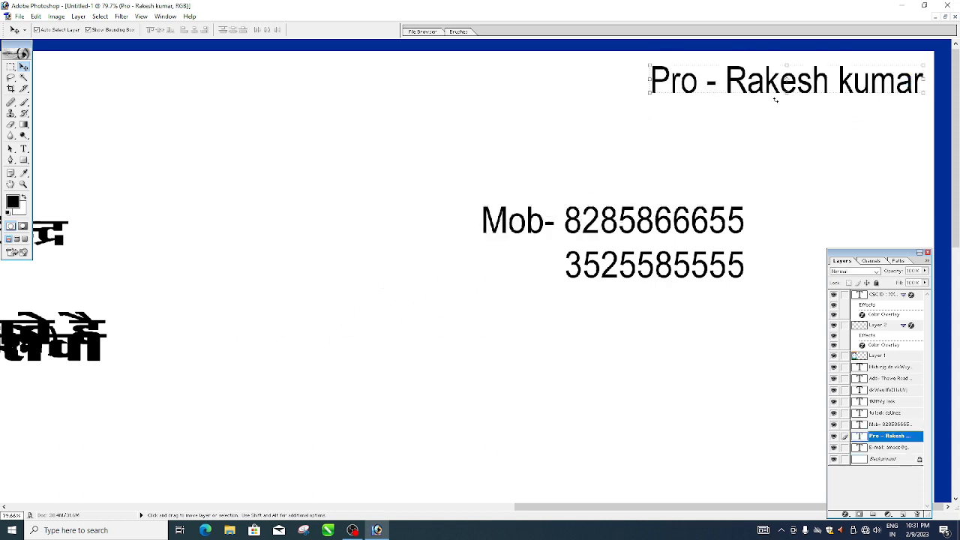
{"action": "key", "text": "ctrl+t"}
{"action": "left_click_drag", "start_coordinate": [650, 80], "coordinate": [625, 80]}
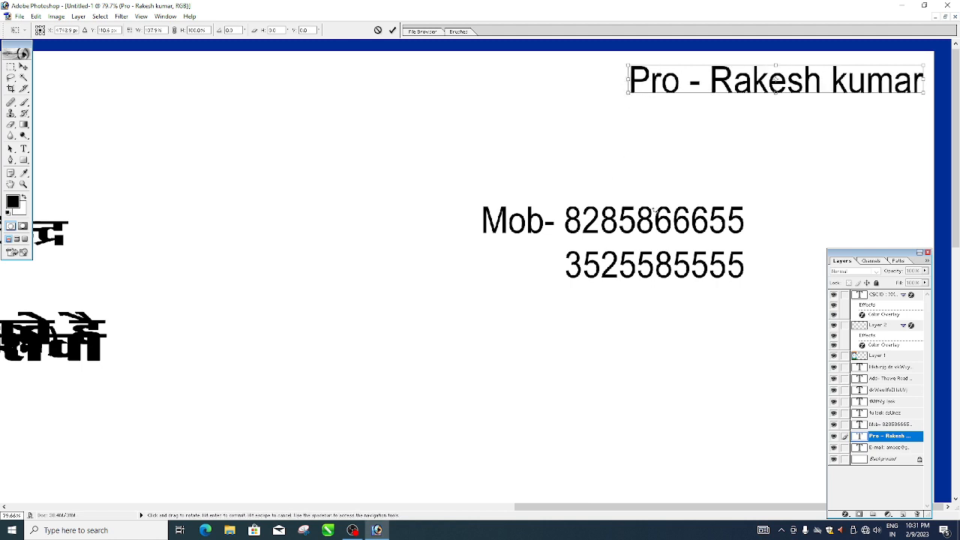
{"action": "key", "text": "Return"}
Step: Place the mobile number text directly below the proprietor name and stretch its width to about 110%
{"action": "left_click_drag", "start_coordinate": [623, 219], "coordinate": [752, 129]}
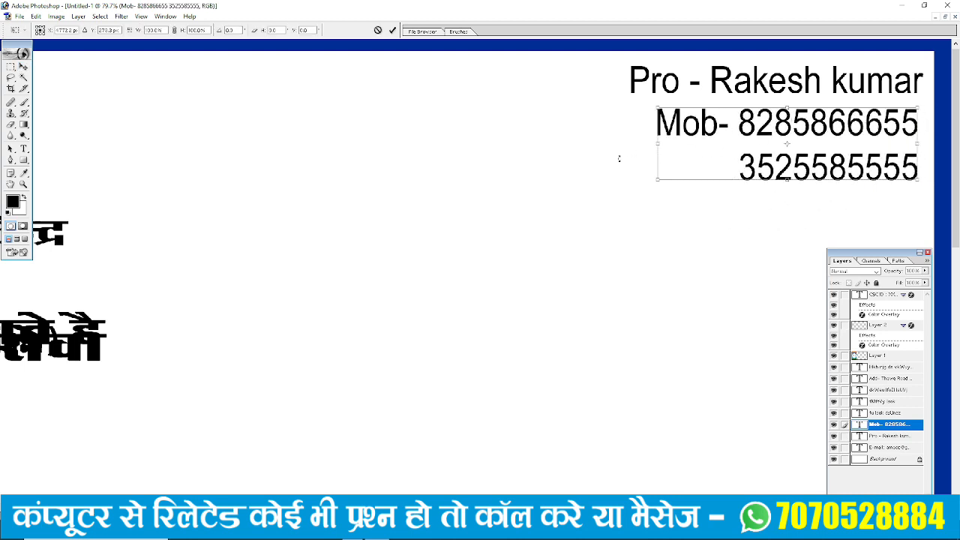
{"action": "left_click_drag", "start_coordinate": [657, 143], "coordinate": [629, 145]}
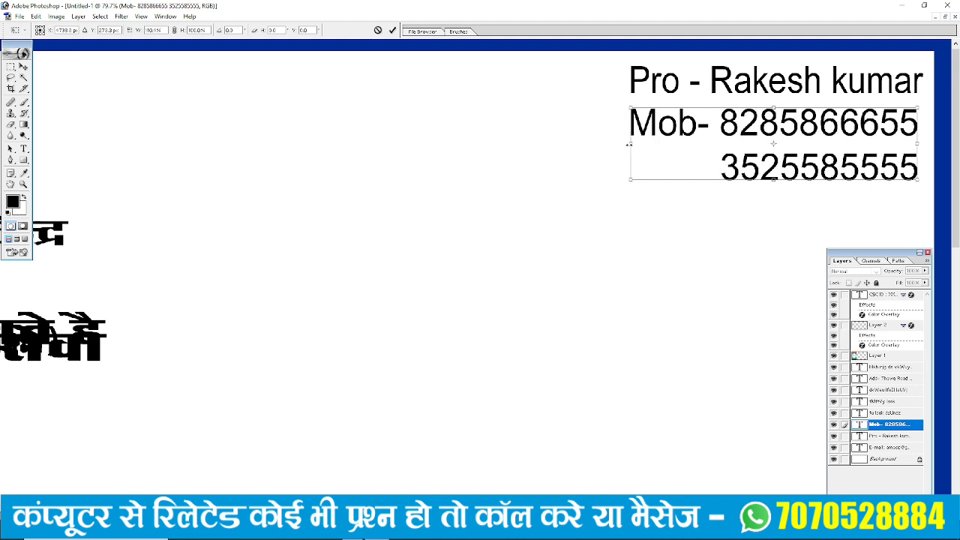
{"action": "key", "text": "Return"}
Step: Apply a red Color Overlay at 100% opacity to the mobile number text layer
{"action": "left_click", "coordinate": [78, 16]}
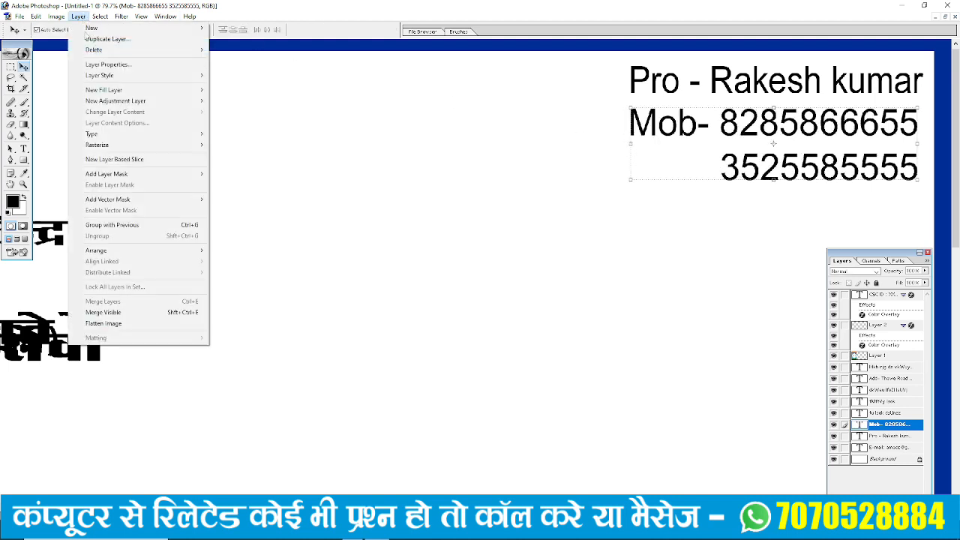
{"action": "mouse_move", "coordinate": [100, 92]}
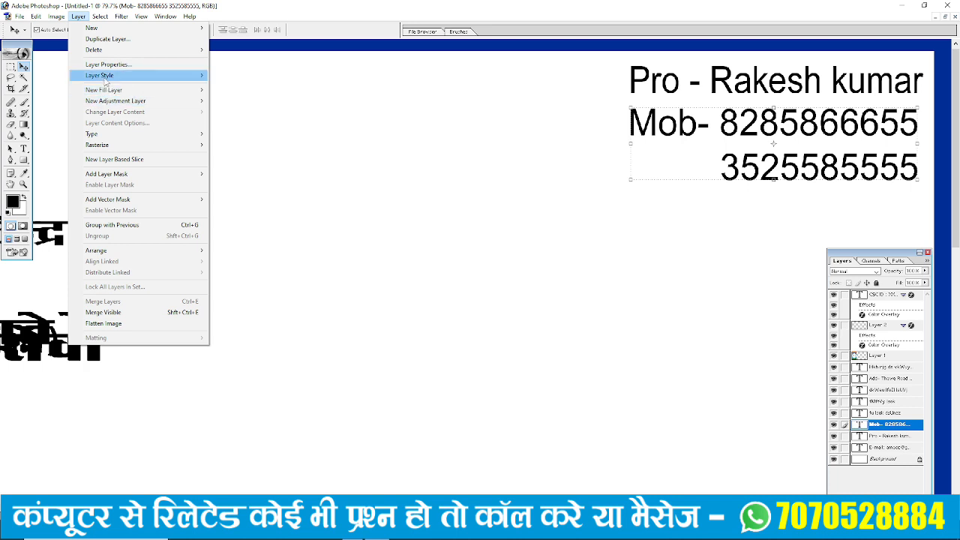
{"action": "left_click", "coordinate": [252, 156]}
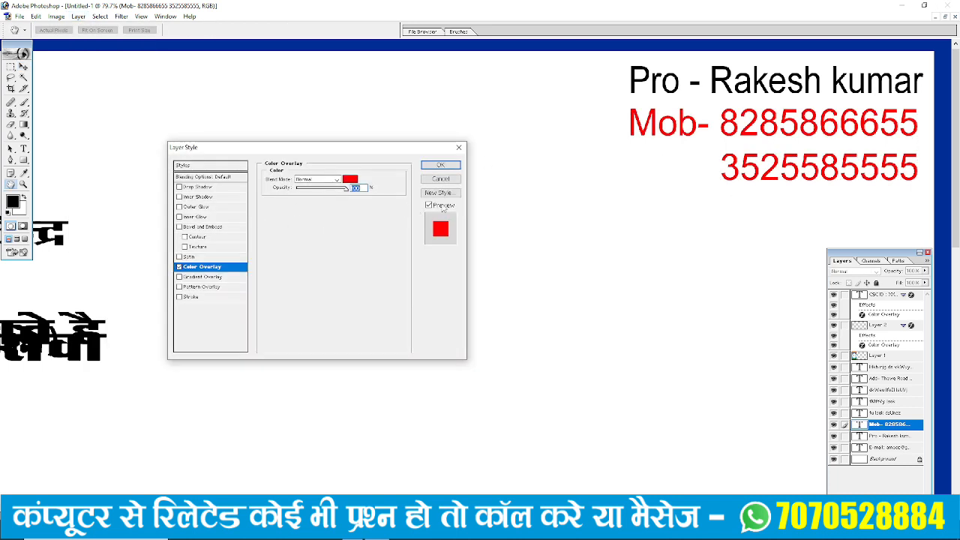
{"action": "left_click", "coordinate": [440, 165]}
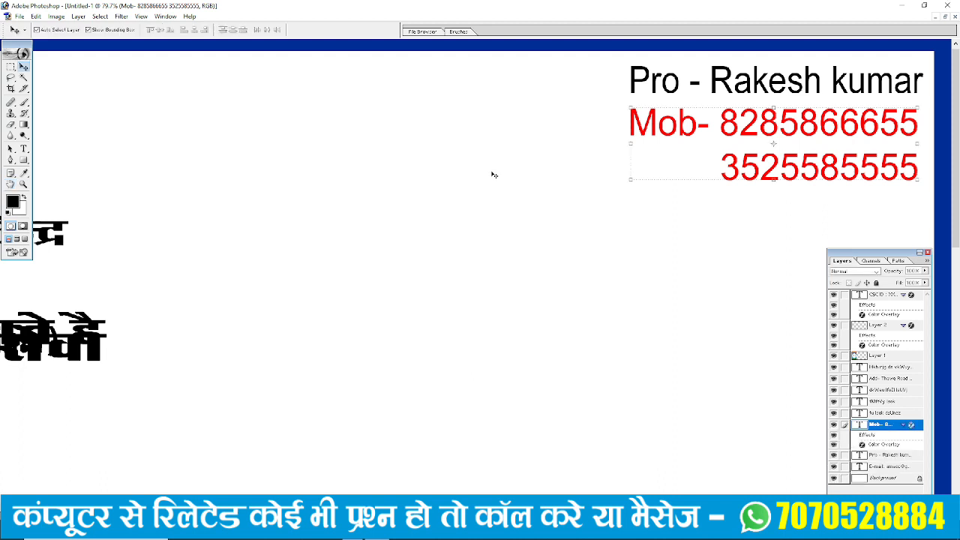
Step: Move the जन सेवा केन्द्र text to the banner's top middle and enlarge it to about 260% width and 479% height
{"action": "key", "text": "ctrl+minus"}
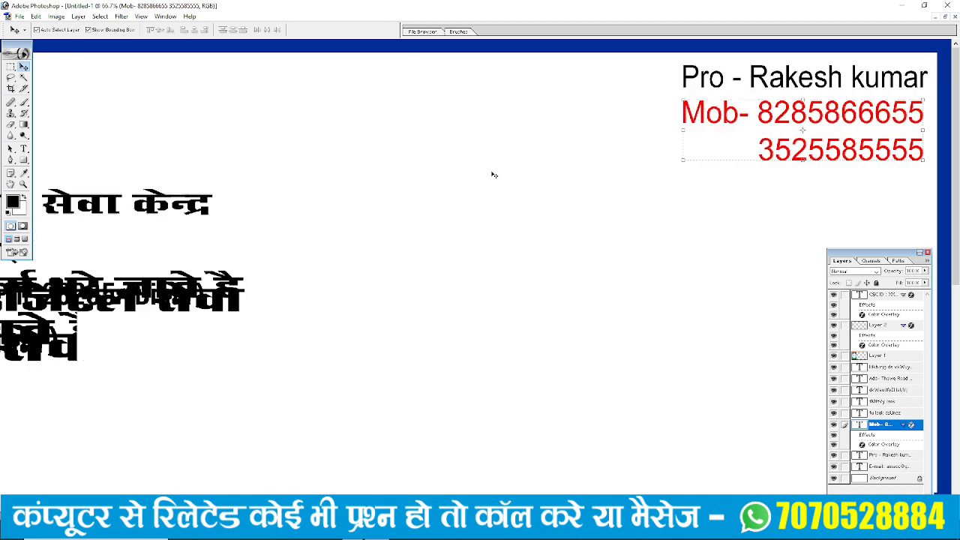
{"action": "key", "text": "ctrl+minus"}
{"action": "key", "text": "ctrl+minus"}
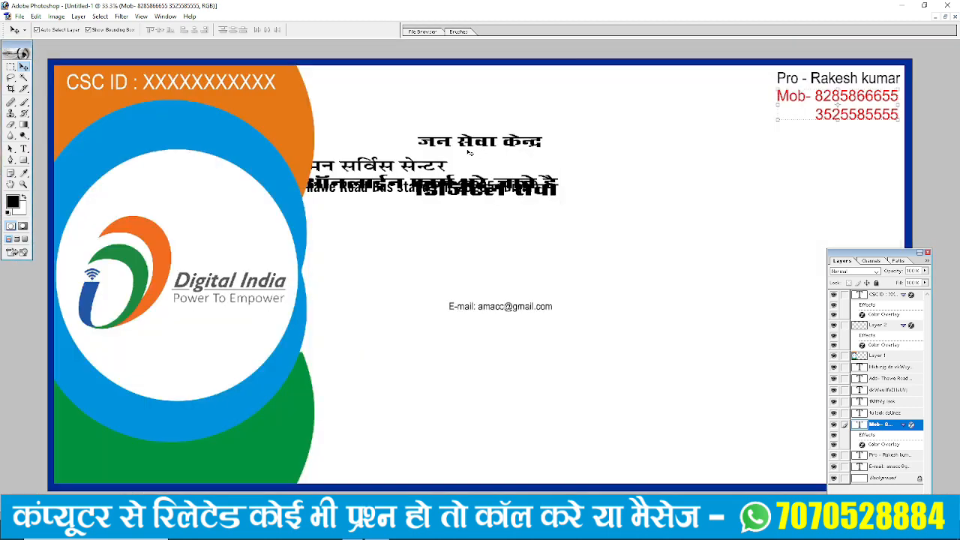
{"action": "left_click_drag", "start_coordinate": [488, 148], "coordinate": [402, 95]}
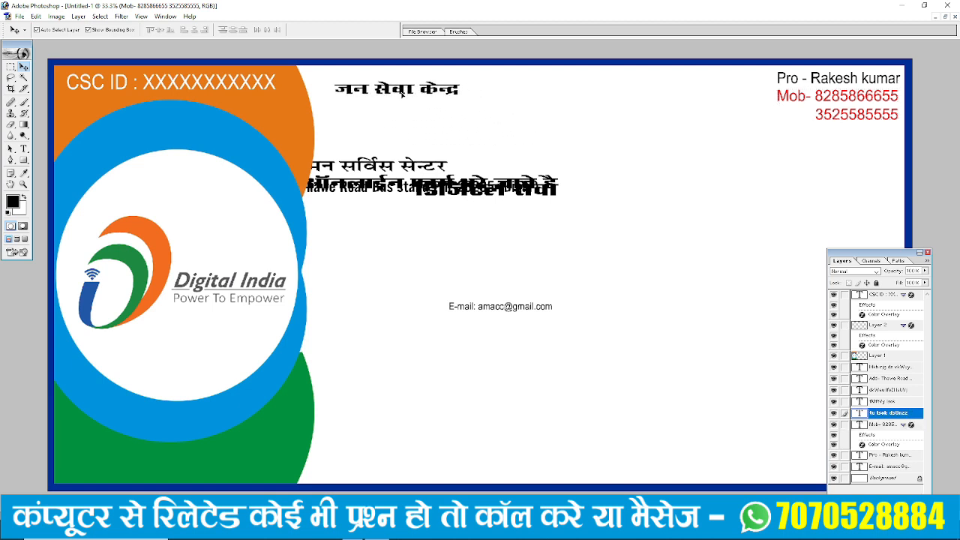
{"action": "key", "text": "ctrl+t"}
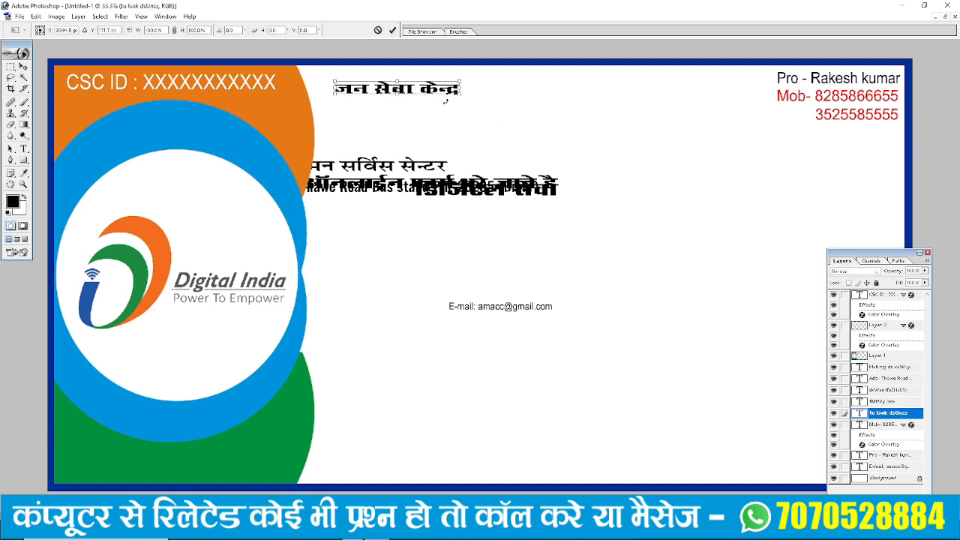
{"action": "left_click_drag", "start_coordinate": [460, 94], "coordinate": [658, 140]}
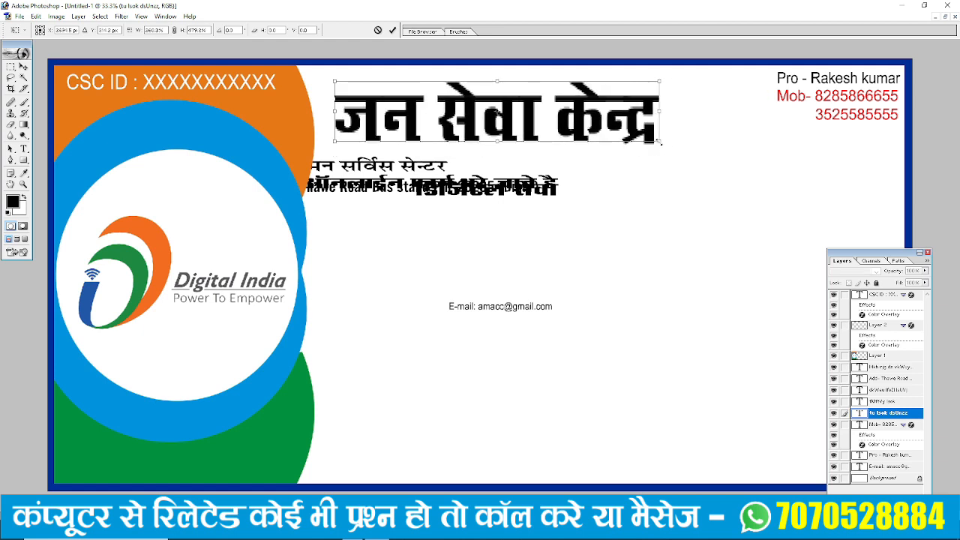
{"action": "key", "text": "Return"}
{"action": "left_click_drag", "start_coordinate": [530, 123], "coordinate": [561, 117]}
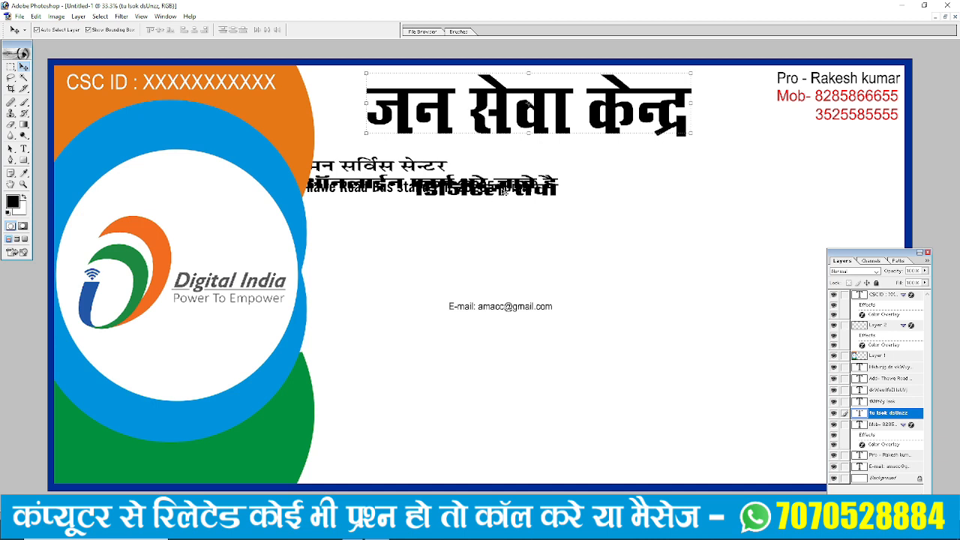
Step: Separate the overlapping सभी तरह के ऑनलाईन फार्म, address, डिजिटल सेवा and कॉमन सर्विस सेन्टर texts into individual lines across the white area
{"action": "left_click_drag", "start_coordinate": [512, 188], "coordinate": [705, 389]}
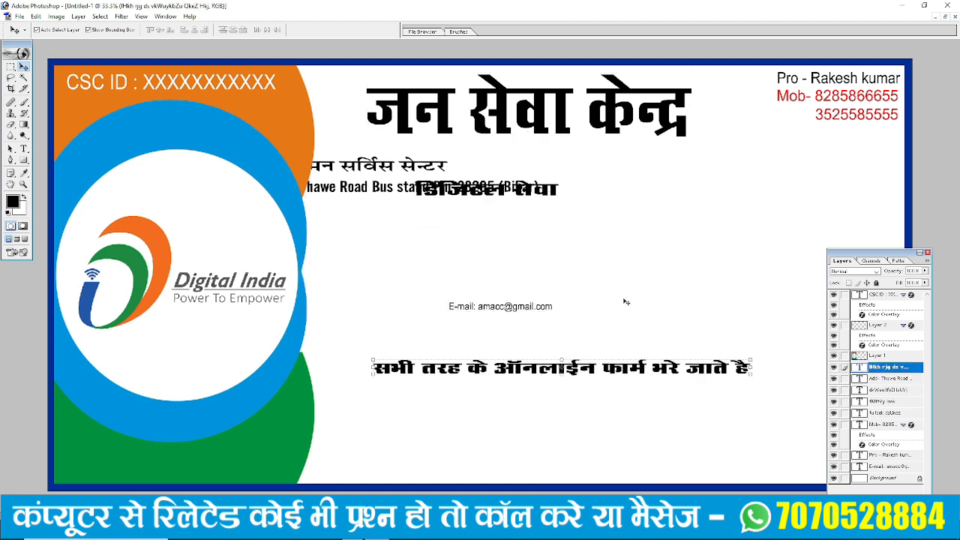
{"action": "left_click", "coordinate": [385, 210]}
{"action": "left_click_drag", "start_coordinate": [377, 190], "coordinate": [526, 271]}
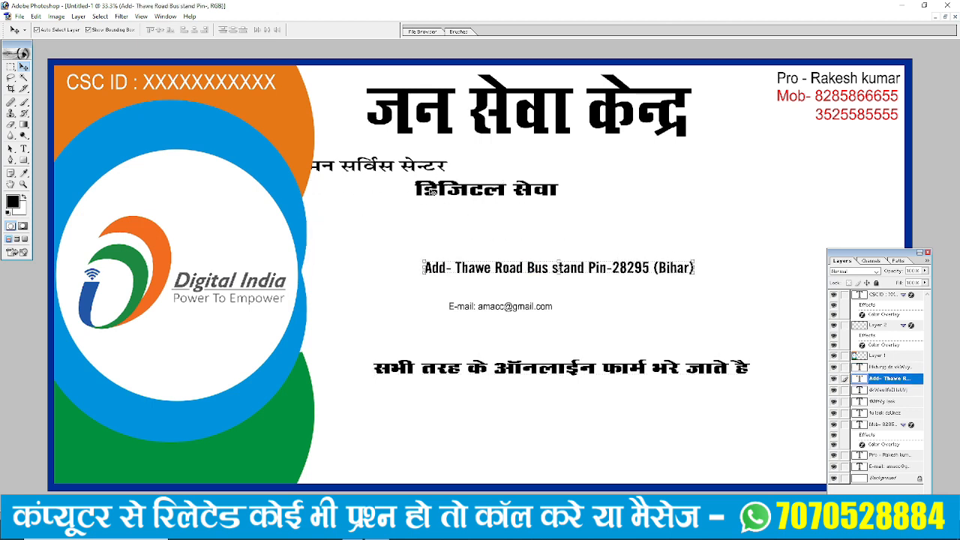
{"action": "left_click_drag", "start_coordinate": [432, 191], "coordinate": [419, 244]}
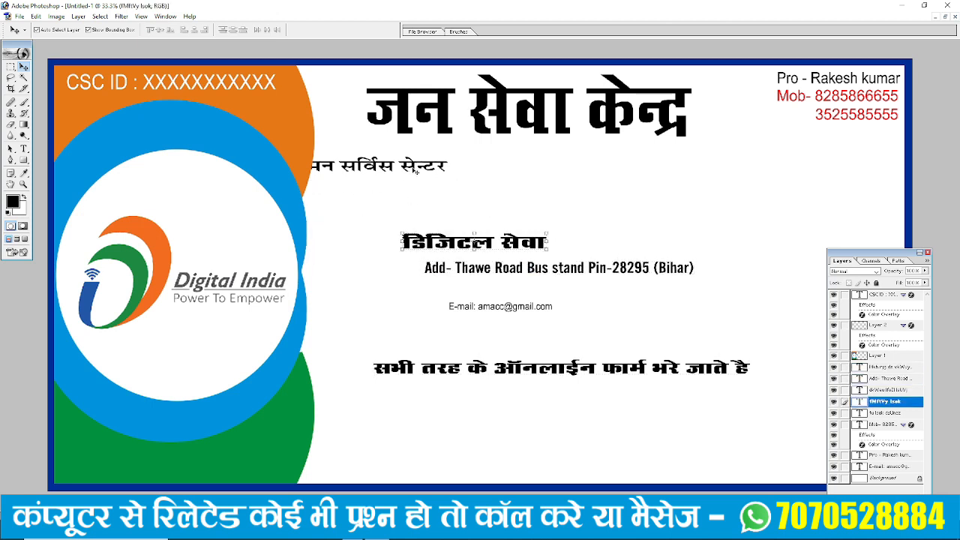
{"action": "left_click_drag", "start_coordinate": [416, 171], "coordinate": [573, 343]}
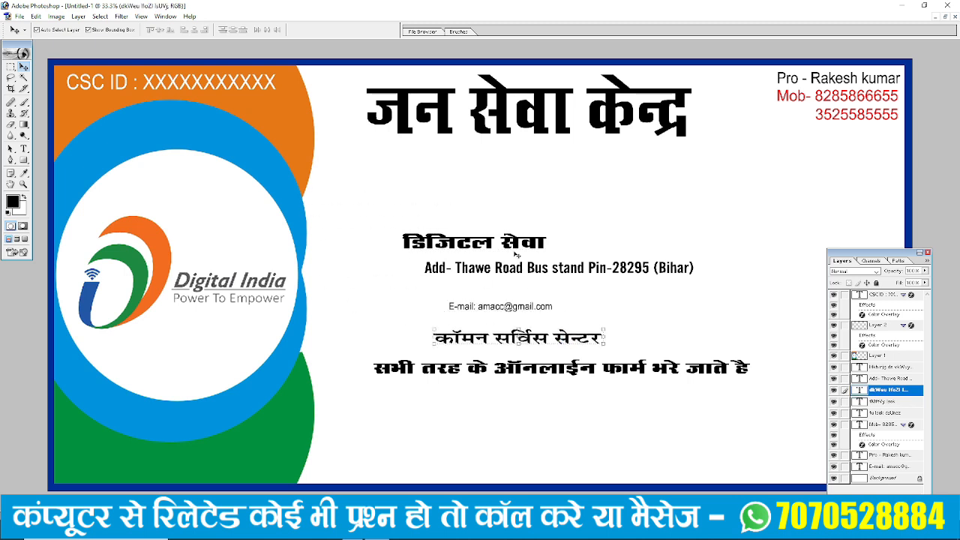
Step: Place the डिजिटल सेवा text below the जन सेवा केन्द्र heading and enlarge it to about 334% width and 378% height
{"action": "left_click_drag", "start_coordinate": [517, 250], "coordinate": [444, 159]}
{"action": "key", "text": "ctrl+t"}
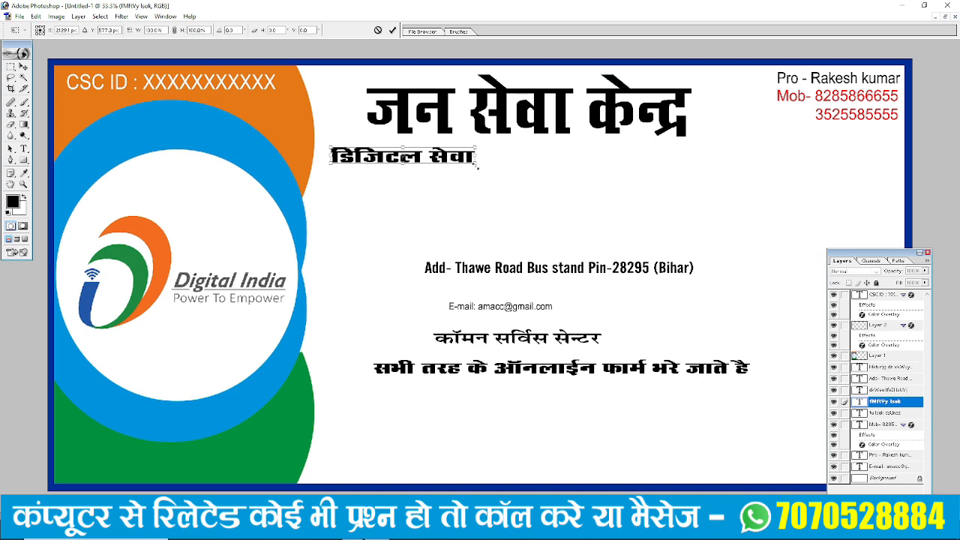
{"action": "left_click_drag", "start_coordinate": [646, 196], "coordinate": [811, 205]}
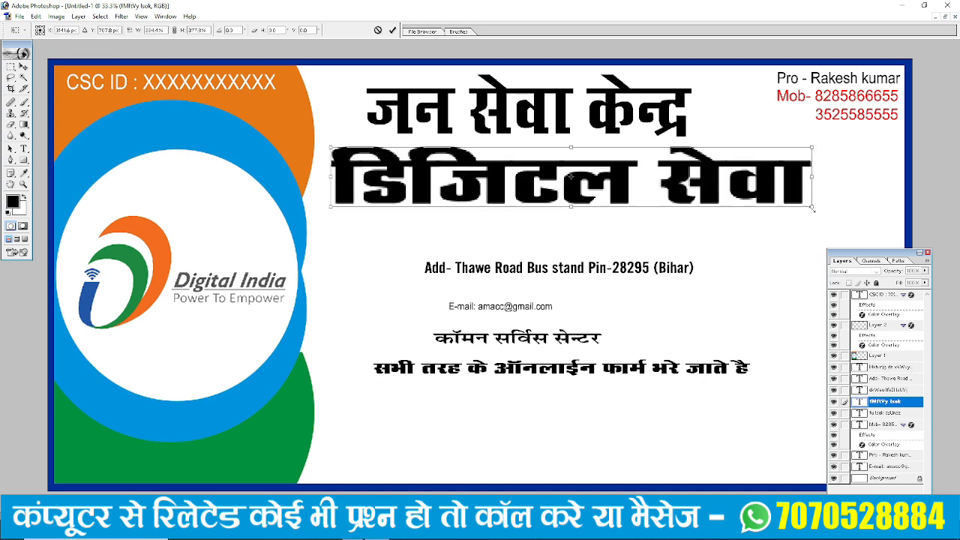
{"action": "key", "text": "Return"}
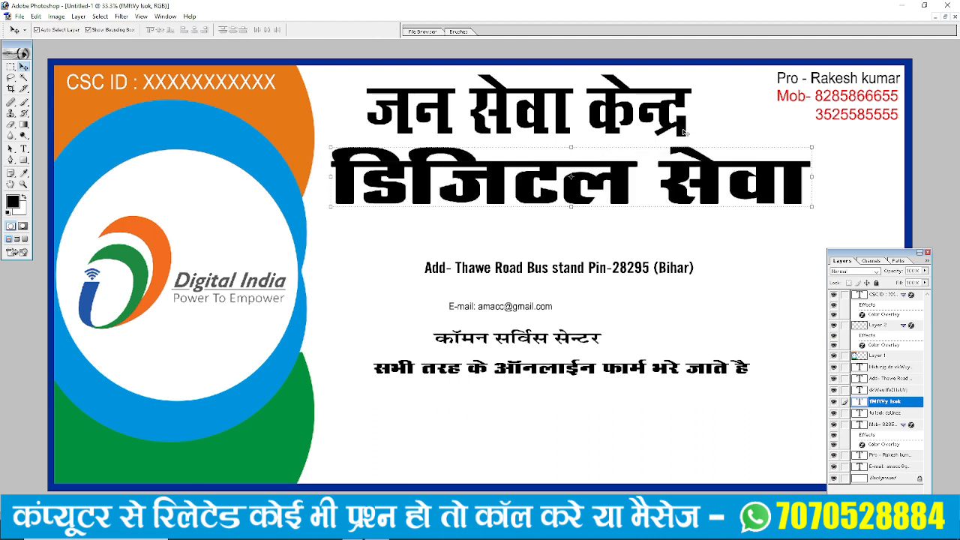
Step: Scale the जन सेवा केन्द्र heading down to about 83% and centre it above the डिजिटल सेवा text
{"action": "left_click", "coordinate": [683, 131]}
{"action": "key", "text": "ctrl+t"}
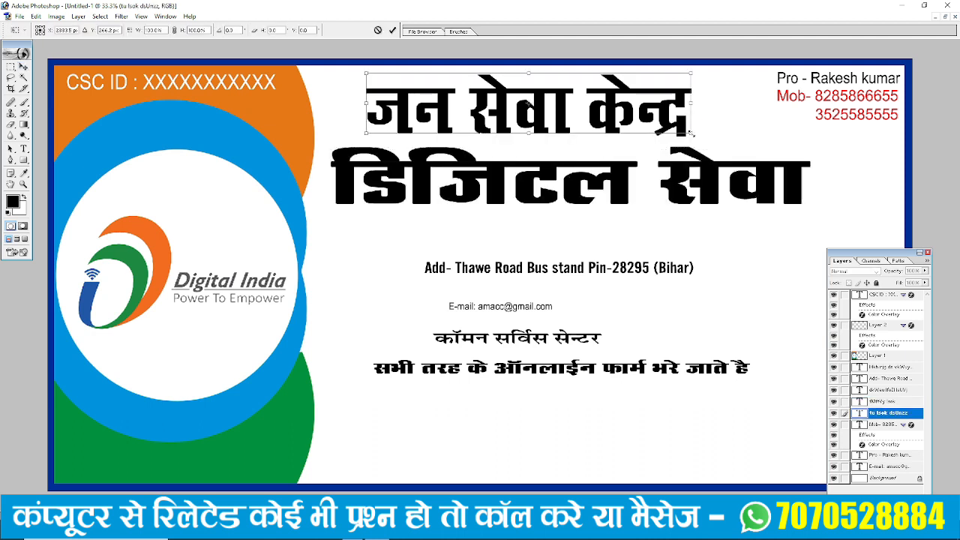
{"action": "left_click_drag", "start_coordinate": [689, 133], "coordinate": [636, 122]}
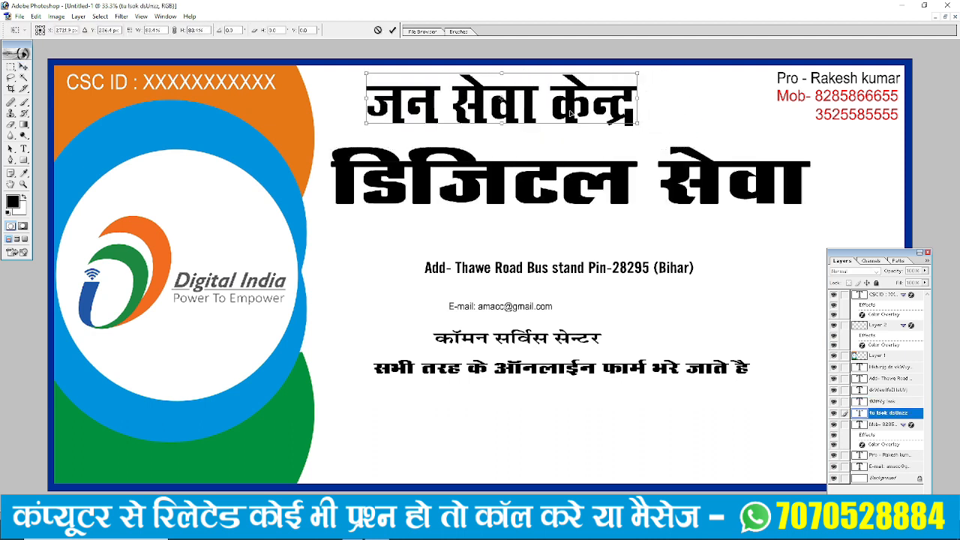
{"action": "left_click_drag", "start_coordinate": [570, 113], "coordinate": [605, 117]}
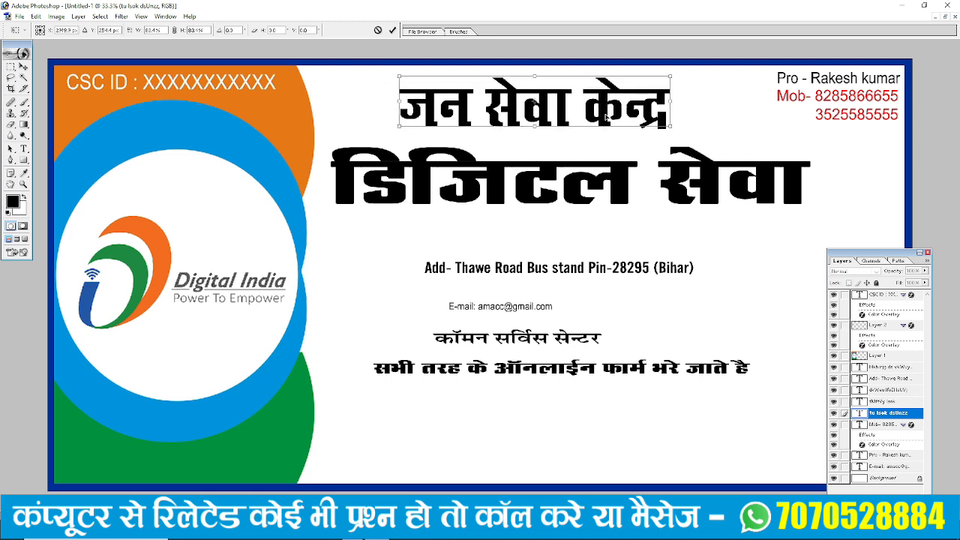
{"action": "key", "text": "Return"}
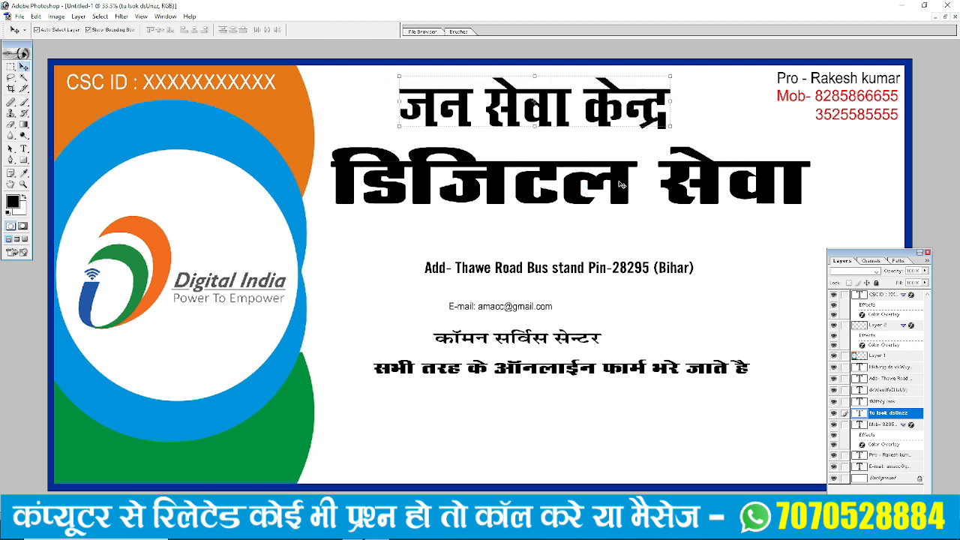
Step: Move the डिजिटल सेवा text closer to the heading and stretch it to about 116% width and 135% height
{"action": "left_click_drag", "start_coordinate": [621, 186], "coordinate": [619, 174]}
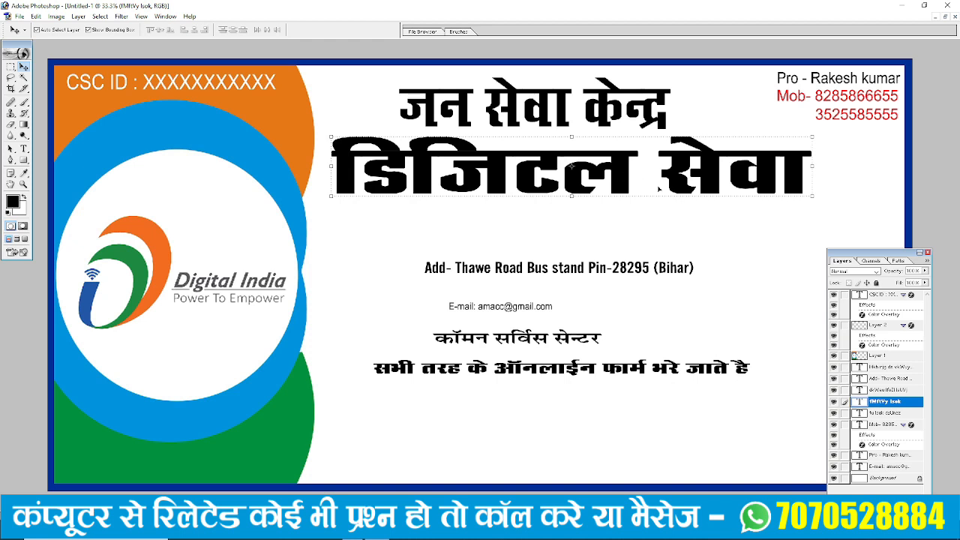
{"action": "key", "text": "ctrl+t"}
{"action": "left_click_drag", "start_coordinate": [813, 199], "coordinate": [888, 219]}
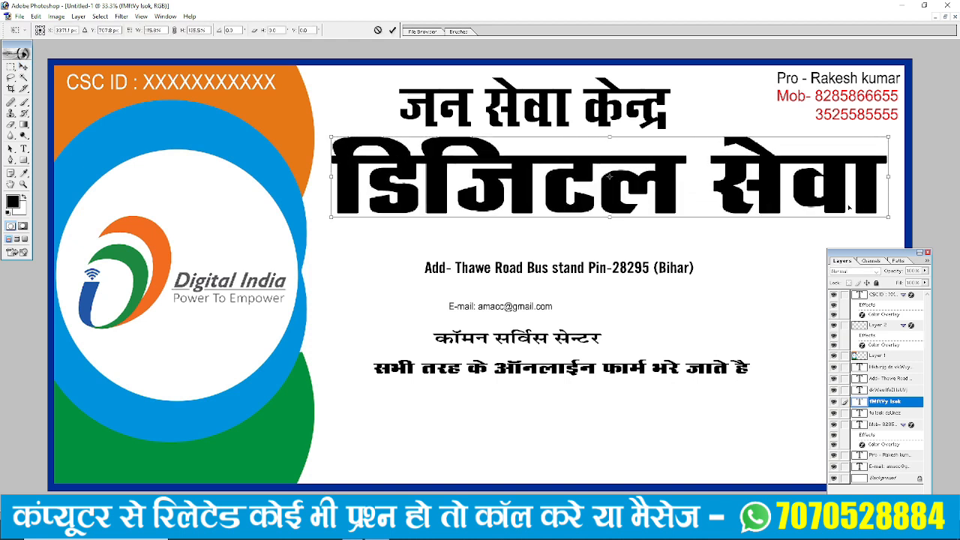
{"action": "key", "text": "Return"}
Step: Centre the कॉमन सर्विस सेन्टर text below डिजिटल सेवा and enlarge it to about 166% width and 220% height
{"action": "left_click_drag", "start_coordinate": [927, 261], "coordinate": [959, 261]}
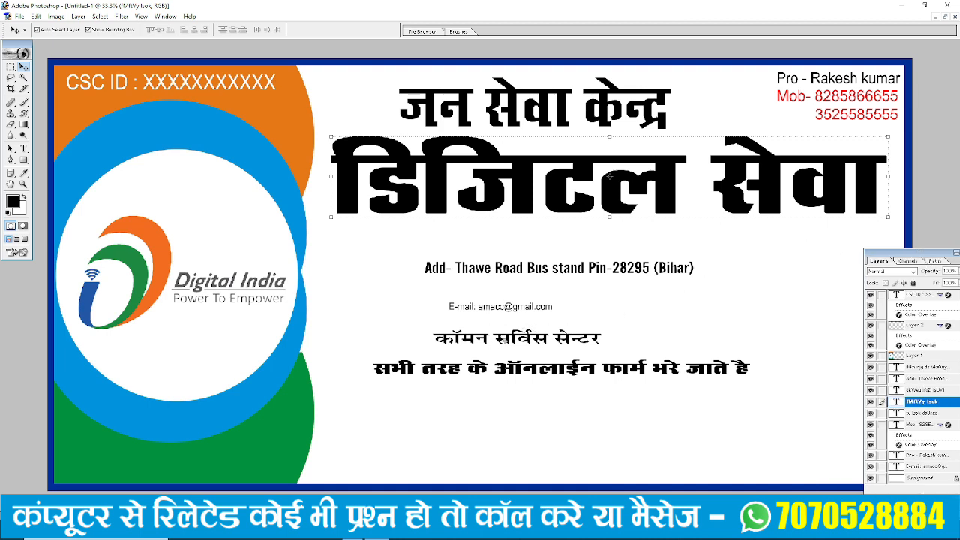
{"action": "left_click", "coordinate": [922, 390]}
{"action": "left_click_drag", "start_coordinate": [517, 337], "coordinate": [603, 231]}
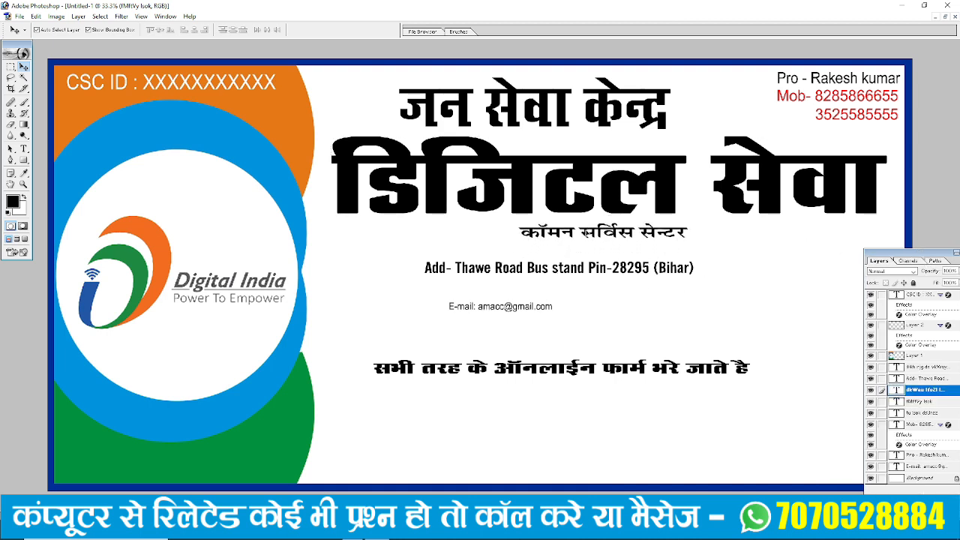
{"action": "key", "text": "ctrl+t"}
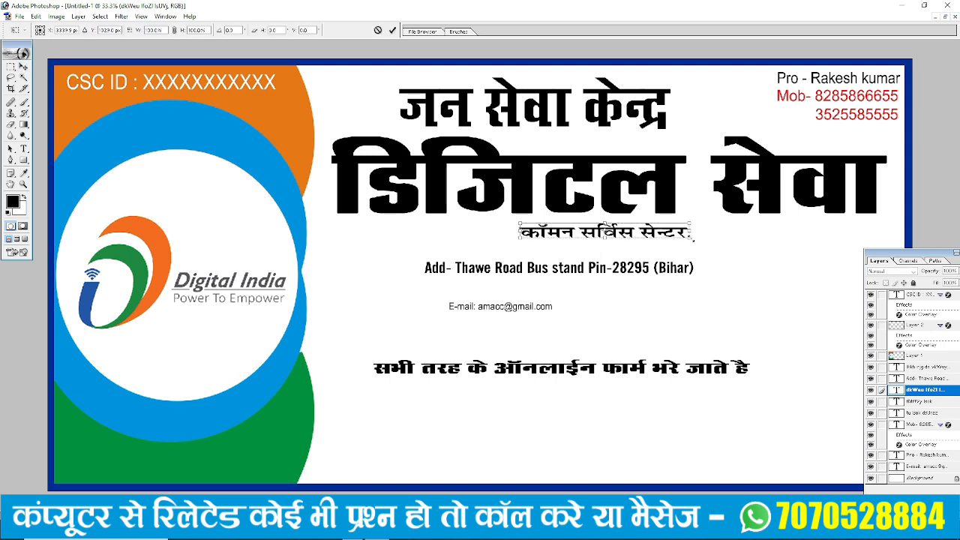
{"action": "left_click_drag", "start_coordinate": [691, 238], "coordinate": [804, 255]}
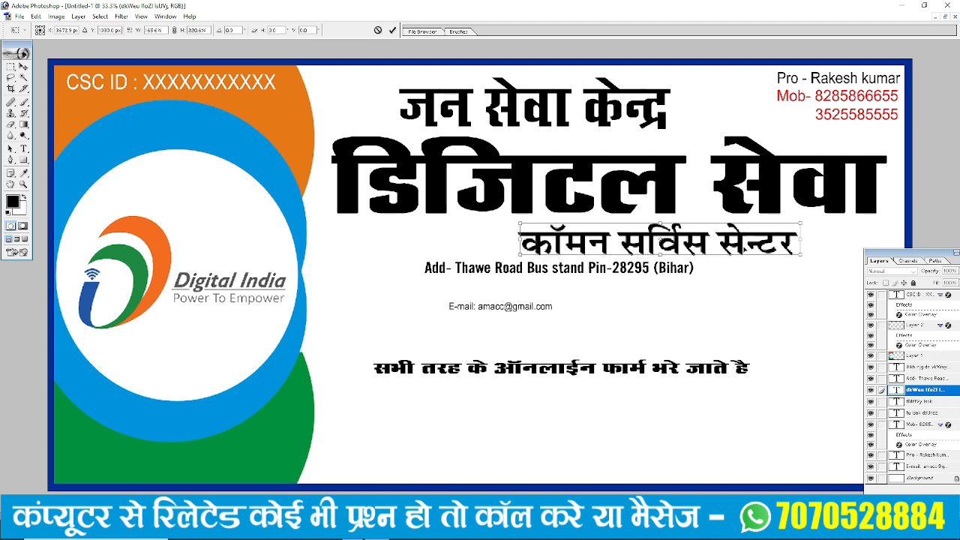
{"action": "key", "text": "Return"}
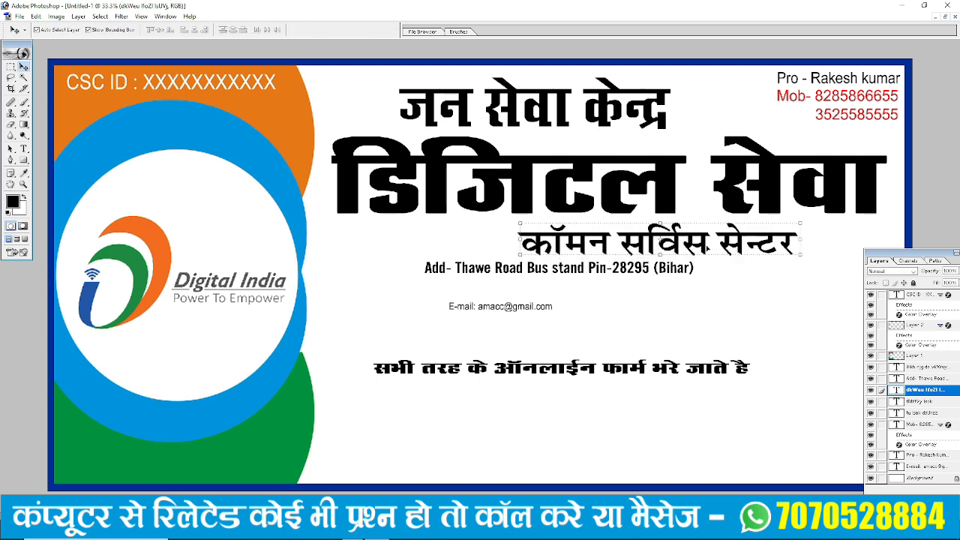
{"action": "left_click_drag", "start_coordinate": [703, 247], "coordinate": [659, 247]}
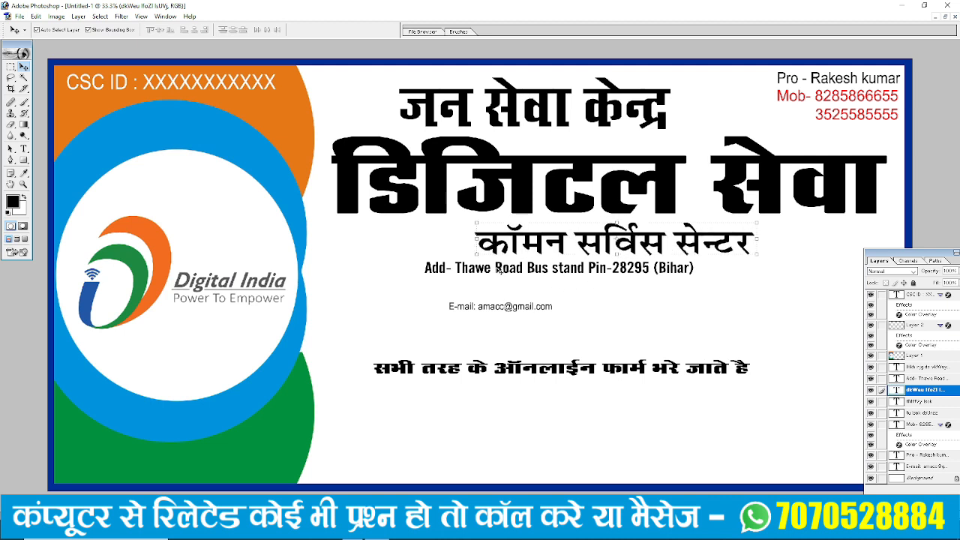
Step: Move the address text below the ऑनलाईन फार्म line, near the banner's lower edge
{"action": "left_click_drag", "start_coordinate": [500, 269], "coordinate": [406, 421]}
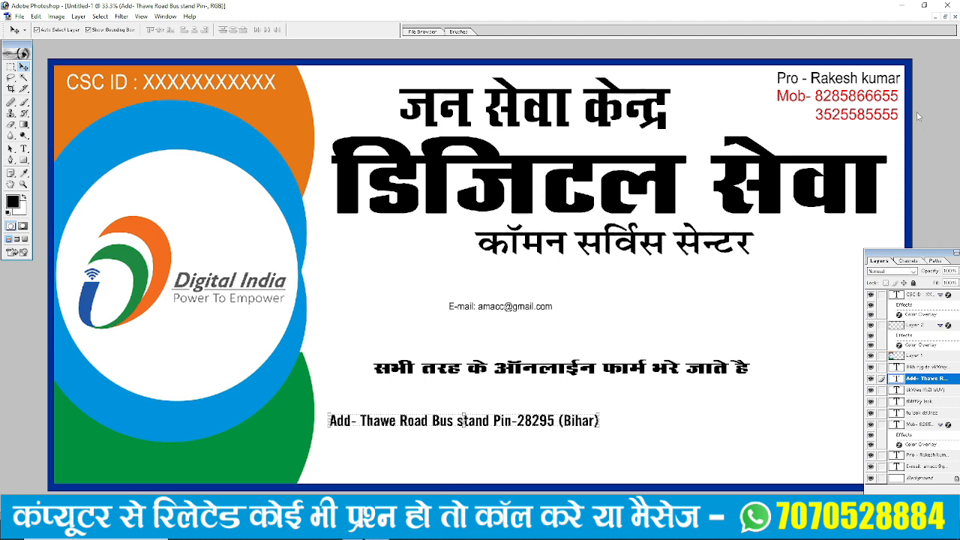
{"action": "left_click_drag", "start_coordinate": [917, 116], "coordinate": [918, 63]}
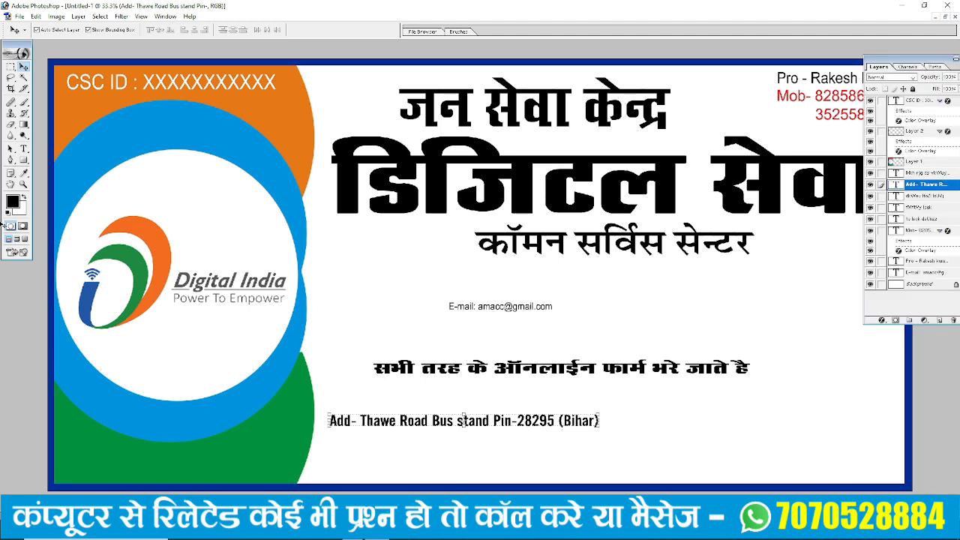
Step: Draw a thin black rectangle along the banner's lower edge, from the green shape to the border, and slant its left end
{"action": "left_click", "coordinate": [24, 160]}
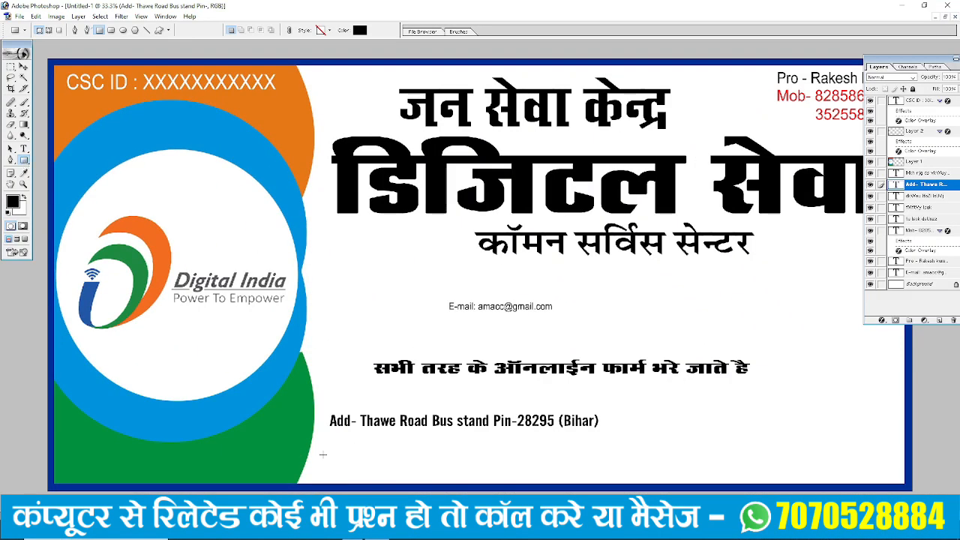
{"action": "left_click_drag", "start_coordinate": [317, 452], "coordinate": [899, 478]}
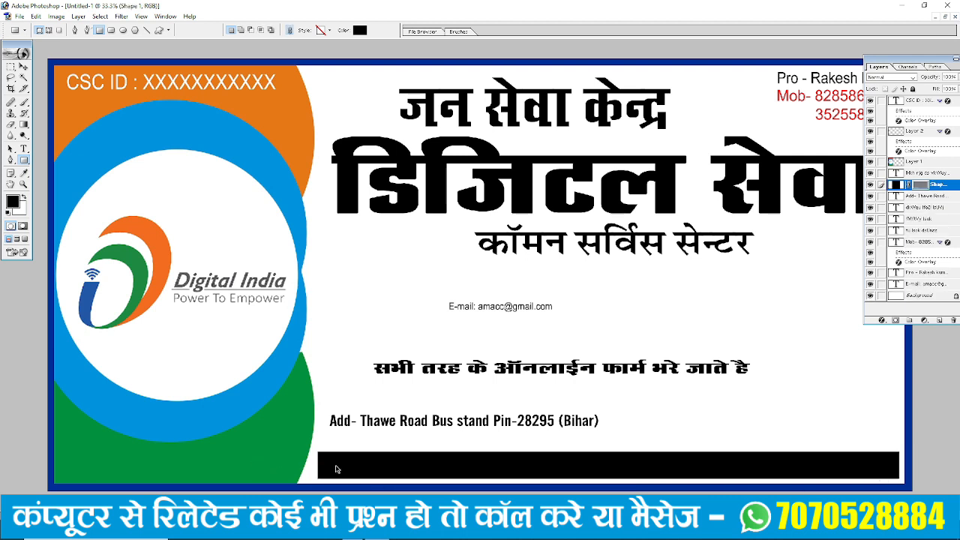
{"action": "key", "text": "ctrl+t"}
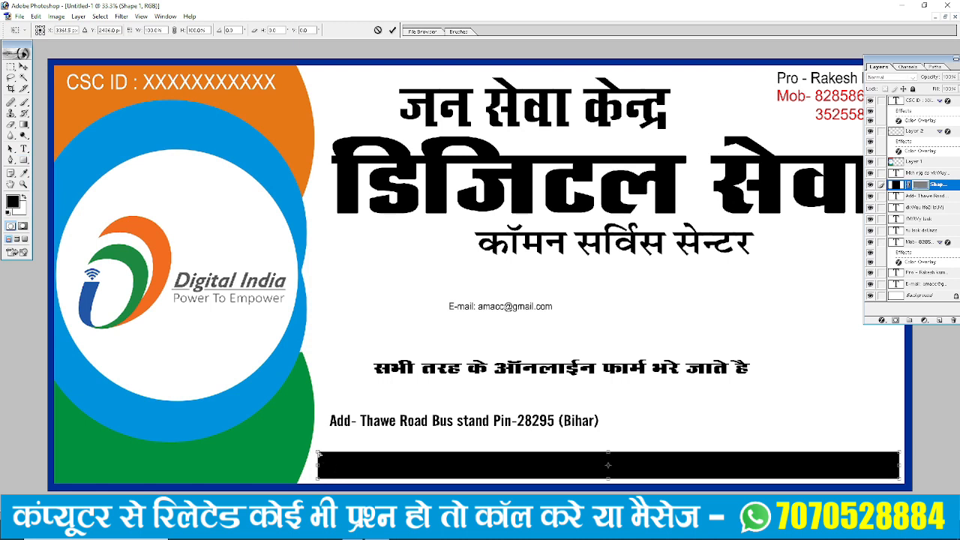
{"action": "left_click_drag", "start_coordinate": [319, 454], "coordinate": [329, 452]}
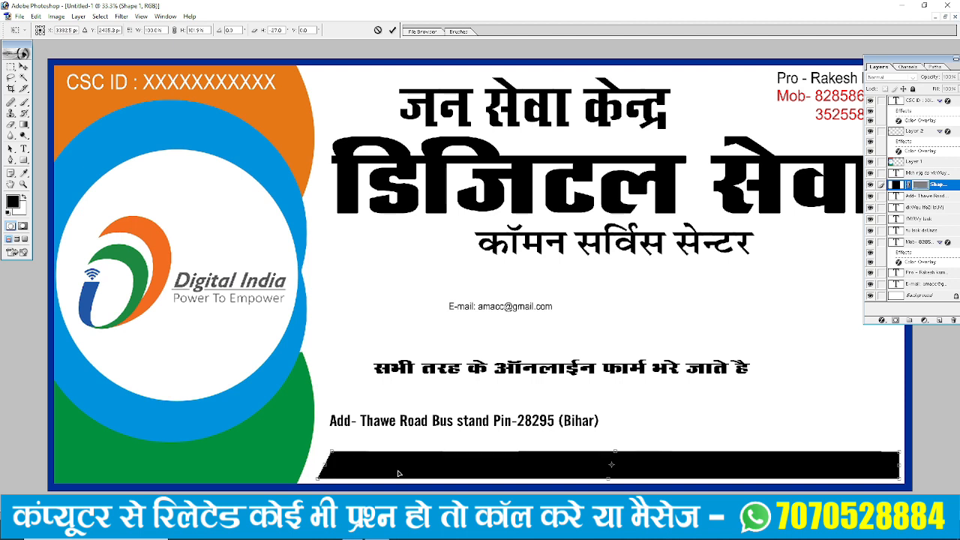
{"action": "left_click", "coordinate": [23, 66]}
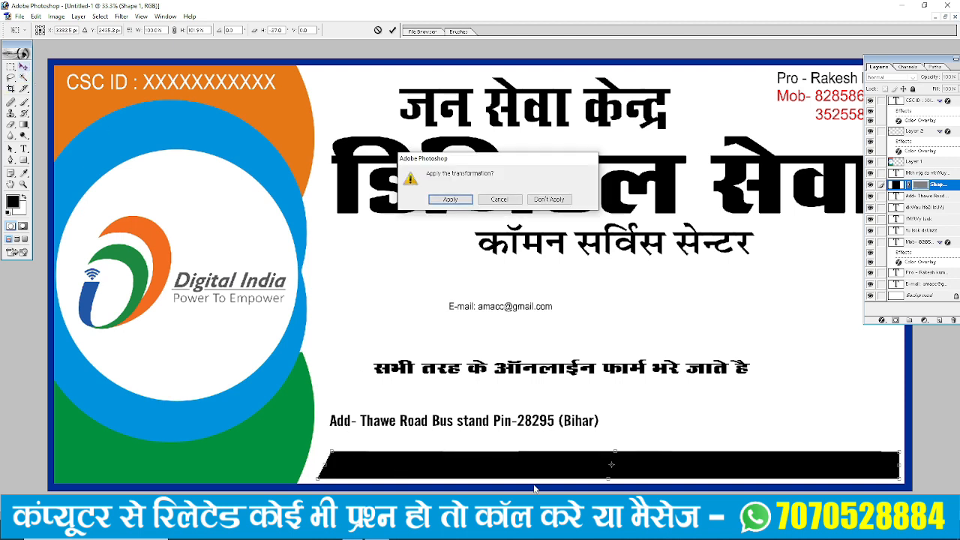
{"action": "left_click", "coordinate": [450, 200]}
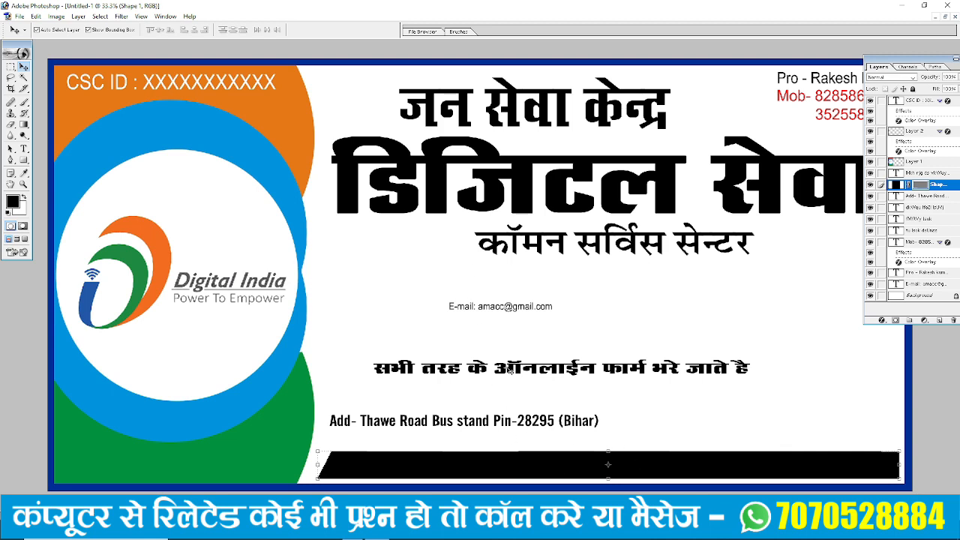
Step: Apply a red Color Overlay to the black slanted bar along the banner's lower edge
{"action": "left_click", "coordinate": [78, 16]}
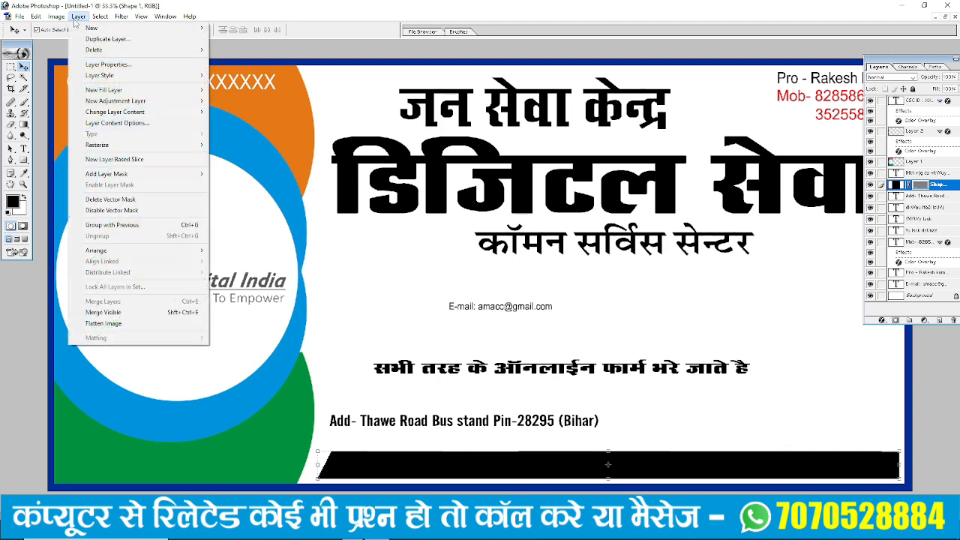
{"action": "mouse_move", "coordinate": [150, 75]}
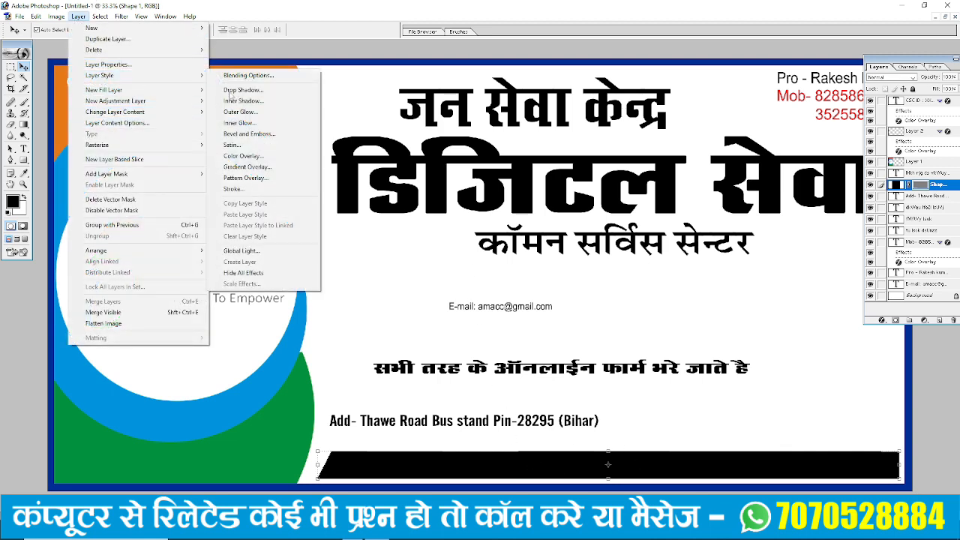
{"action": "left_click", "coordinate": [246, 159]}
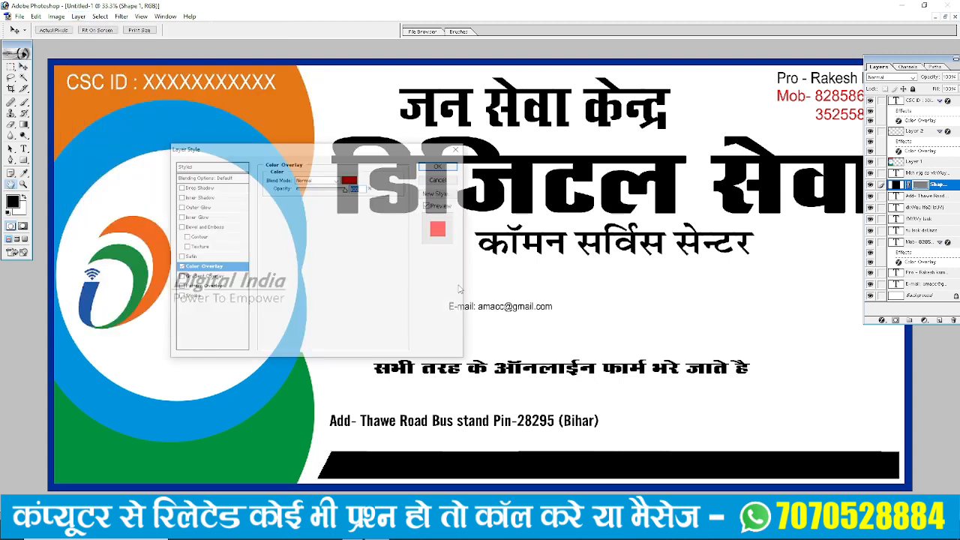
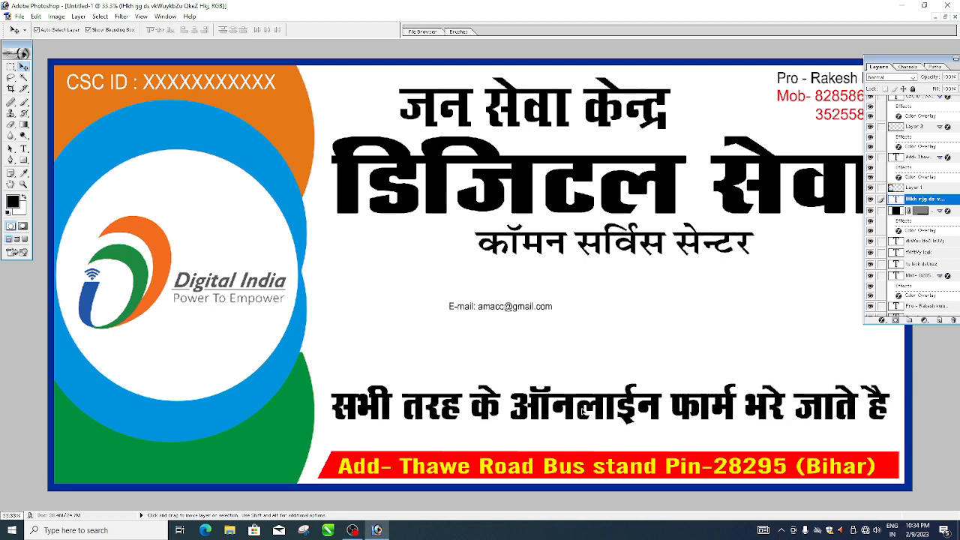
Step: Enlarge the small e-mail text to about three times its size, keeping its start point in place
{"action": "left_click", "coordinate": [512, 309]}
{"action": "left_click", "coordinate": [510, 308]}
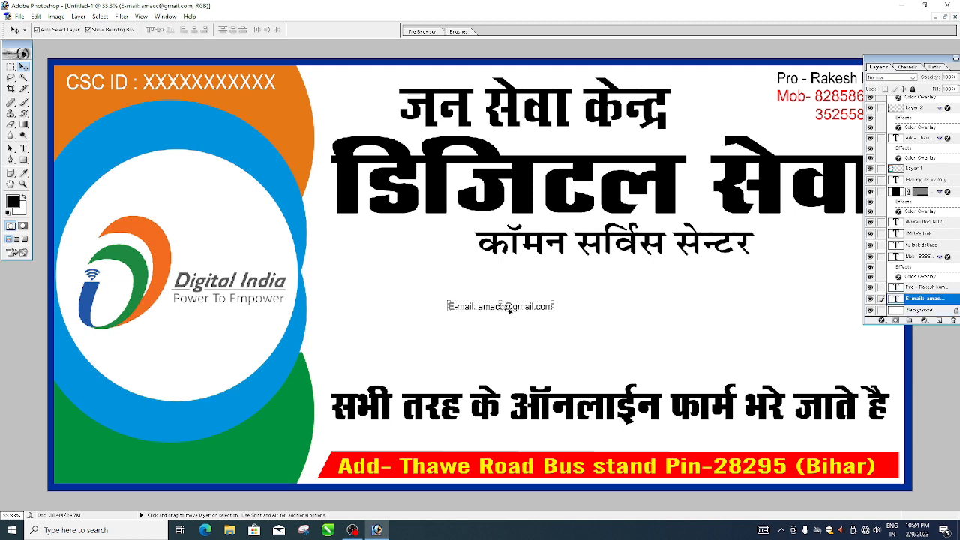
{"action": "key", "text": "ctrl+t"}
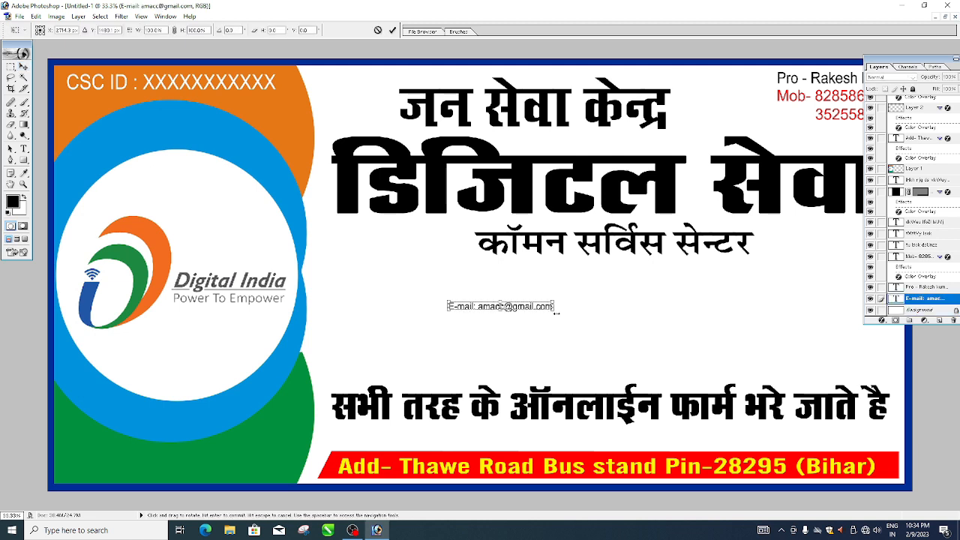
{"action": "left_click_drag", "start_coordinate": [553, 311], "coordinate": [757, 337]}
{"action": "key", "text": "Return"}
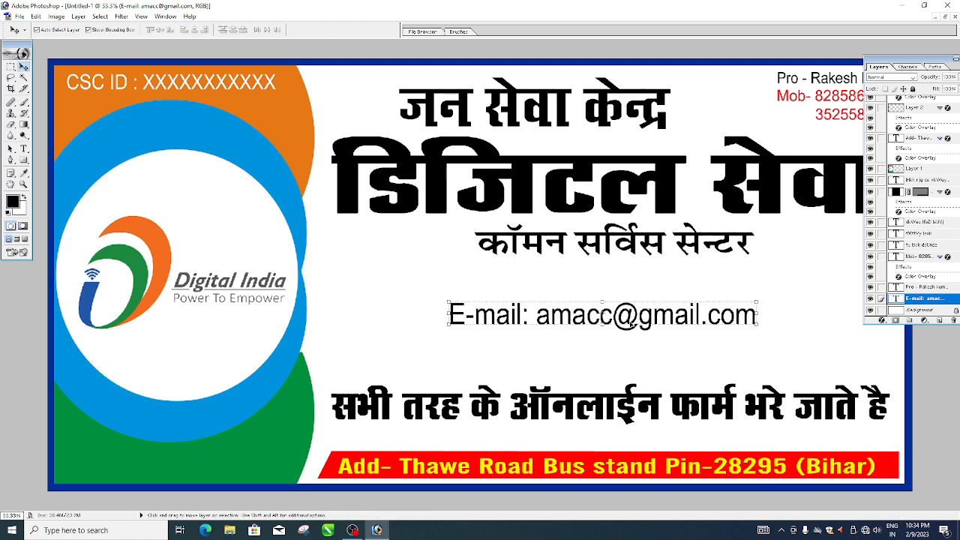
Step: Move the e-mail text between the ऑनलाईन फार्म line and the red bar and scale it to about 81% to fit
{"action": "left_click_drag", "start_coordinate": [603, 318], "coordinate": [624, 436]}
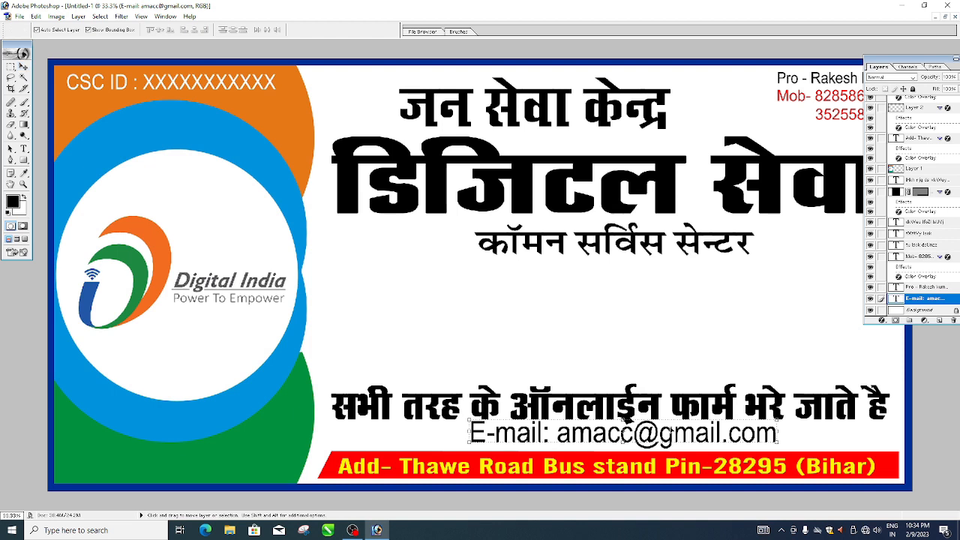
{"action": "key", "text": "ctrl+t"}
{"action": "left_click_drag", "start_coordinate": [777, 441], "coordinate": [718, 431]}
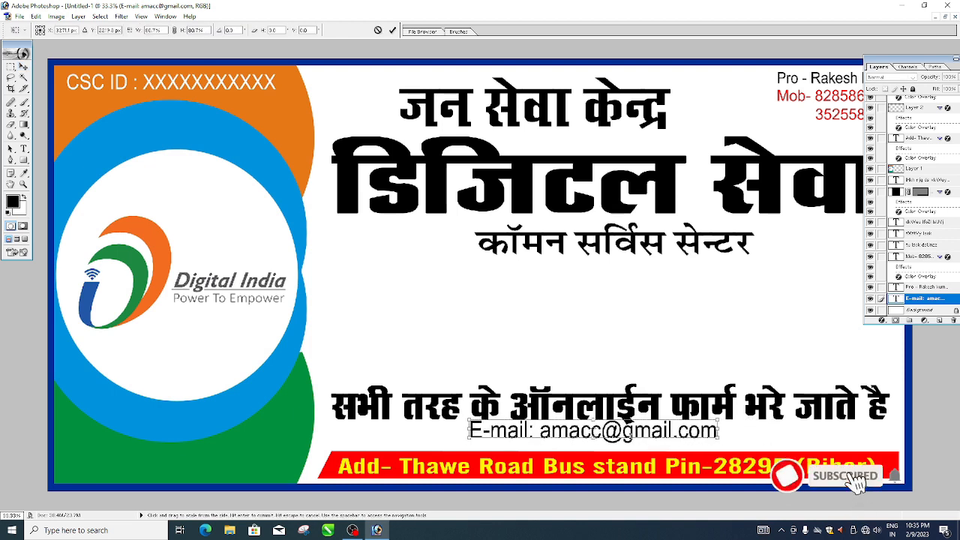
{"action": "key", "text": "Return"}
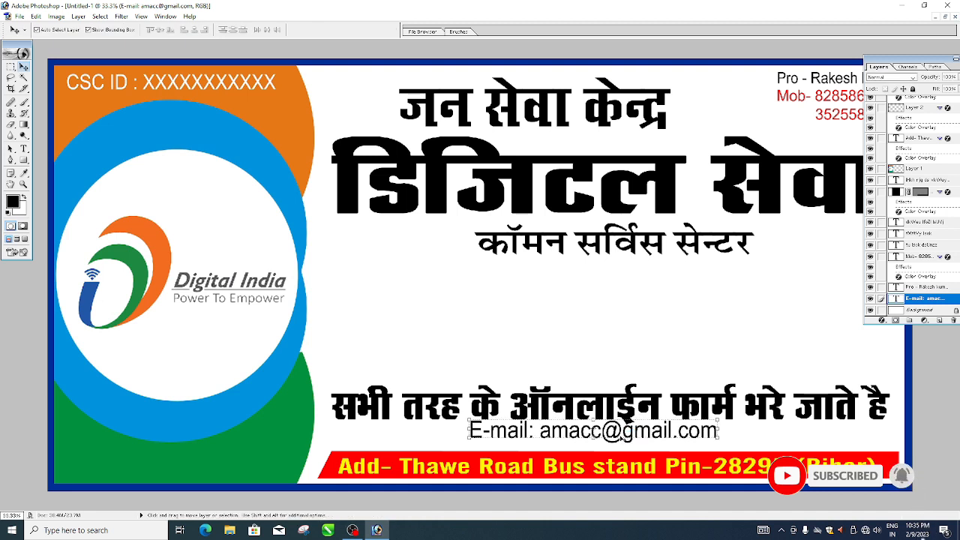
{"action": "left_click_drag", "start_coordinate": [618, 438], "coordinate": [623, 442]}
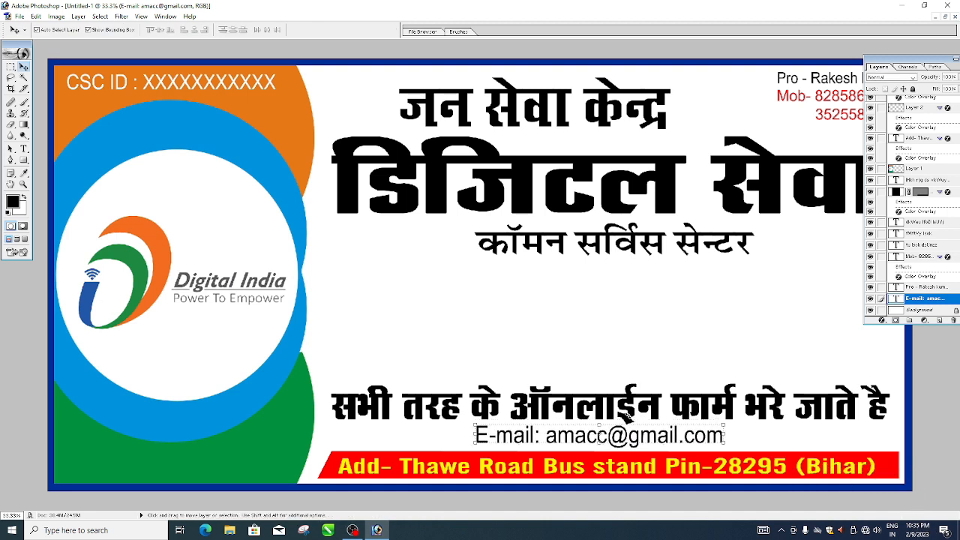
{"action": "key", "text": "ctrl+t"}
{"action": "key", "text": "Return"}
Step: Apply a dark navy blue Color Overlay to the सभी तरह के ऑनलाईन फार्म भरे जाते है text
{"action": "left_click", "coordinate": [632, 397]}
{"action": "left_click", "coordinate": [77, 16]}
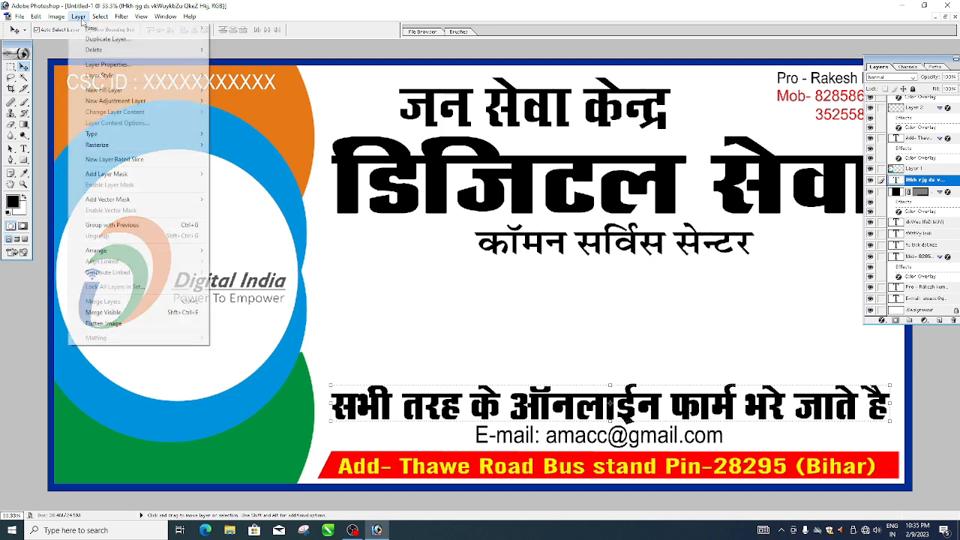
{"action": "mouse_move", "coordinate": [112, 77]}
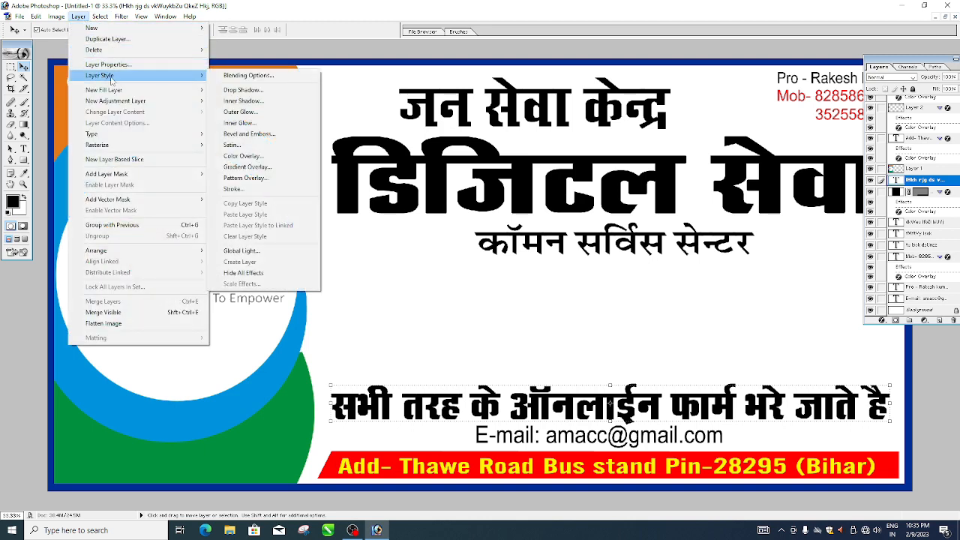
{"action": "left_click", "coordinate": [242, 157]}
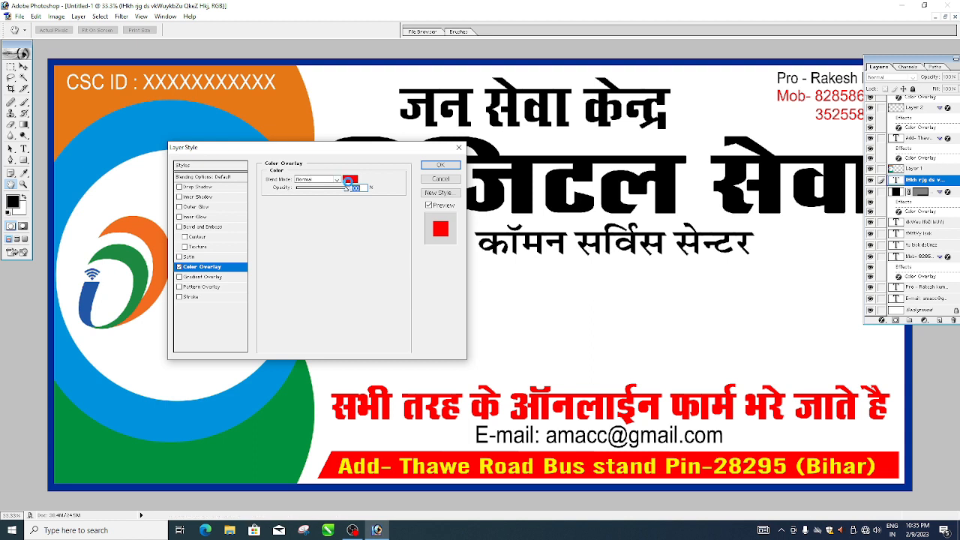
{"action": "left_click", "coordinate": [349, 181]}
{"action": "left_click", "coordinate": [502, 249]}
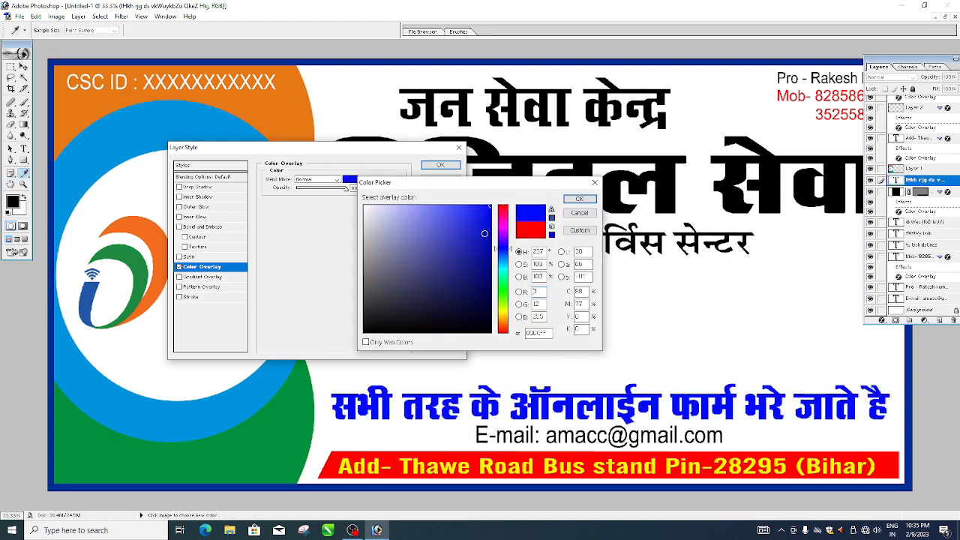
{"action": "left_click_drag", "start_coordinate": [488, 247], "coordinate": [499, 279]}
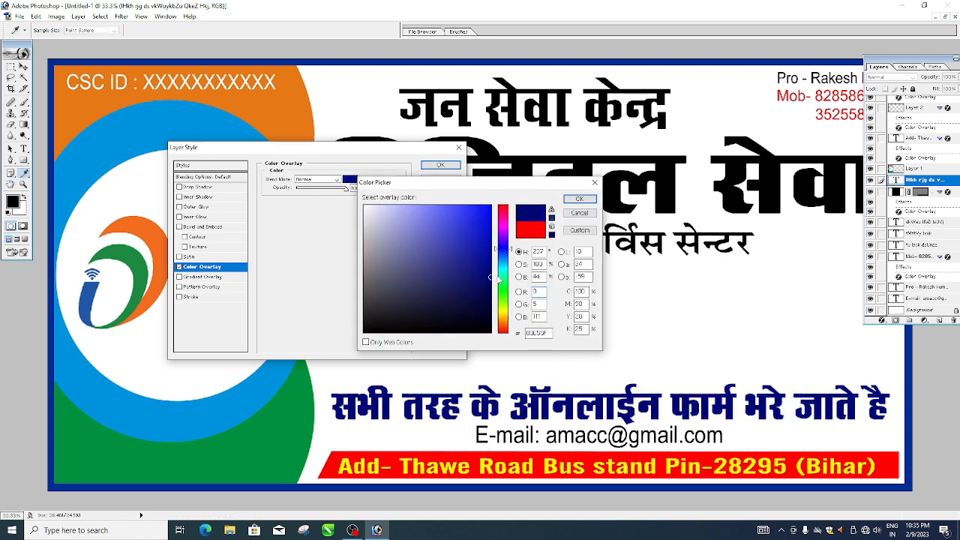
{"action": "left_click", "coordinate": [579, 199]}
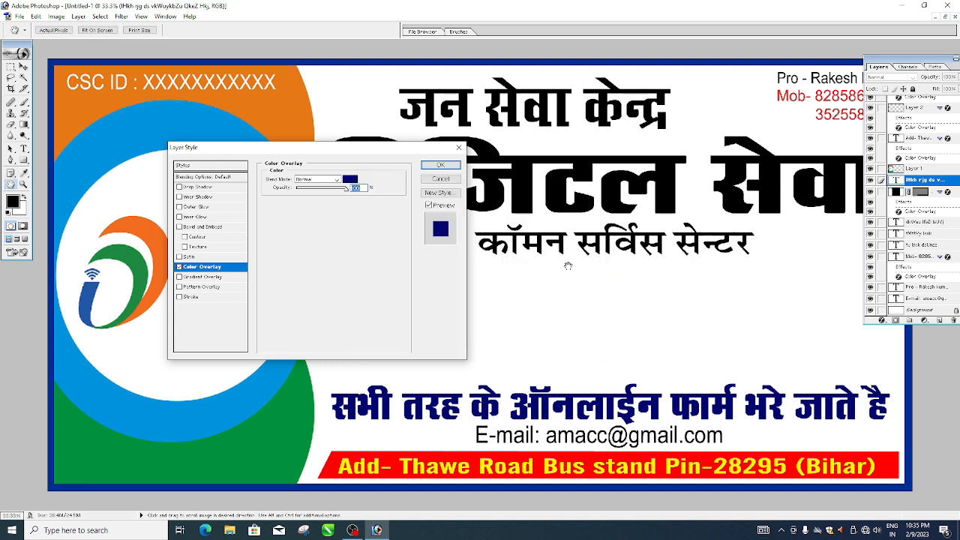
{"action": "left_click", "coordinate": [441, 165]}
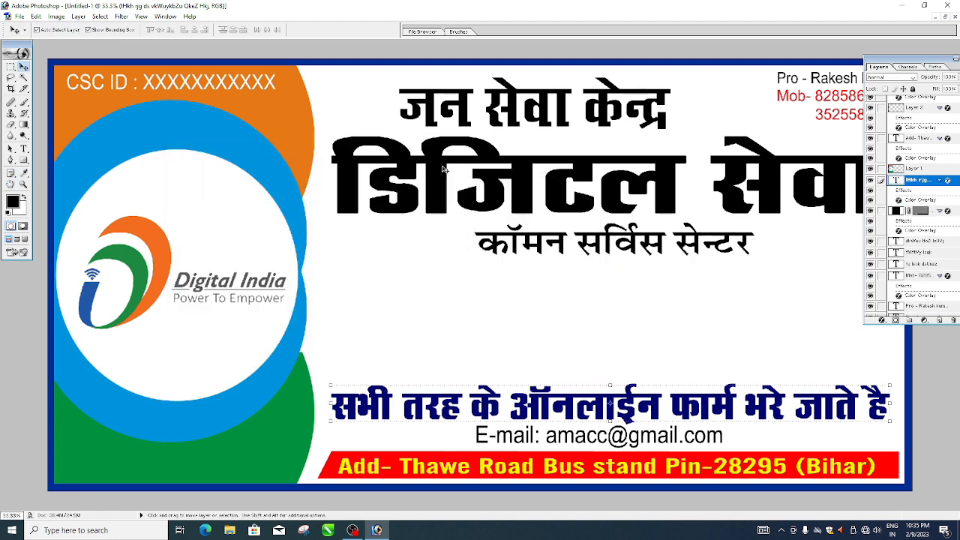
Step: Apply a red Color Overlay to the जन सेवा केन्द्र heading
{"action": "left_click", "coordinate": [512, 119]}
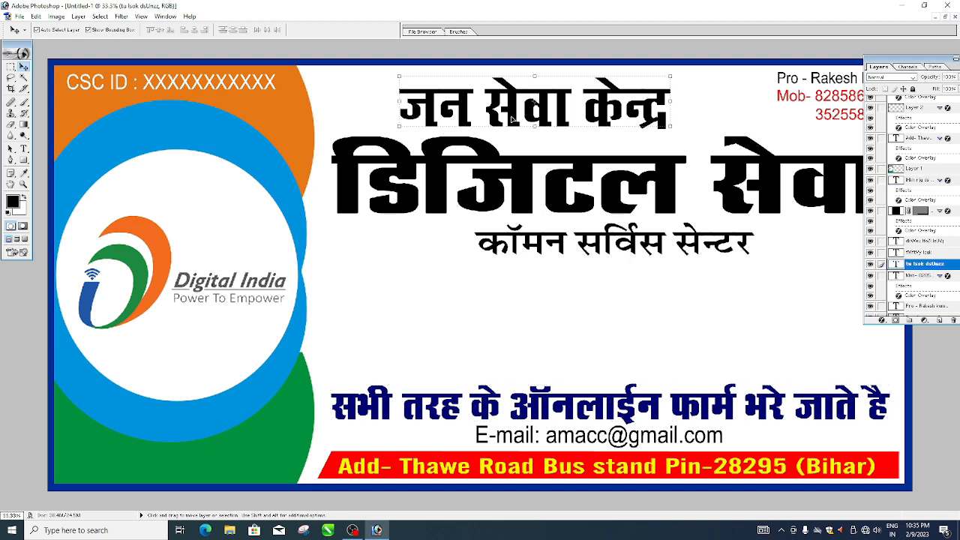
{"action": "left_click", "coordinate": [79, 16]}
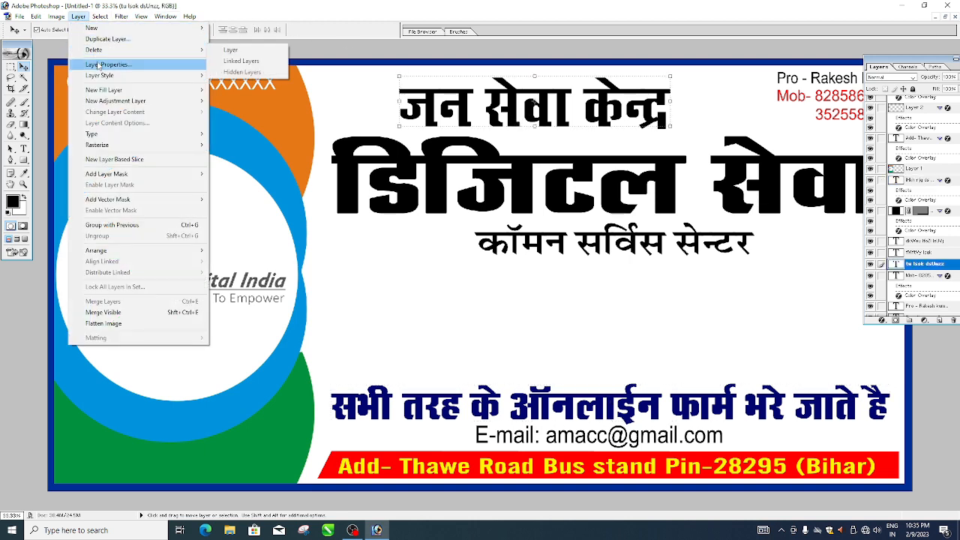
{"action": "mouse_move", "coordinate": [124, 79]}
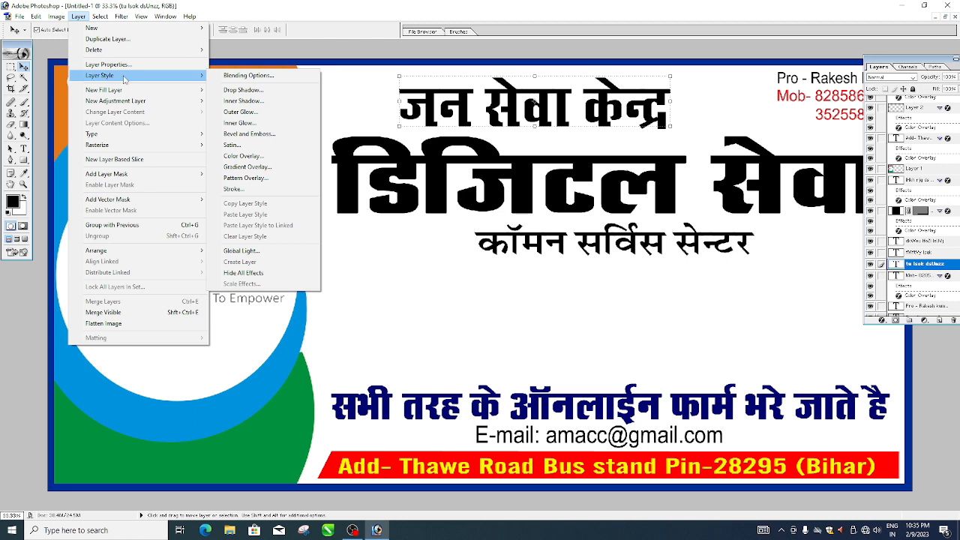
{"action": "left_click", "coordinate": [316, 154]}
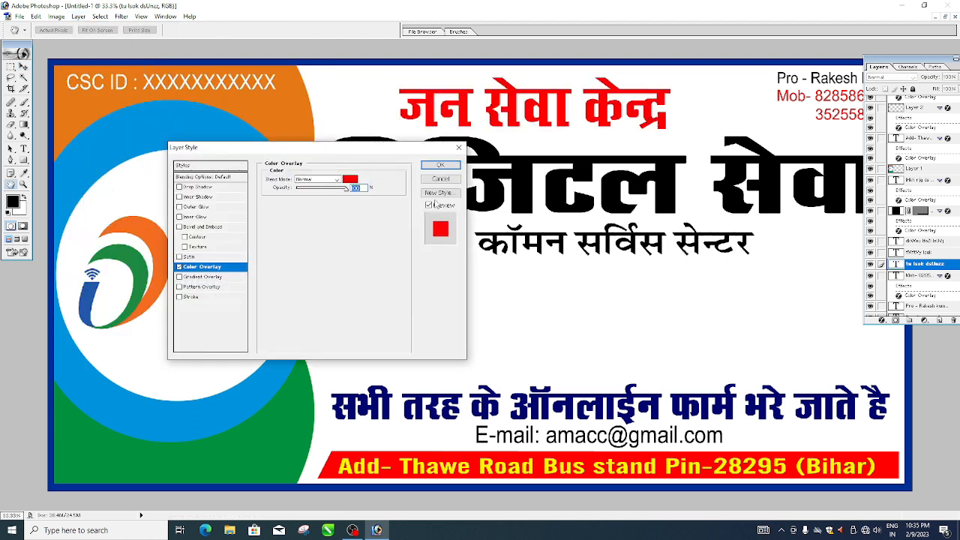
{"action": "left_click", "coordinate": [440, 165]}
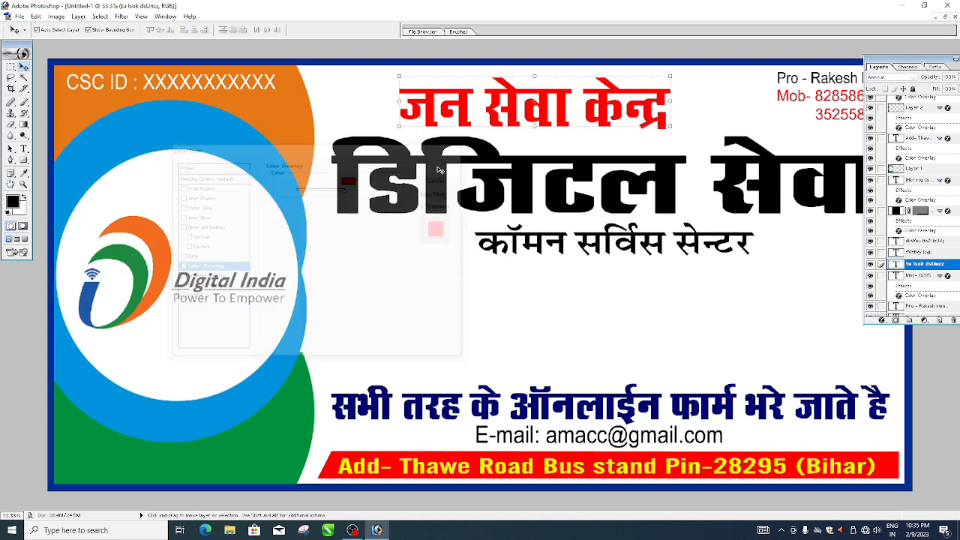
Step: Give the डिजिटल सेवा text a dark navy blue Color Overlay
{"action": "left_click", "coordinate": [516, 180]}
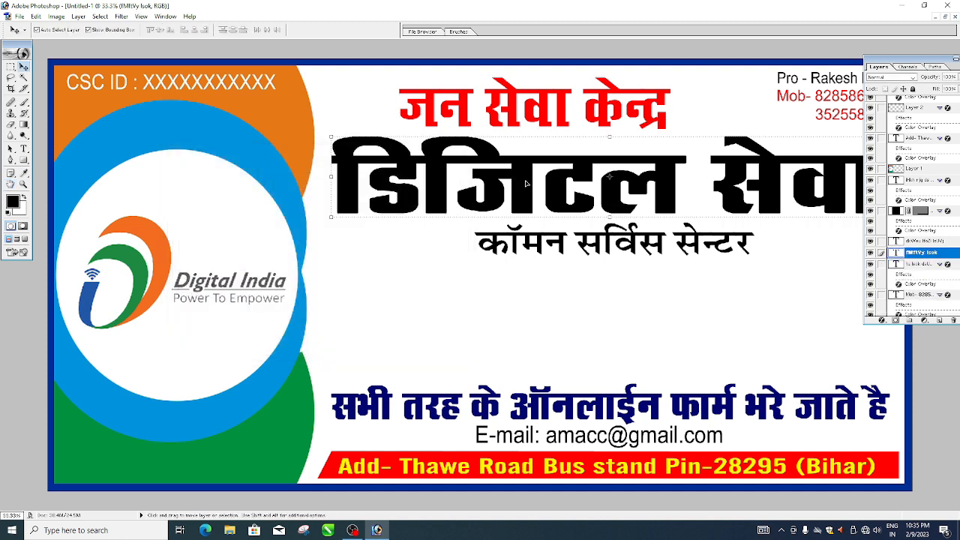
{"action": "left_click", "coordinate": [78, 16]}
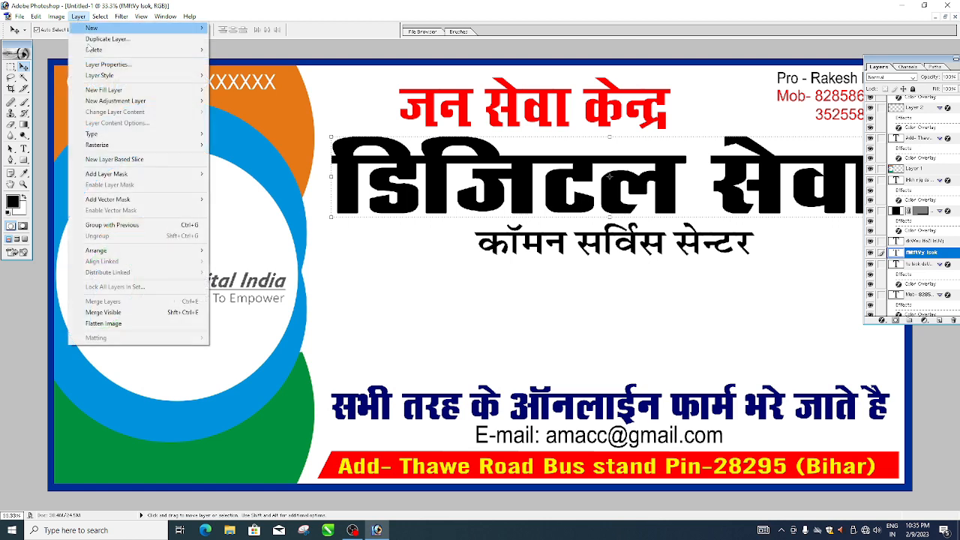
{"action": "mouse_move", "coordinate": [113, 75]}
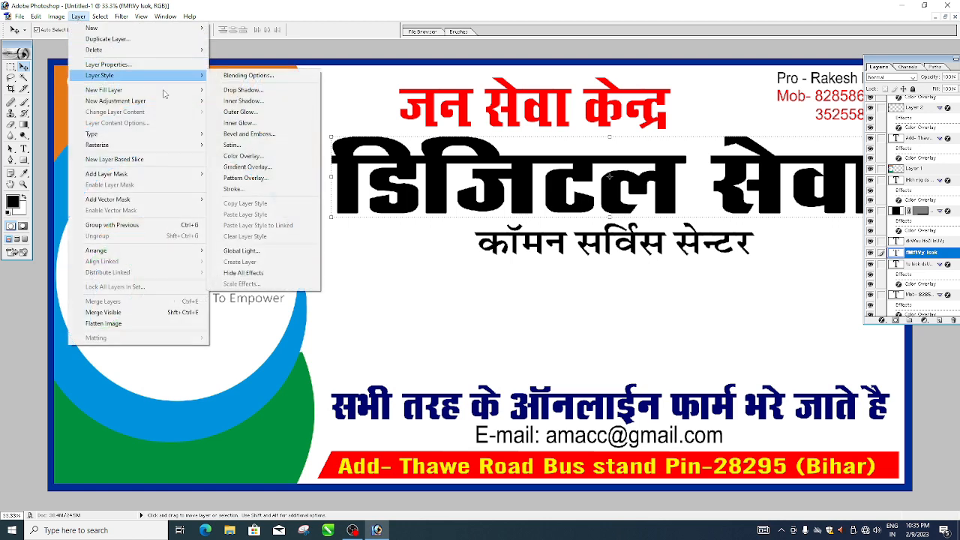
{"action": "left_click", "coordinate": [247, 155]}
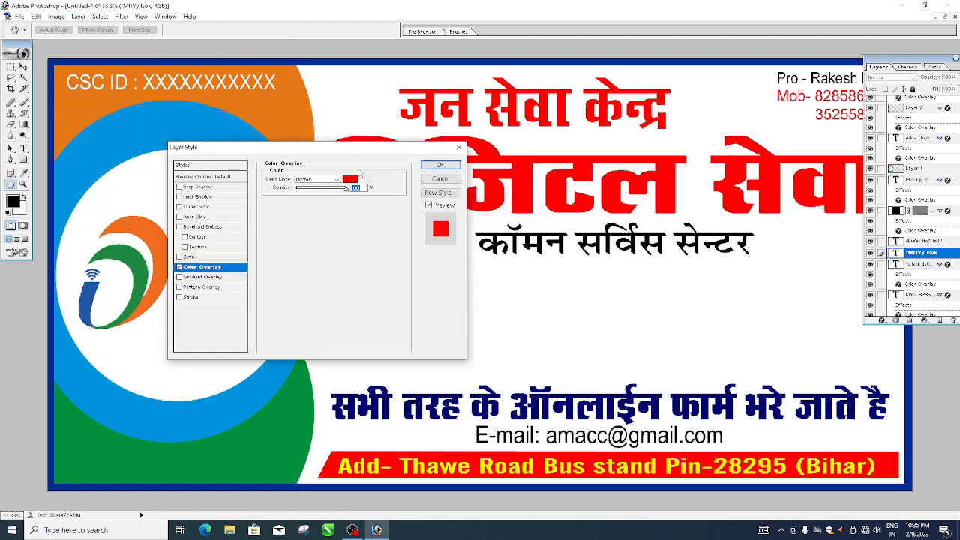
{"action": "left_click_drag", "start_coordinate": [357, 156], "coordinate": [294, 222]}
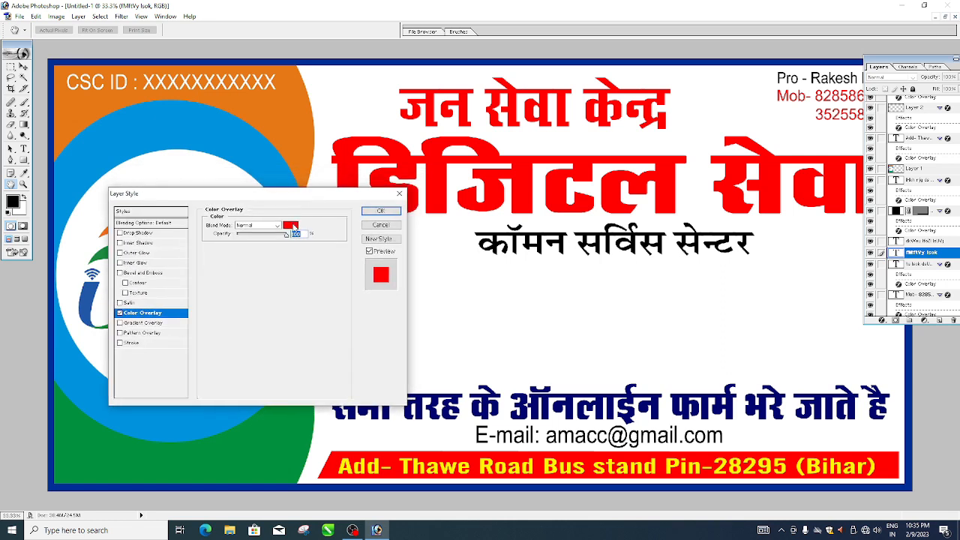
{"action": "left_click", "coordinate": [290, 225]}
{"action": "left_click", "coordinate": [502, 249]}
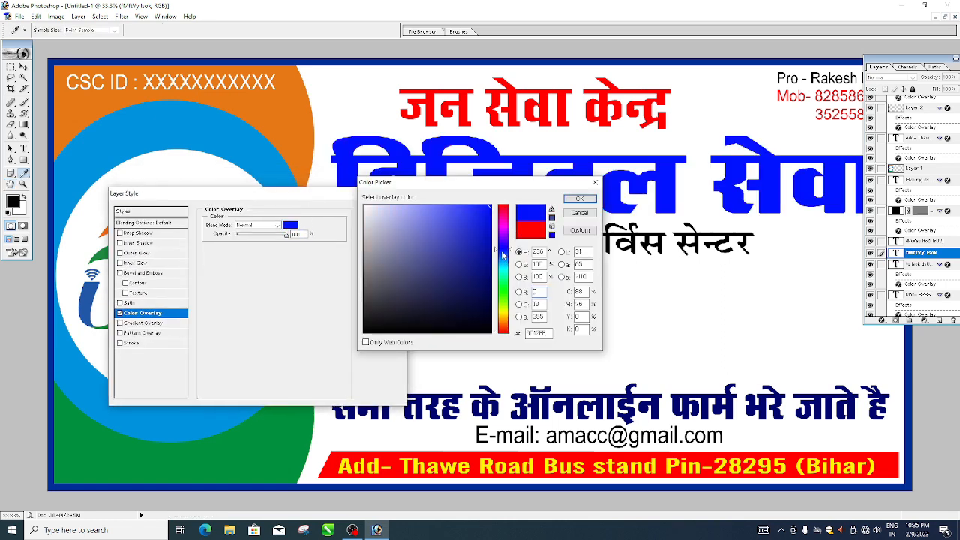
{"action": "left_click", "coordinate": [475, 243]}
{"action": "mouse_move", "coordinate": [476, 243]}
{"action": "left_mouse_down"}
{"action": "mouse_move", "coordinate": [491, 285]}
{"action": "mouse_move", "coordinate": [491, 275]}
{"action": "left_mouse_up"}
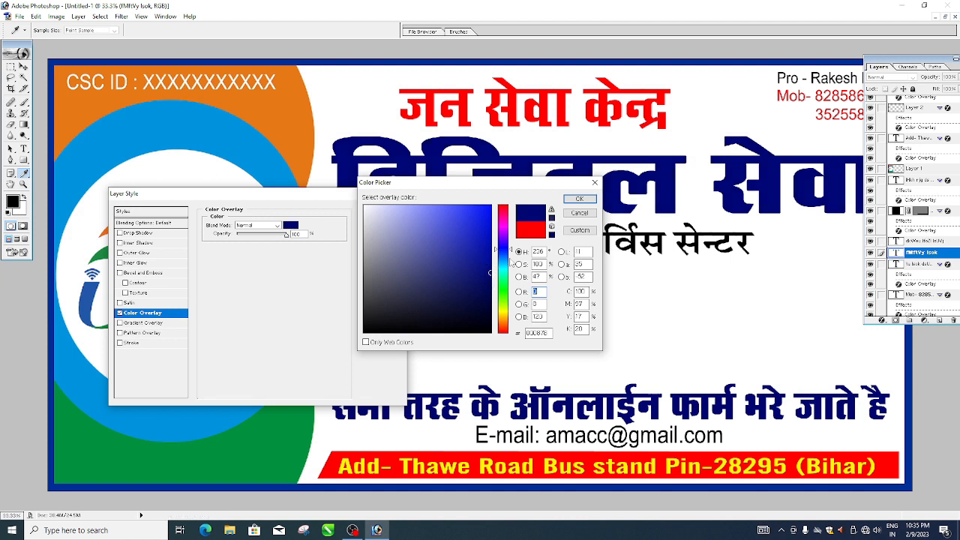
{"action": "left_click", "coordinate": [576, 200]}
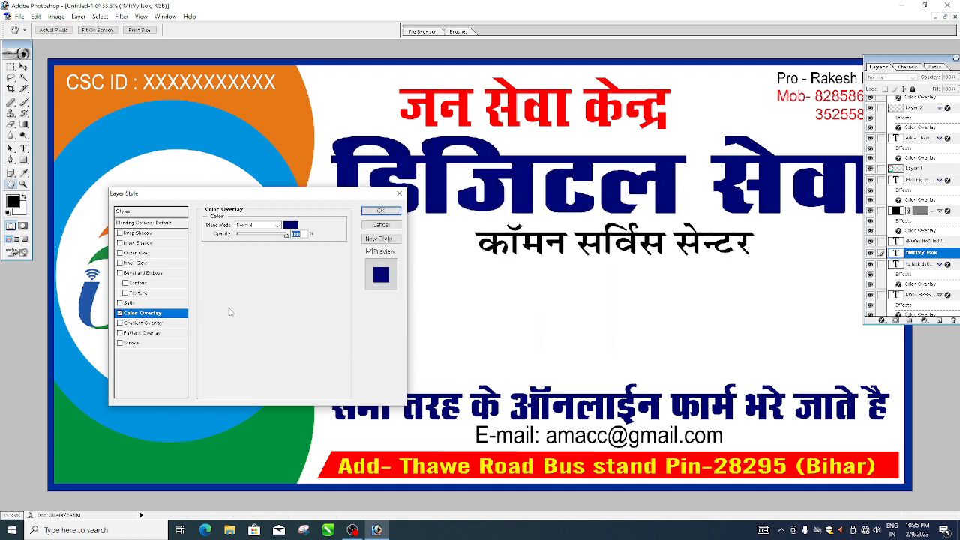
Step: Add a white outside Stroke to the डिजिटल सेवा text and thicken it slightly
{"action": "left_click", "coordinate": [129, 343]}
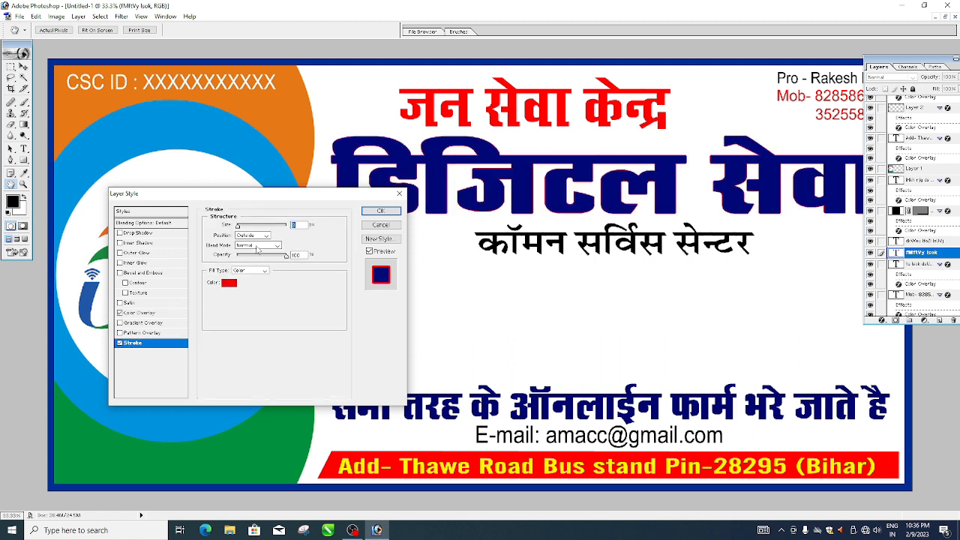
{"action": "left_click_drag", "start_coordinate": [237, 226], "coordinate": [242, 227]}
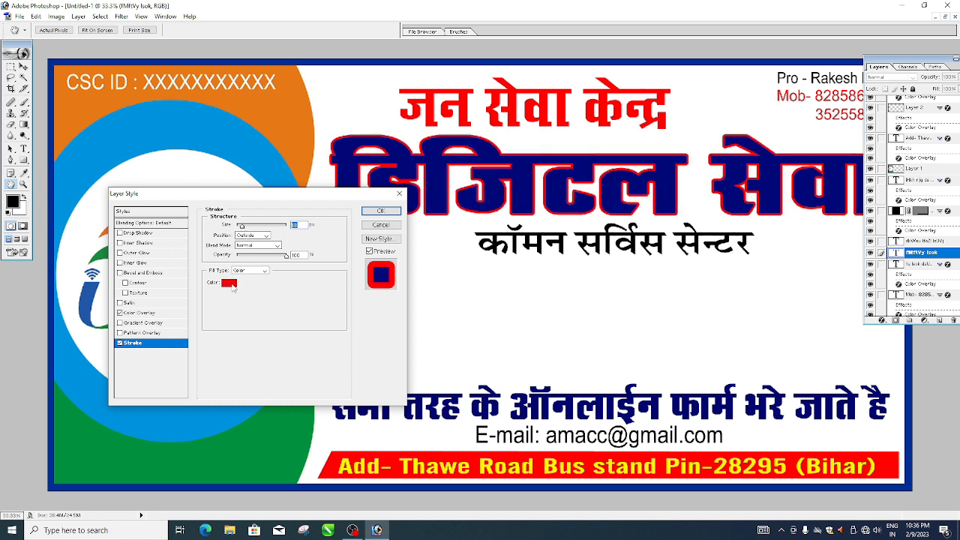
{"action": "left_click", "coordinate": [229, 283]}
{"action": "left_click", "coordinate": [366, 206]}
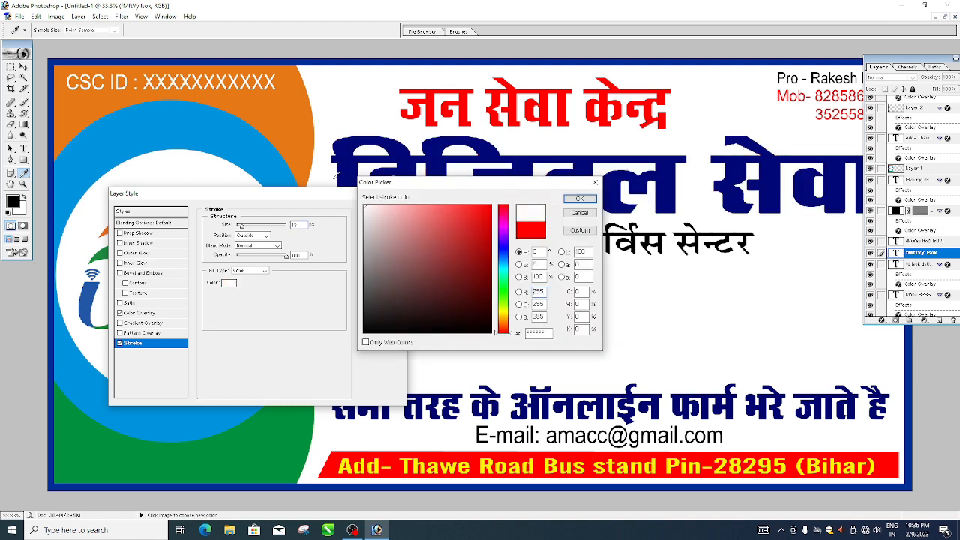
{"action": "left_click", "coordinate": [579, 201]}
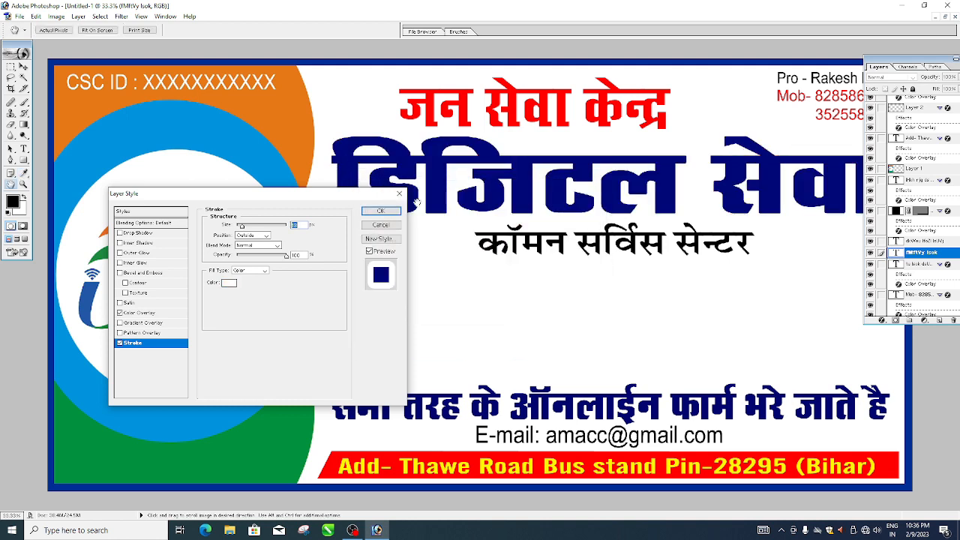
Step: Add a light grey Drop Shadow in Multiply mode to the डिजिटल सेवा text, offset well away from the letters
{"action": "left_click", "coordinate": [132, 235]}
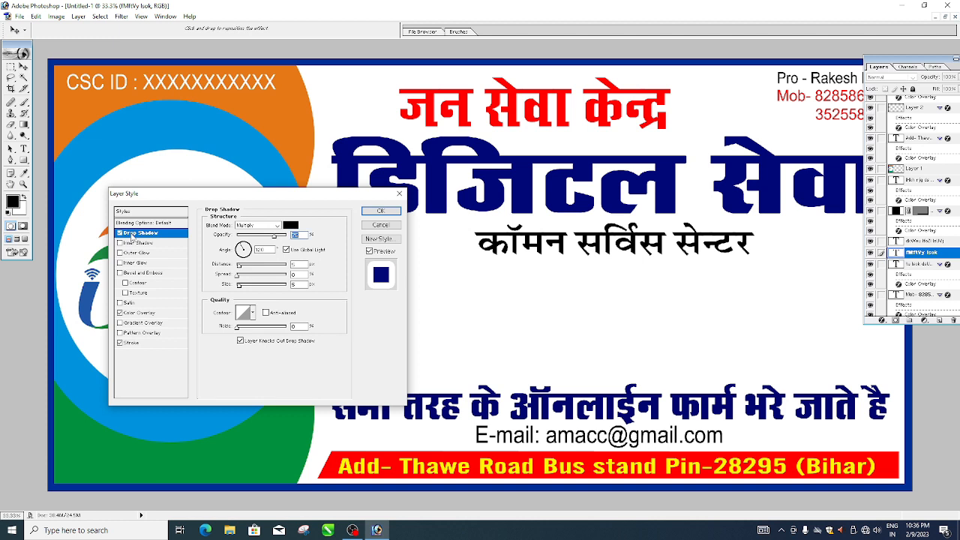
{"action": "left_click_drag", "start_coordinate": [241, 268], "coordinate": [255, 266]}
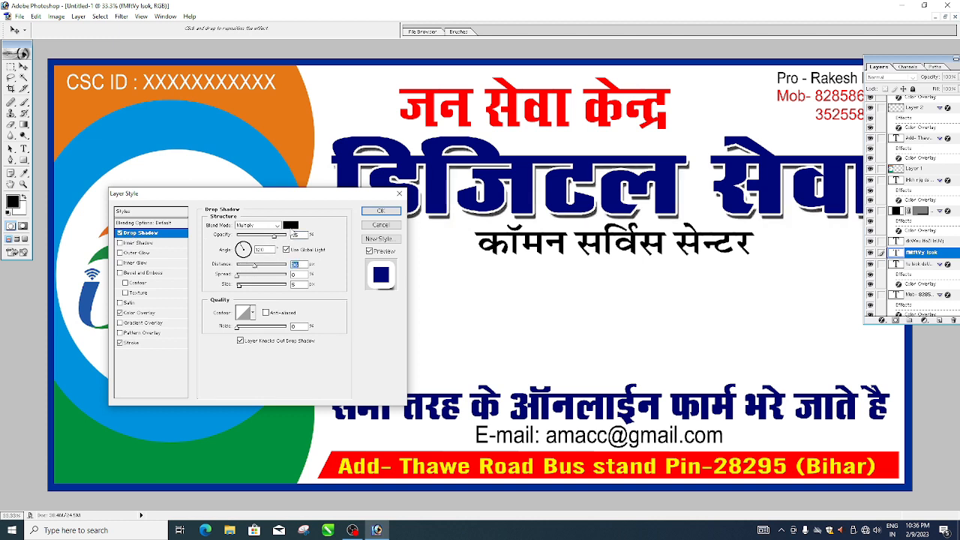
{"action": "left_click", "coordinate": [291, 225]}
{"action": "left_click", "coordinate": [344, 244]}
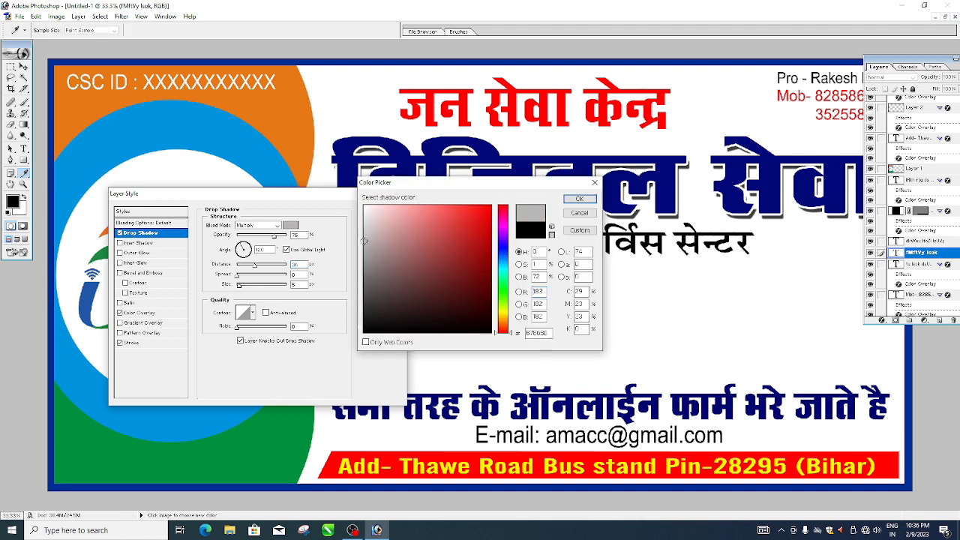
{"action": "left_click", "coordinate": [579, 199]}
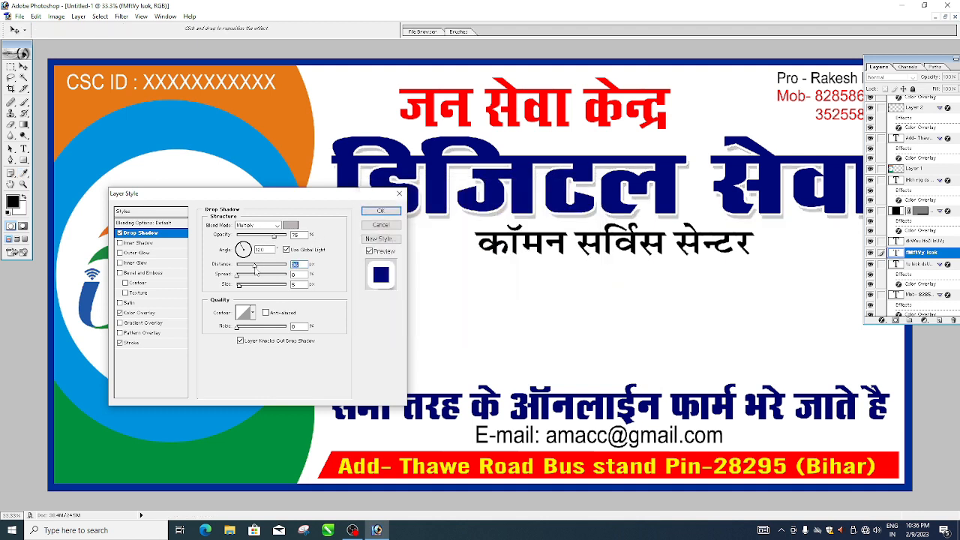
Step: Increase the डिजिटल सेवा shadow's distance and spread, set its angle to about 100°, and apply the layer style
{"action": "left_click_drag", "start_coordinate": [255, 269], "coordinate": [260, 270]}
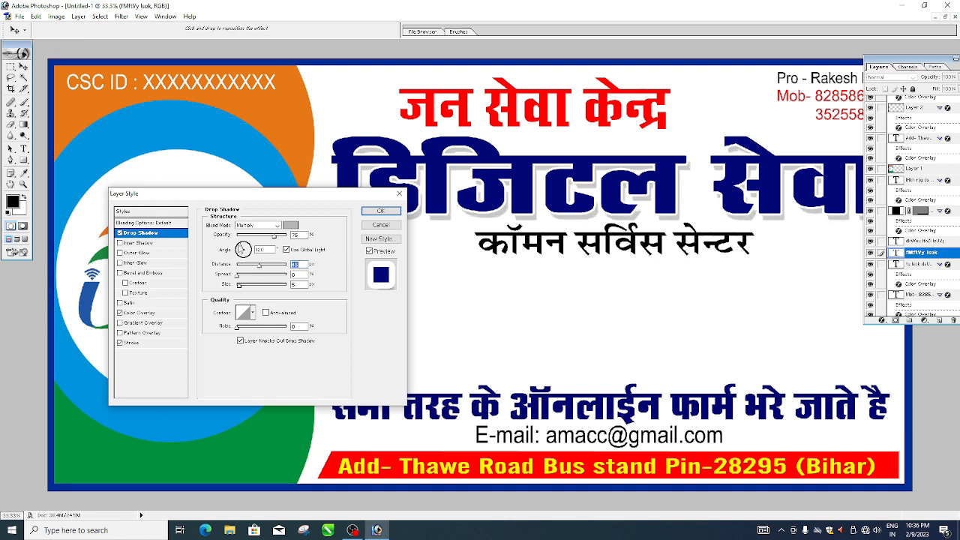
{"action": "left_click", "coordinate": [241, 249]}
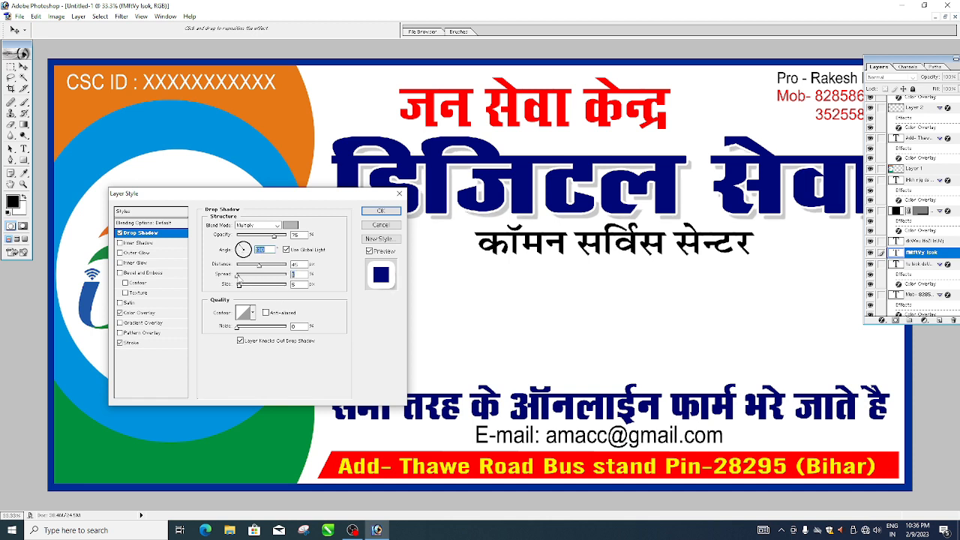
{"action": "left_click_drag", "start_coordinate": [237, 276], "coordinate": [261, 266]}
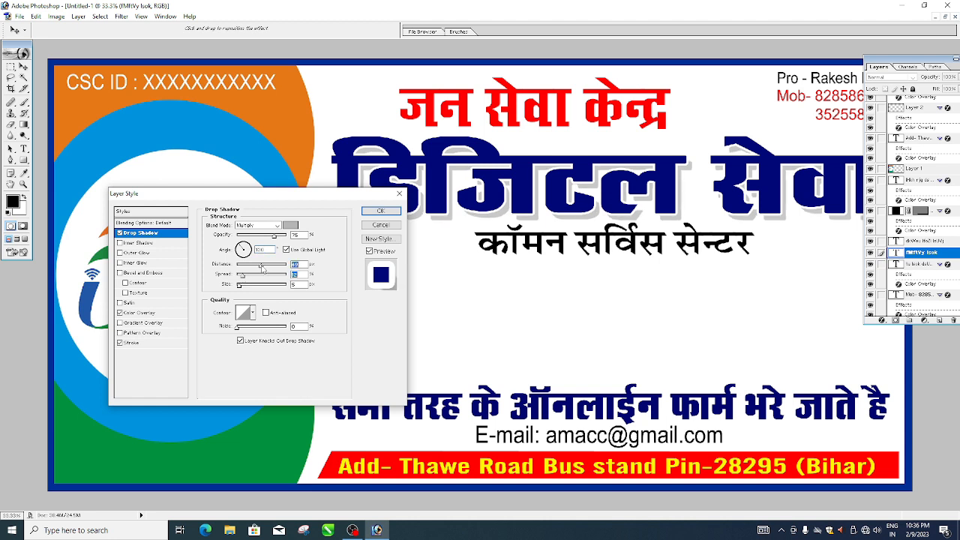
{"action": "left_click", "coordinate": [380, 213]}
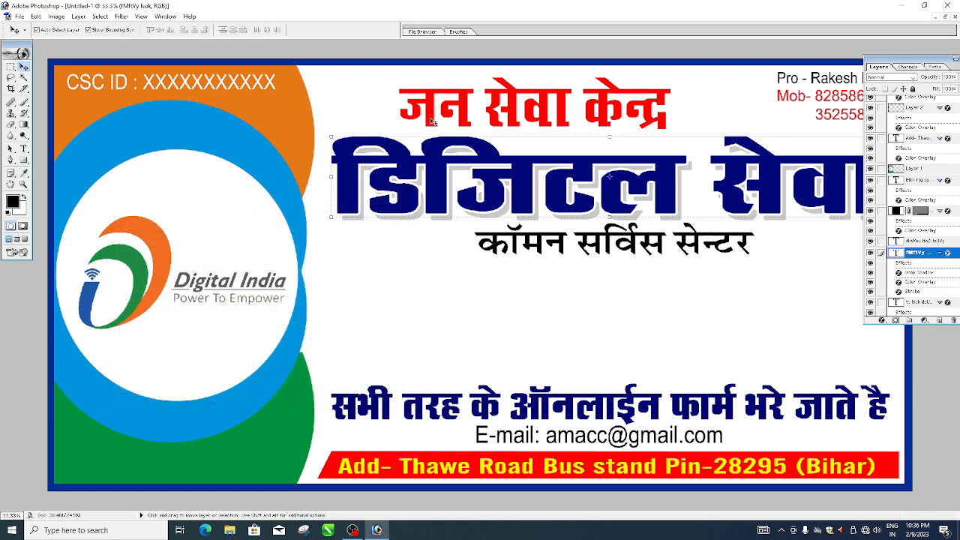
Step: Add a white 6 px outside Stroke to the जन सेवा केन्द्र heading
{"action": "left_click", "coordinate": [431, 120]}
{"action": "left_click", "coordinate": [78, 15]}
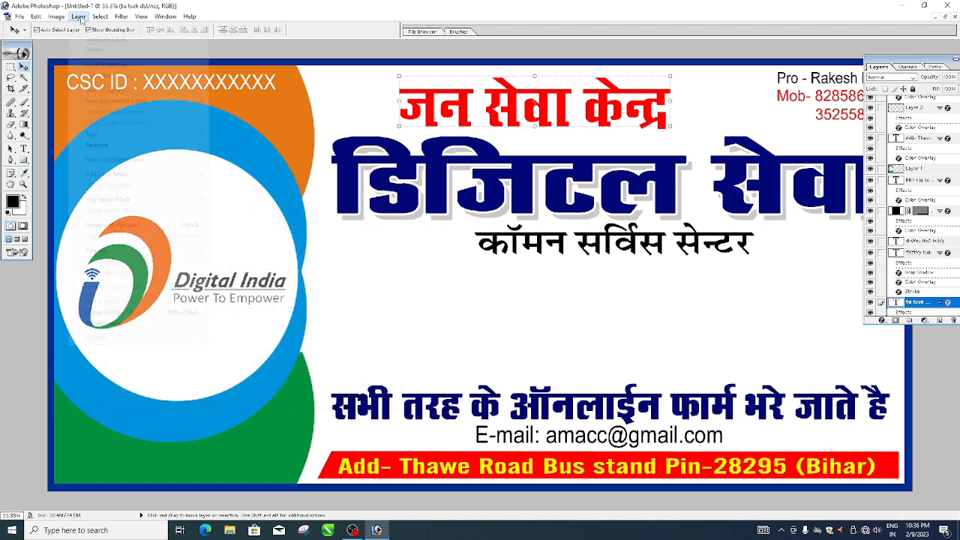
{"action": "mouse_move", "coordinate": [140, 80]}
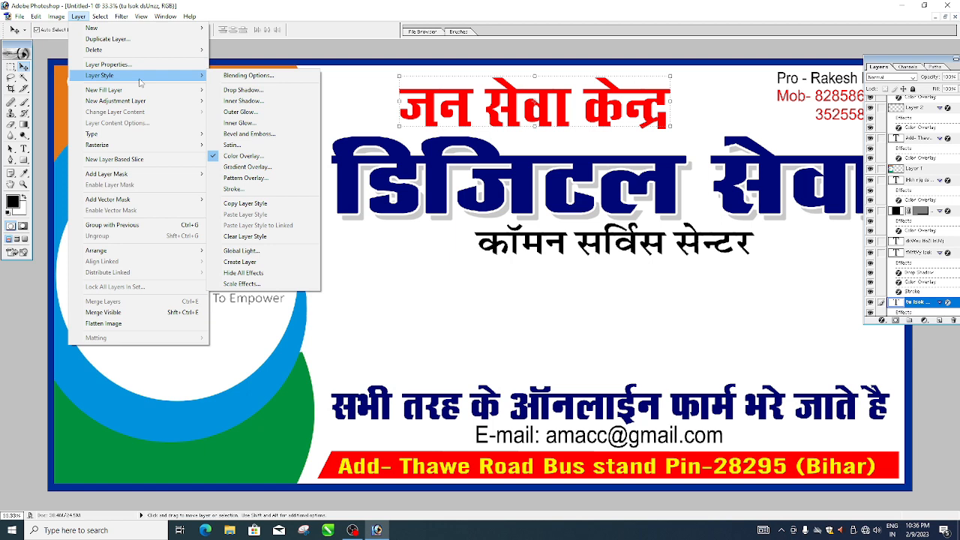
{"action": "left_click", "coordinate": [241, 156]}
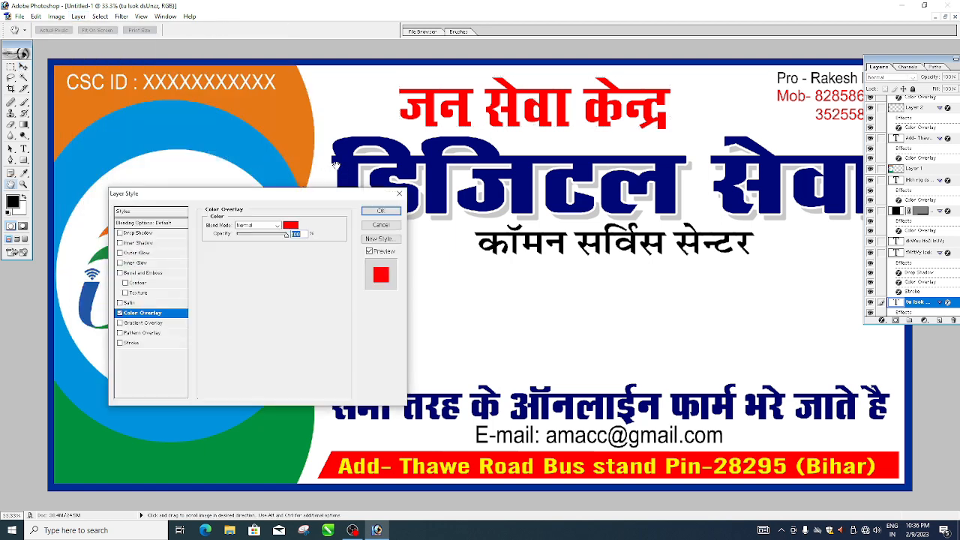
{"action": "left_click", "coordinate": [136, 346]}
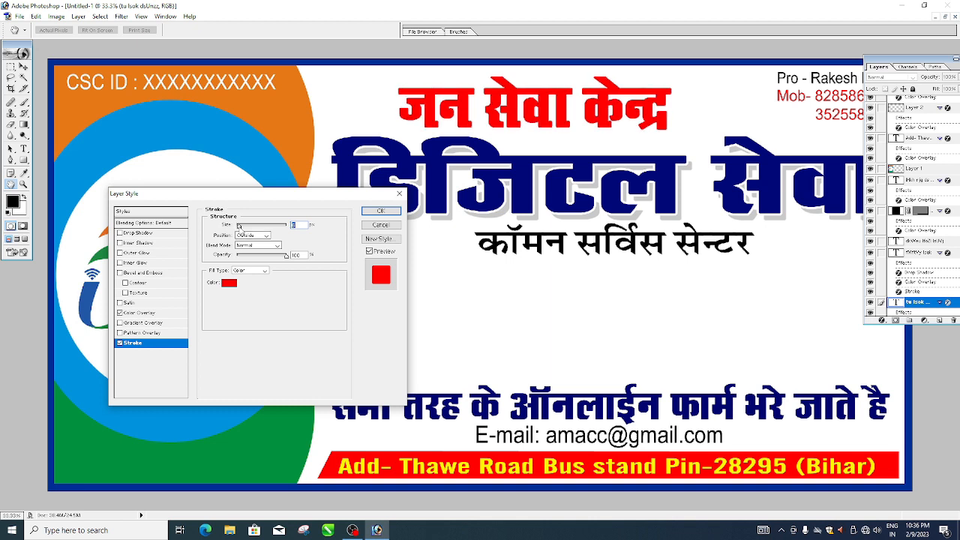
{"action": "type", "text": "6"}
{"action": "left_click", "coordinate": [228, 283]}
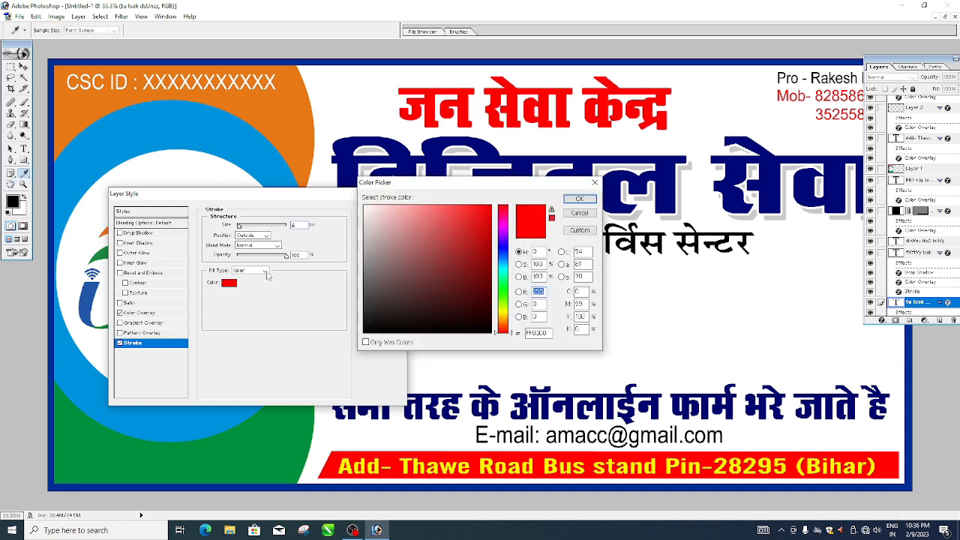
{"action": "left_click", "coordinate": [578, 199]}
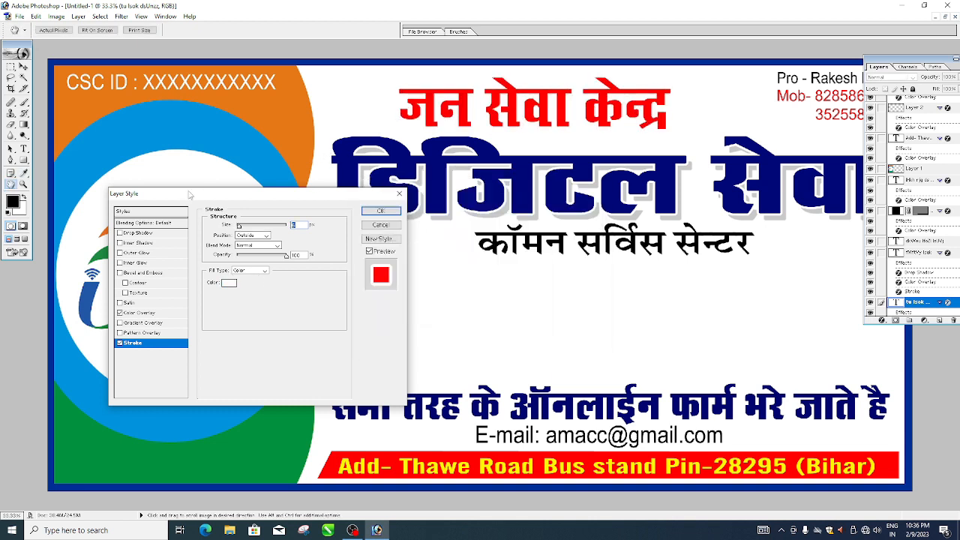
Step: Give the जन सेवा केन्द्र heading a light grey Drop Shadow with an increased distance and apply the layer style
{"action": "left_click", "coordinate": [137, 233]}
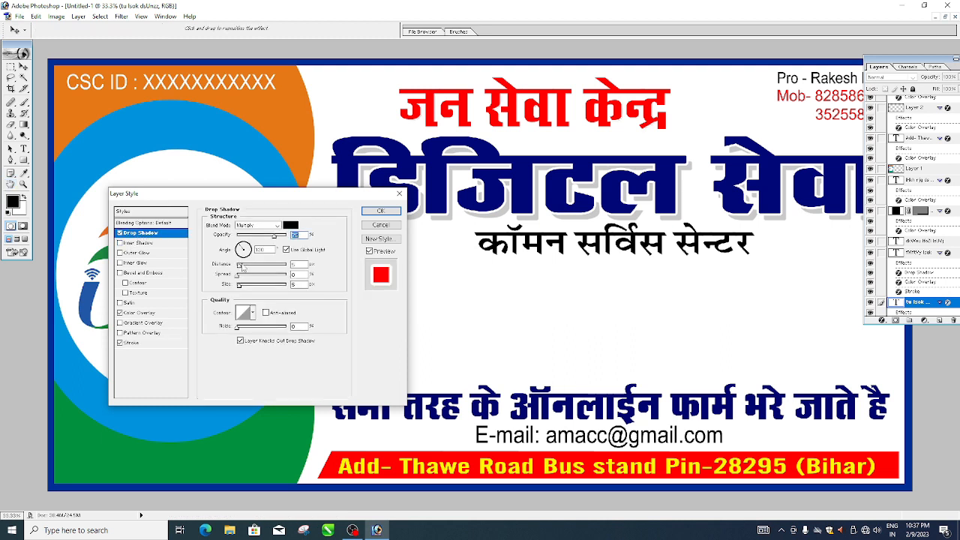
{"action": "left_click_drag", "start_coordinate": [240, 268], "coordinate": [247, 275]}
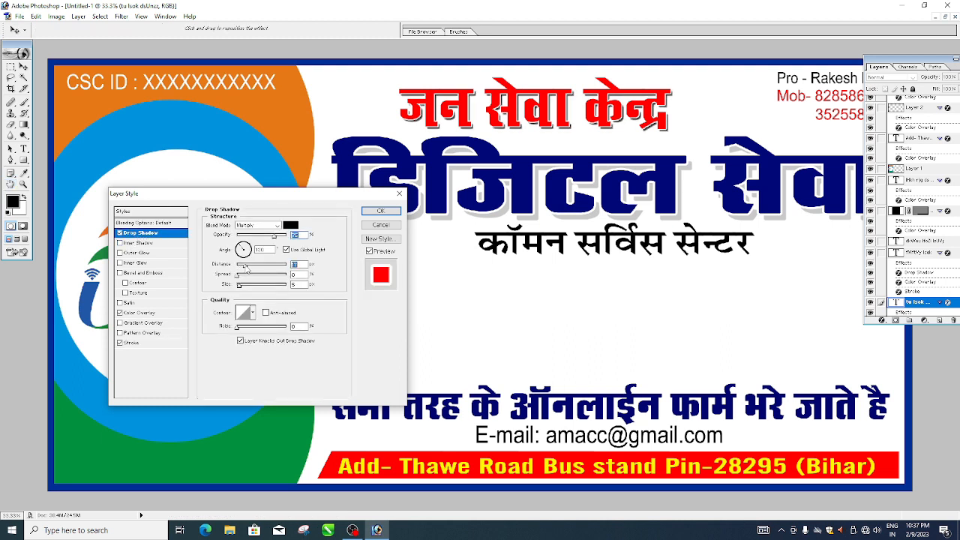
{"action": "left_click", "coordinate": [290, 225]}
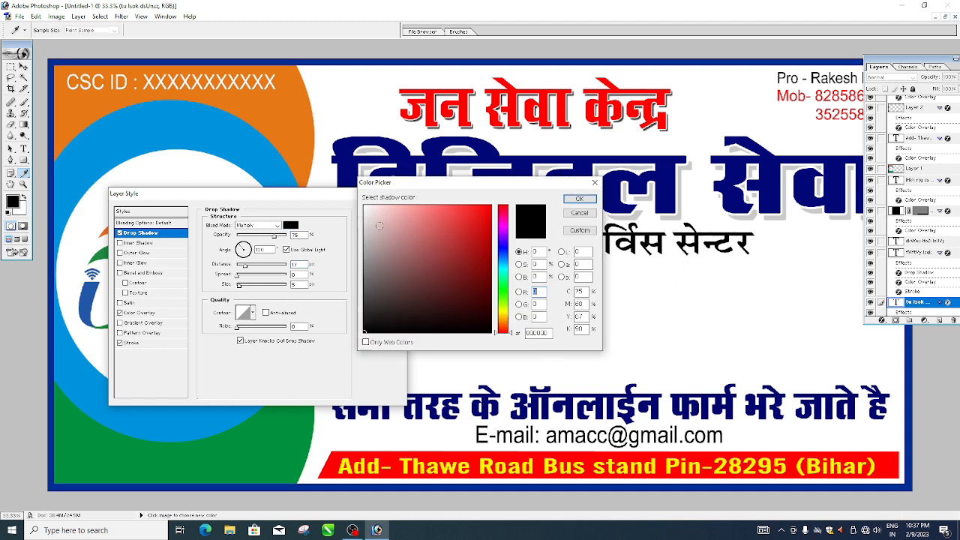
{"action": "left_click", "coordinate": [368, 228]}
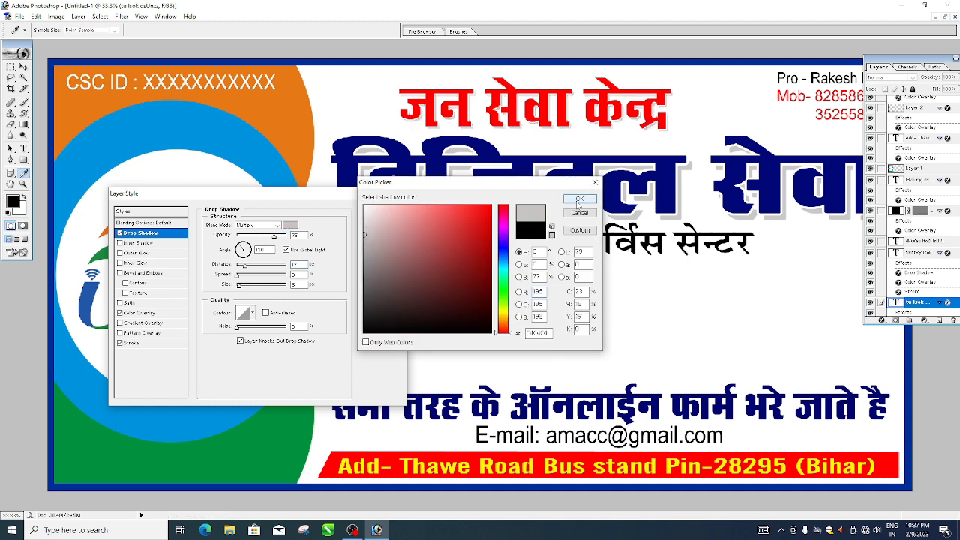
{"action": "left_click", "coordinate": [578, 198]}
{"action": "left_click_drag", "start_coordinate": [245, 268], "coordinate": [251, 268]}
{"action": "left_click", "coordinate": [381, 211]}
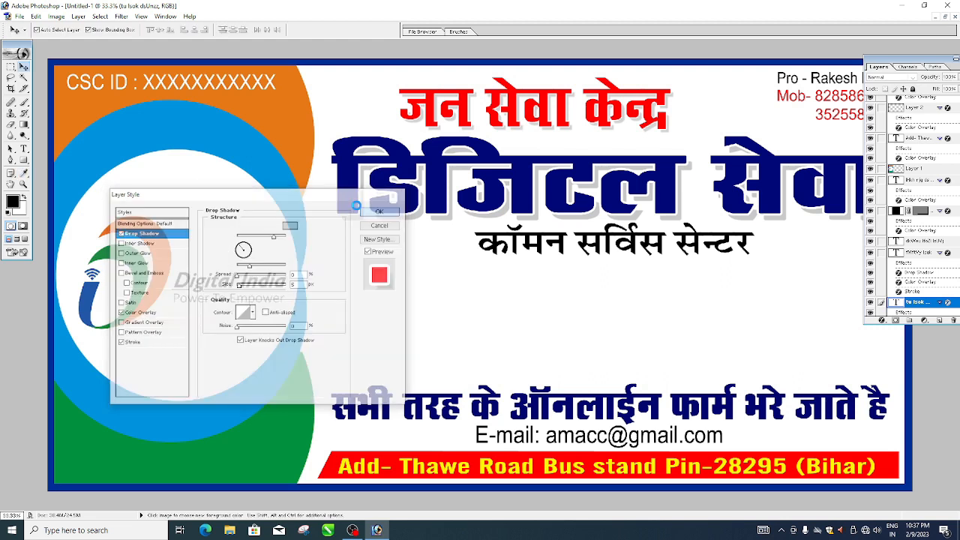
Step: Apply a dark teal Color Overlay to the कॉमन सर्विस सेन्टर text
{"action": "left_click", "coordinate": [516, 248]}
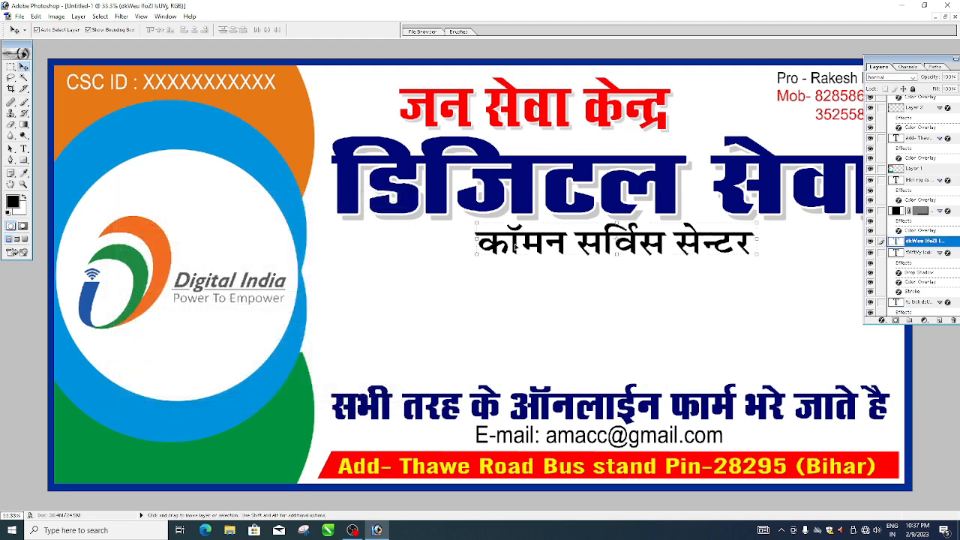
{"action": "left_click", "coordinate": [78, 15]}
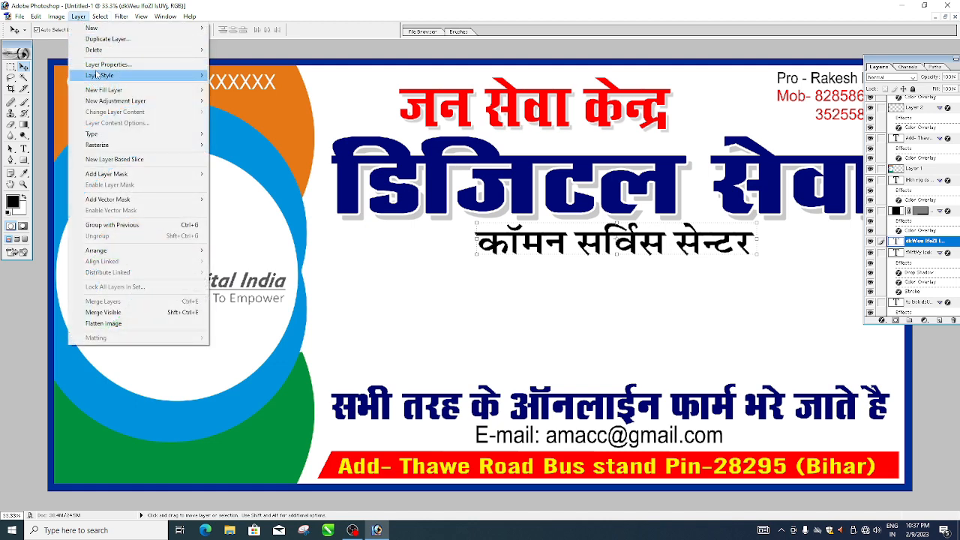
{"action": "mouse_move", "coordinate": [101, 77]}
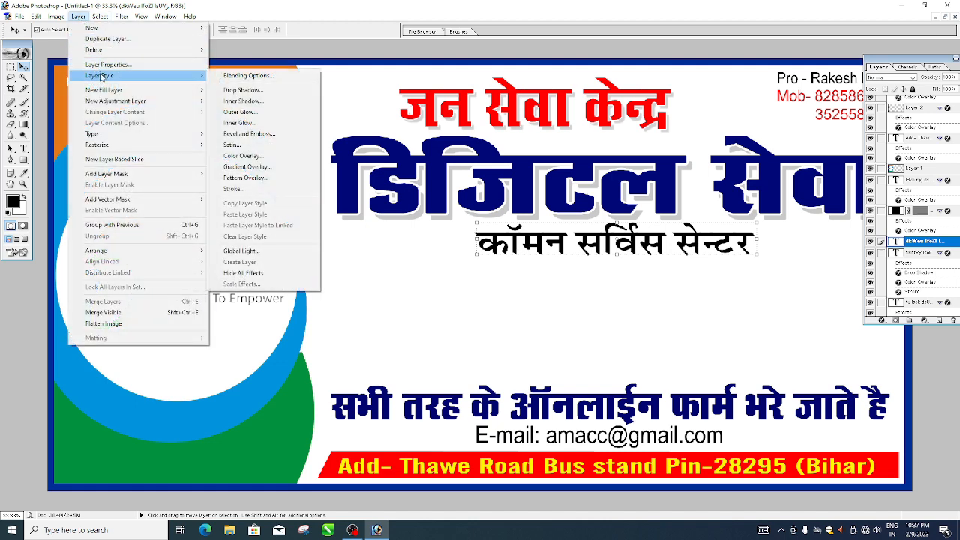
{"action": "left_click", "coordinate": [245, 156]}
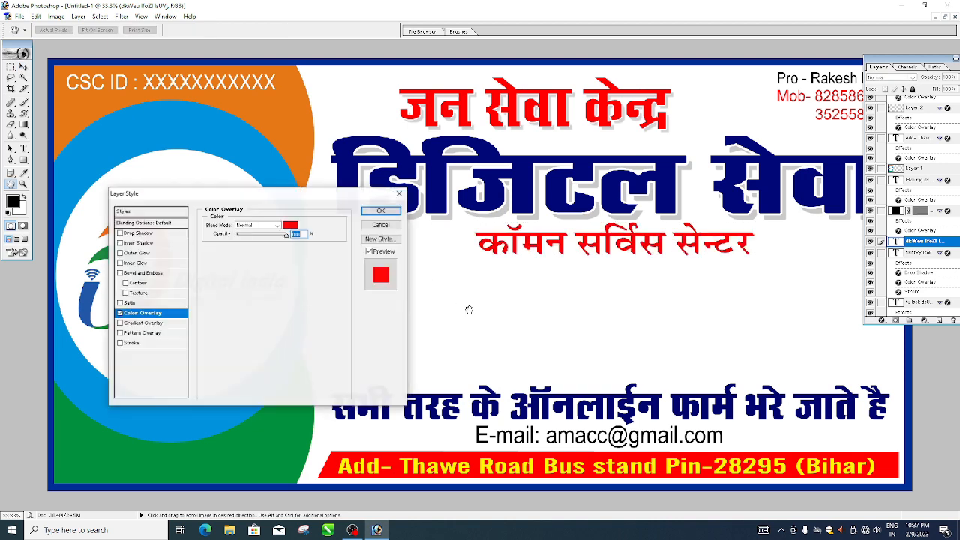
{"action": "left_click", "coordinate": [292, 227]}
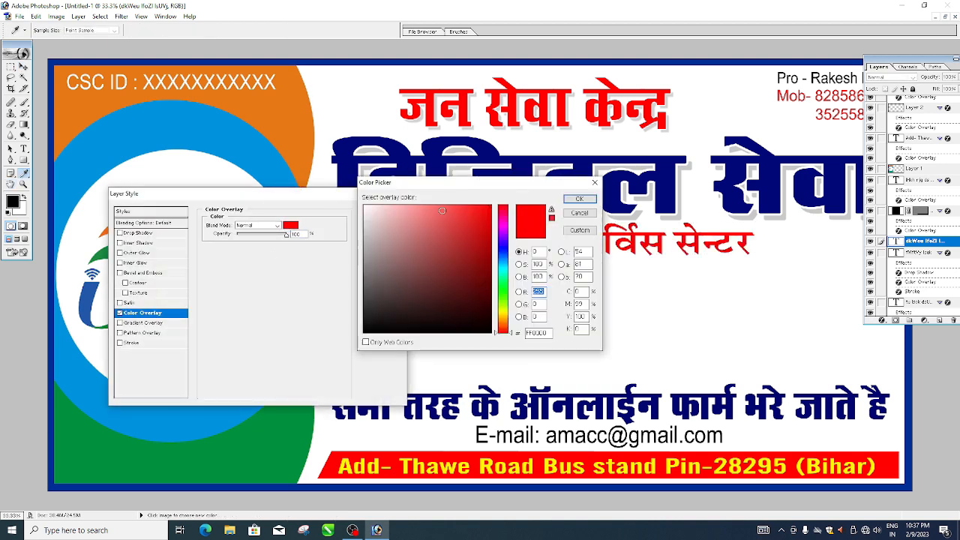
{"action": "left_click_drag", "start_coordinate": [455, 189], "coordinate": [244, 250]}
{"action": "left_click", "coordinate": [286, 329]}
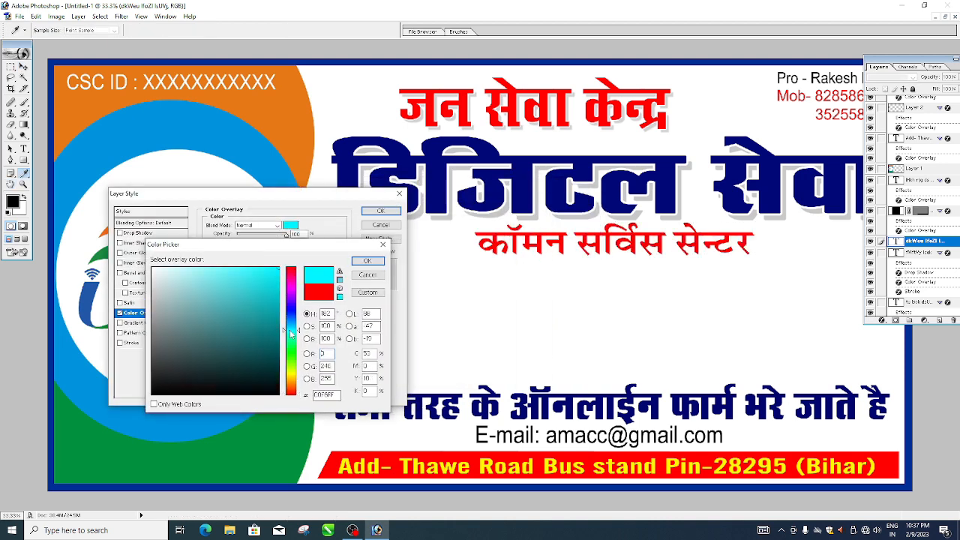
{"action": "left_click", "coordinate": [259, 334]}
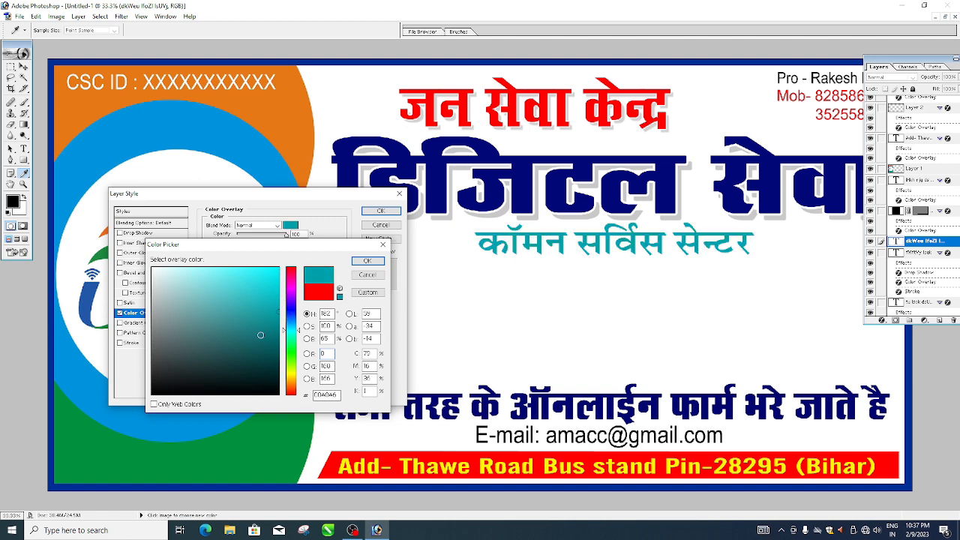
{"action": "left_click", "coordinate": [271, 331]}
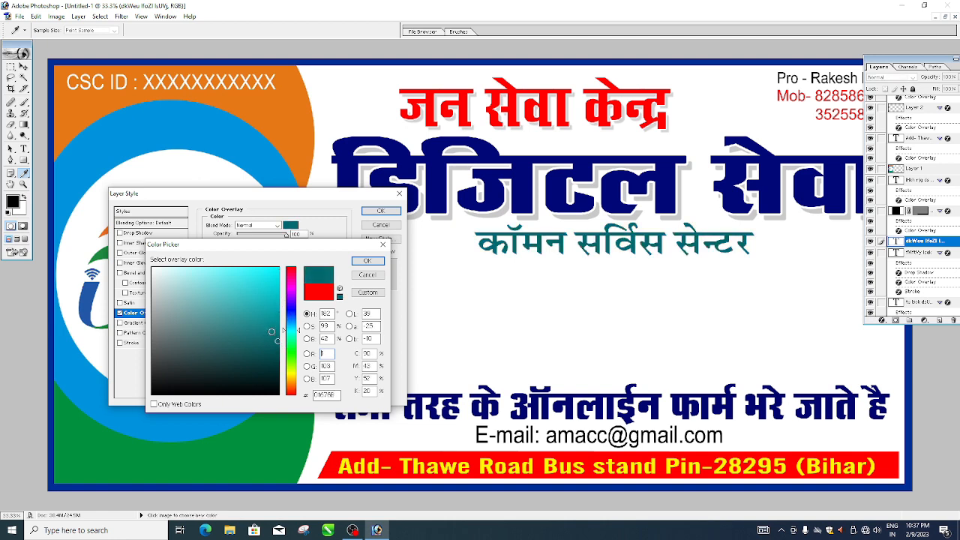
{"action": "left_click", "coordinate": [367, 261]}
{"action": "left_click", "coordinate": [380, 211]}
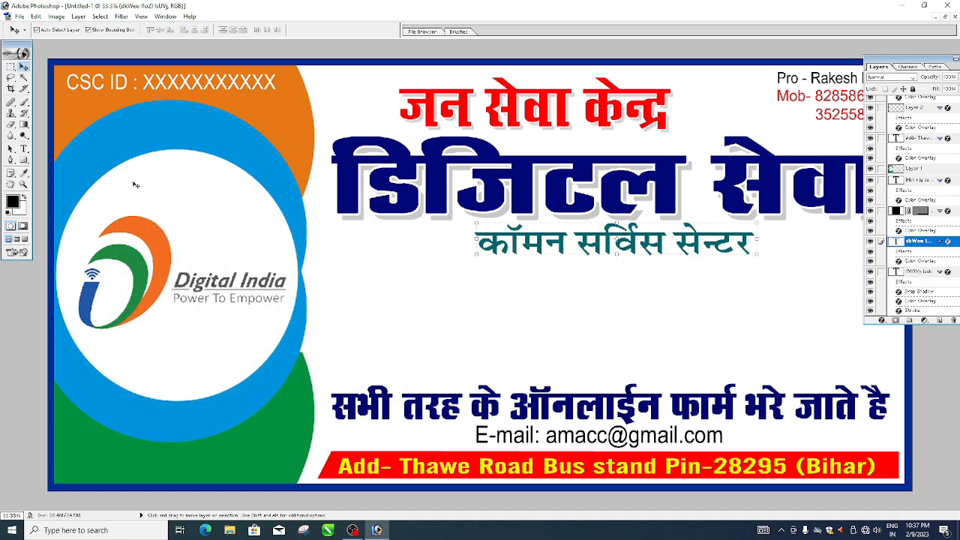
Step: Draw a small black horizontal rectangle shape in the white area below कॉमन सर्विस सेन्टर, beside the logo circle, and make it ready to move
{"action": "left_click", "coordinate": [23, 160]}
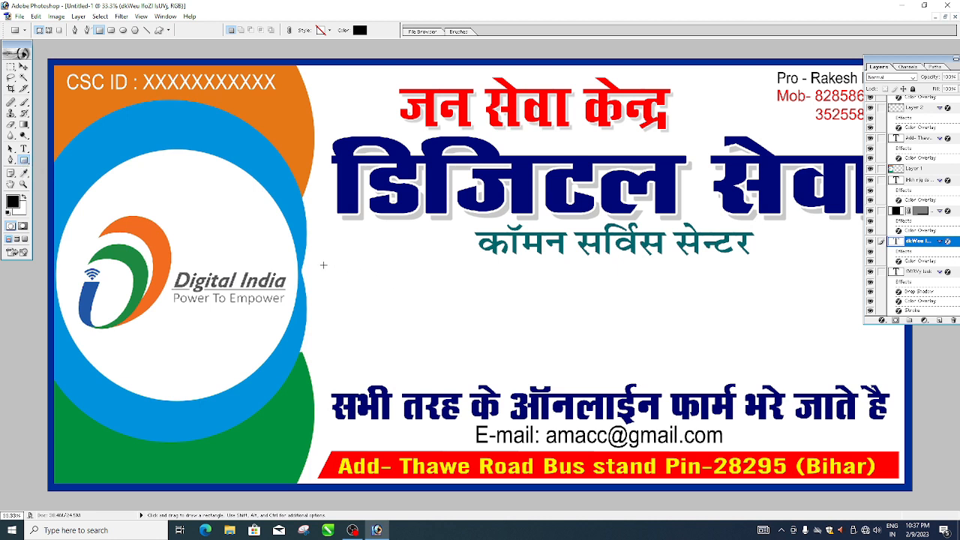
{"action": "left_click_drag", "start_coordinate": [323, 264], "coordinate": [465, 299]}
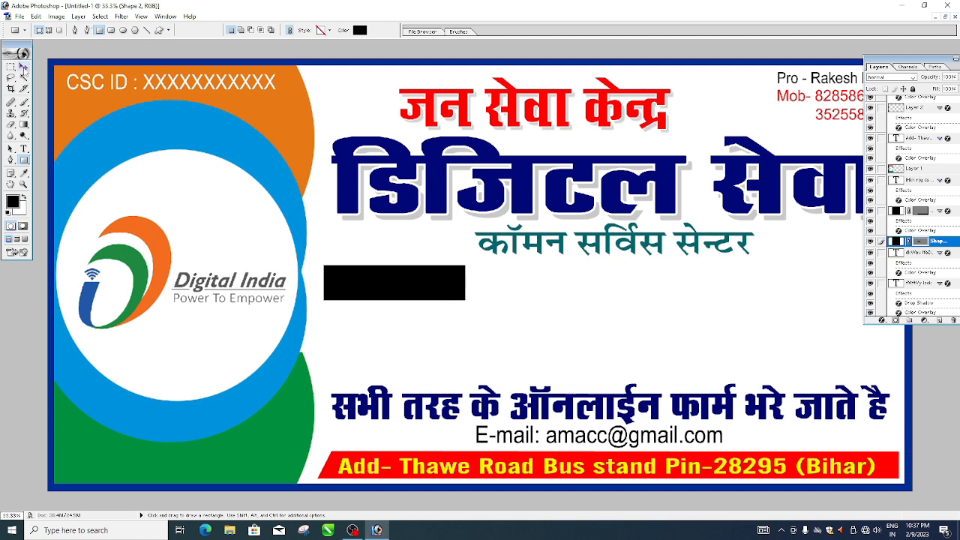
{"action": "left_click", "coordinate": [23, 66]}
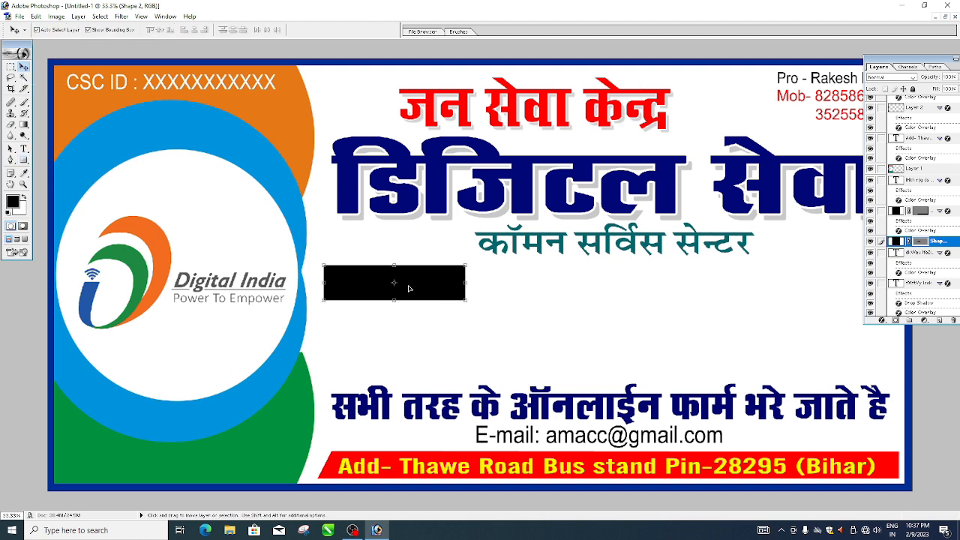
Step: Copy the black rectangle three times along its row to make four evenly spaced boxes ending near the banner's blue border
{"action": "left_click_drag", "start_coordinate": [411, 287], "coordinate": [839, 278]}
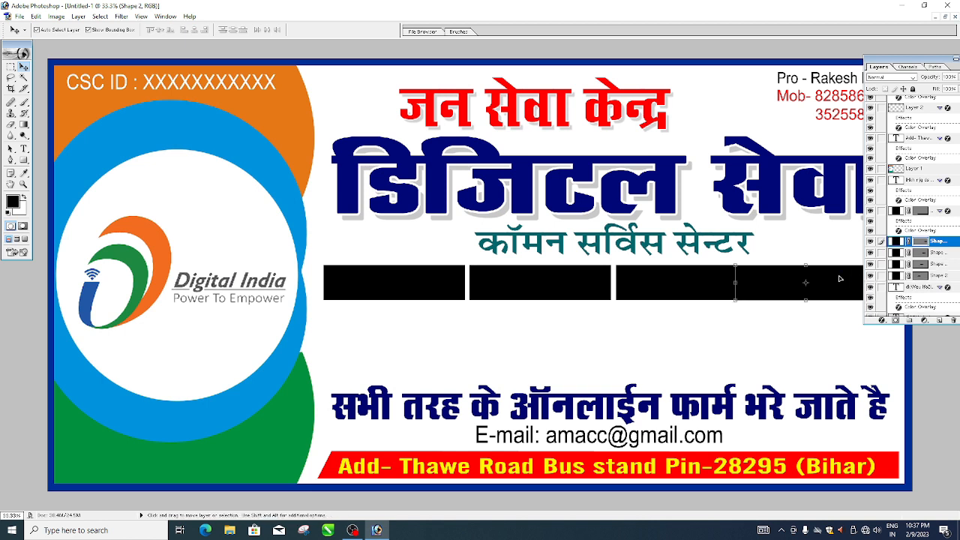
{"action": "left_click_drag", "start_coordinate": [935, 88], "coordinate": [937, 347]}
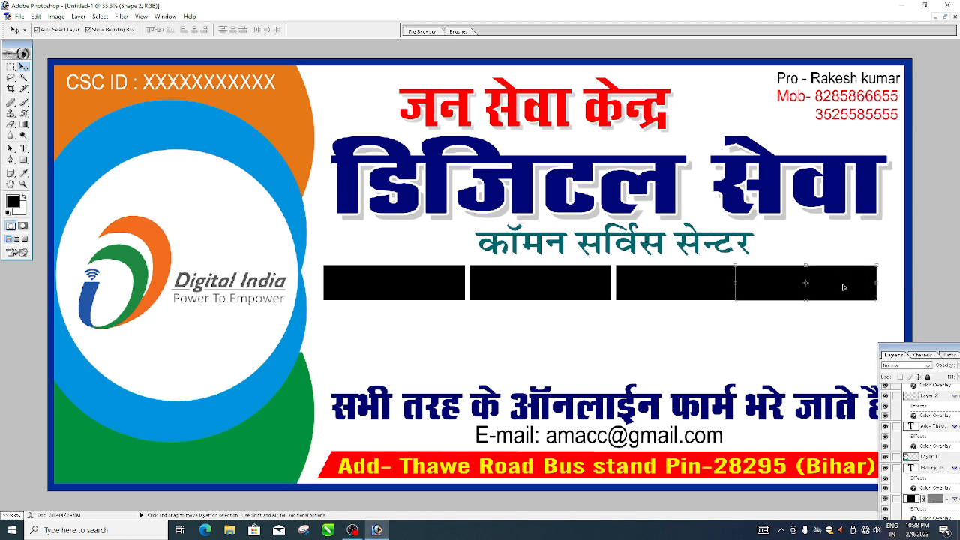
{"action": "left_click_drag", "start_coordinate": [844, 287], "coordinate": [874, 287]}
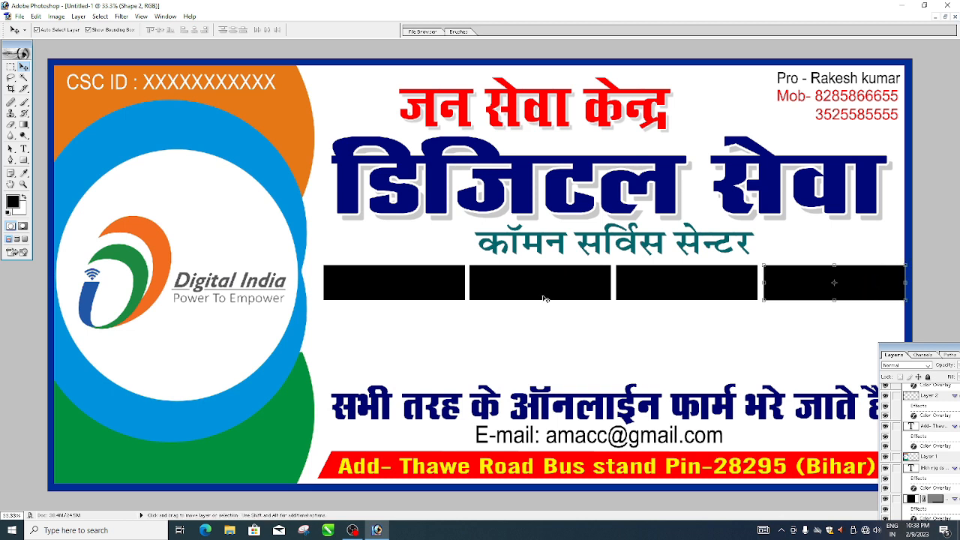
Step: Link the four black boxes and narrow the whole row slightly so it ends clear of the banner's border
{"action": "left_click", "coordinate": [395, 289], "text": "shift"}
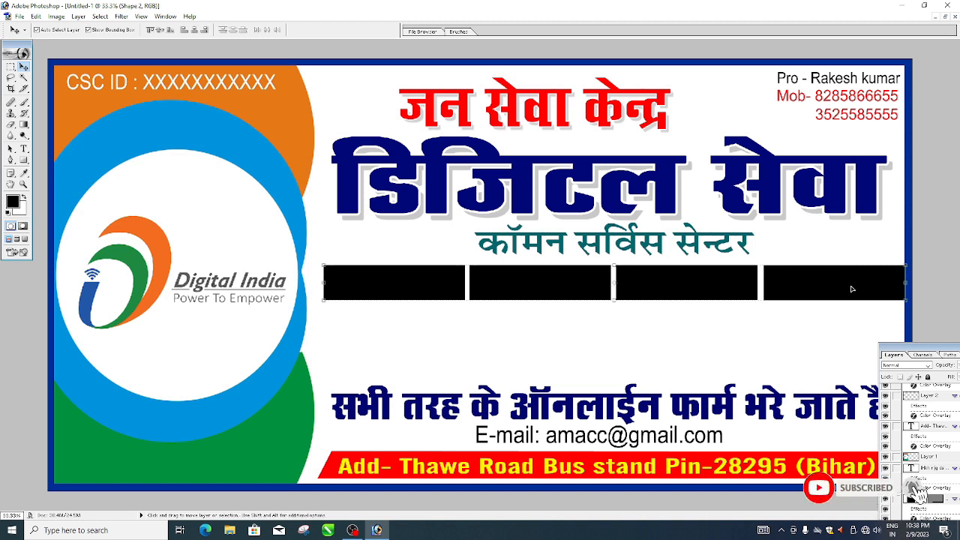
{"action": "mouse_move", "coordinate": [905, 282]}
{"action": "left_mouse_down"}
{"action": "mouse_move", "coordinate": [896, 282]}
{"action": "mouse_move", "coordinate": [905, 283]}
{"action": "left_mouse_up"}
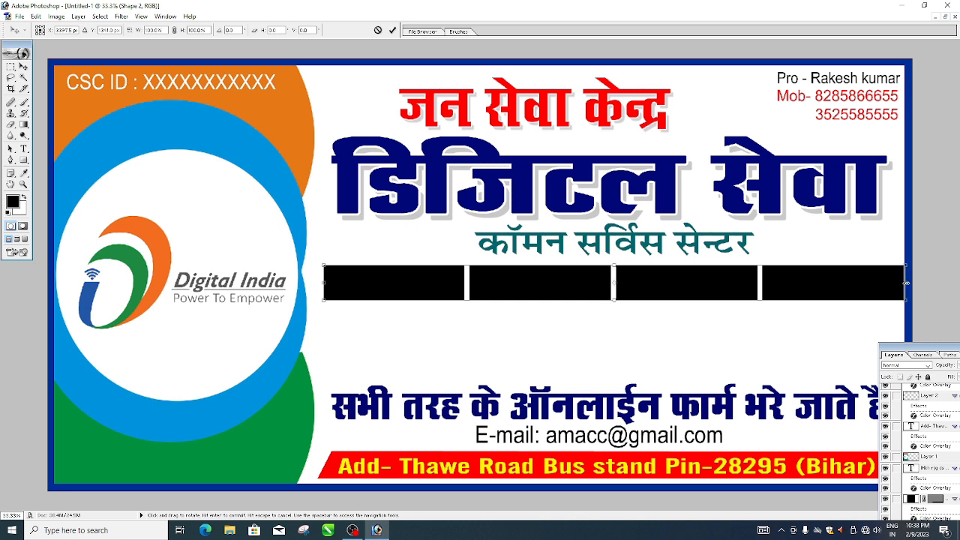
{"action": "key", "text": "Return"}
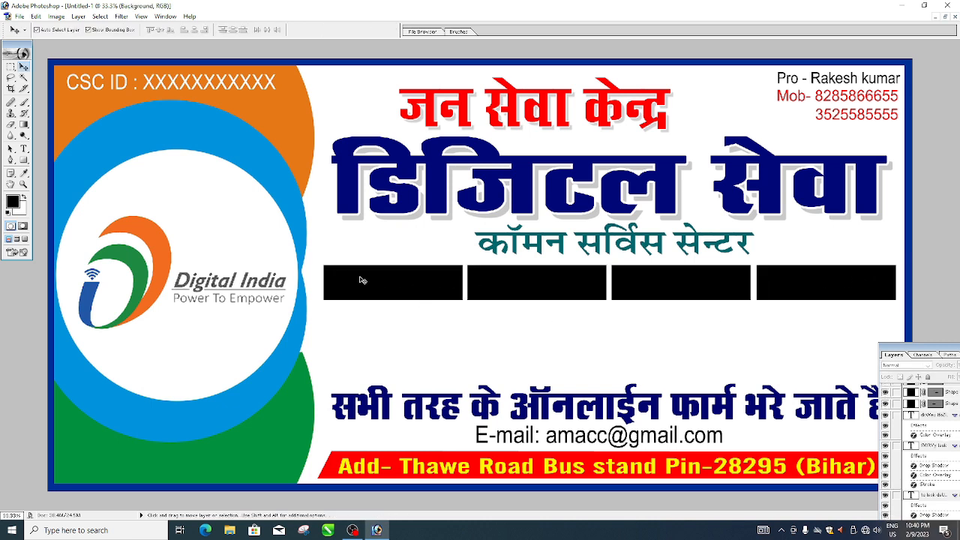
Step: Select the Shape 2 layer, the first black box beside the logo circle
{"action": "key", "text": "shift"}
{"action": "right_click", "coordinate": [403, 282]}
{"action": "left_click", "coordinate": [408, 284]}
{"action": "right_click", "coordinate": [386, 276]}
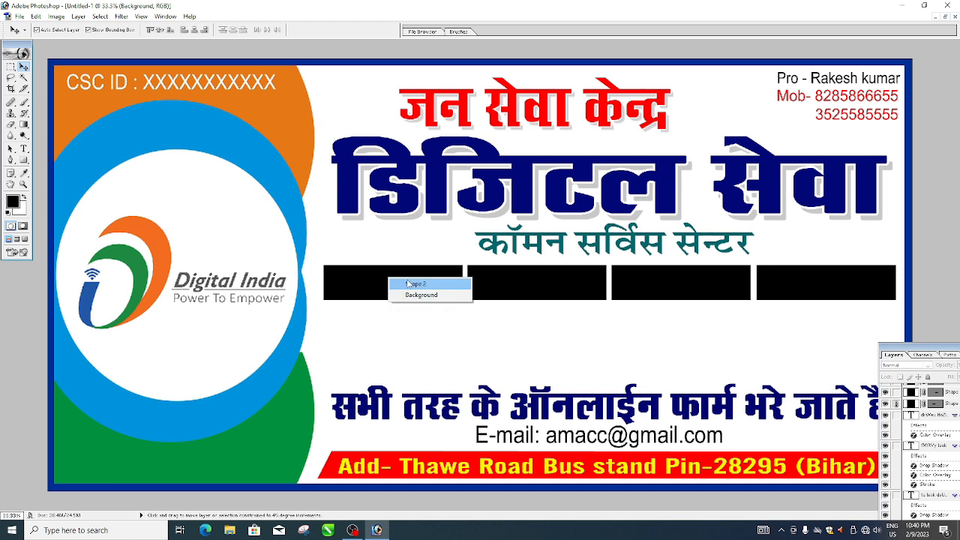
{"action": "left_click", "coordinate": [408, 283]}
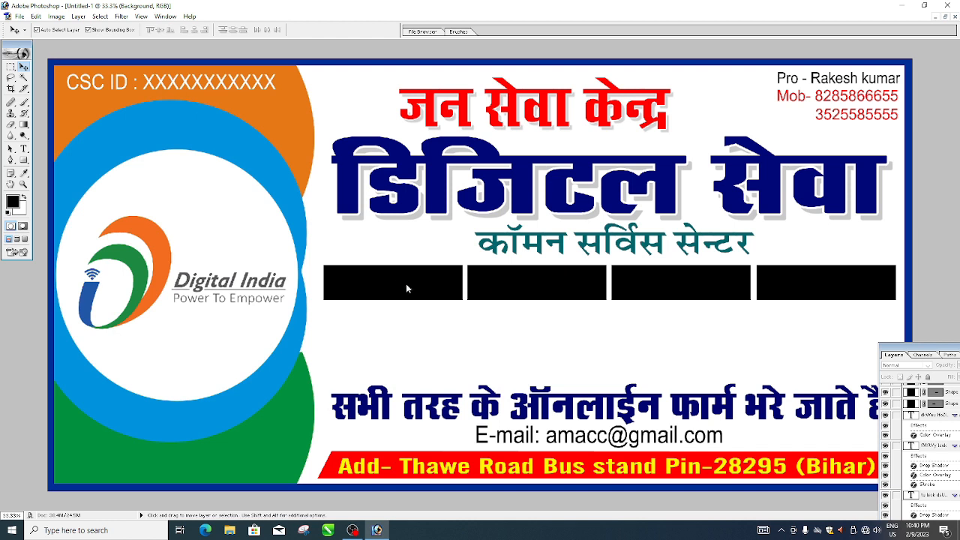
{"action": "right_click", "coordinate": [407, 288]}
{"action": "left_click", "coordinate": [411, 289]}
{"action": "left_click_drag", "start_coordinate": [411, 288], "coordinate": [414, 285]}
Step: Link the other three black boxes in the row to the selected first box
{"action": "right_click", "coordinate": [516, 278]}
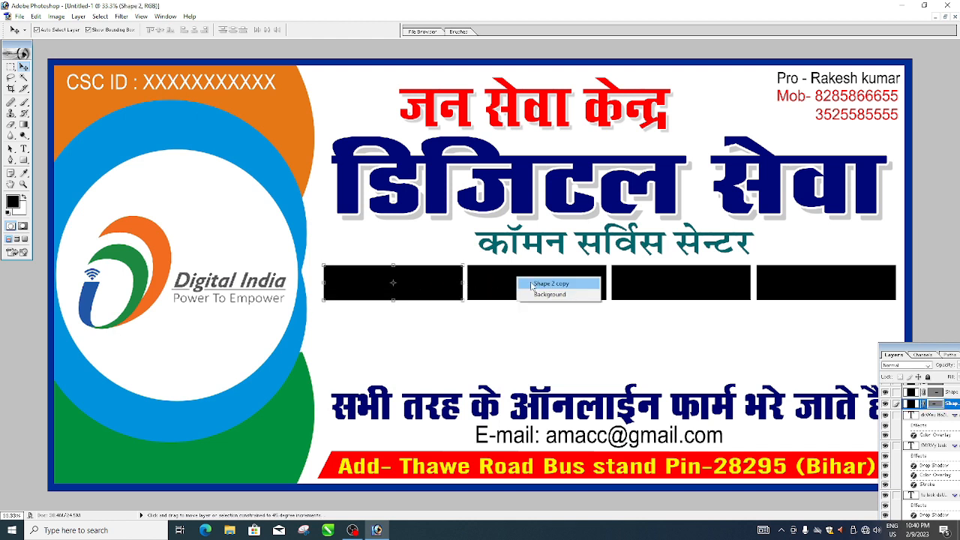
{"action": "left_click", "coordinate": [532, 283], "text": "shift"}
{"action": "right_click", "coordinate": [663, 290]}
{"action": "left_click", "coordinate": [673, 291], "text": "shift"}
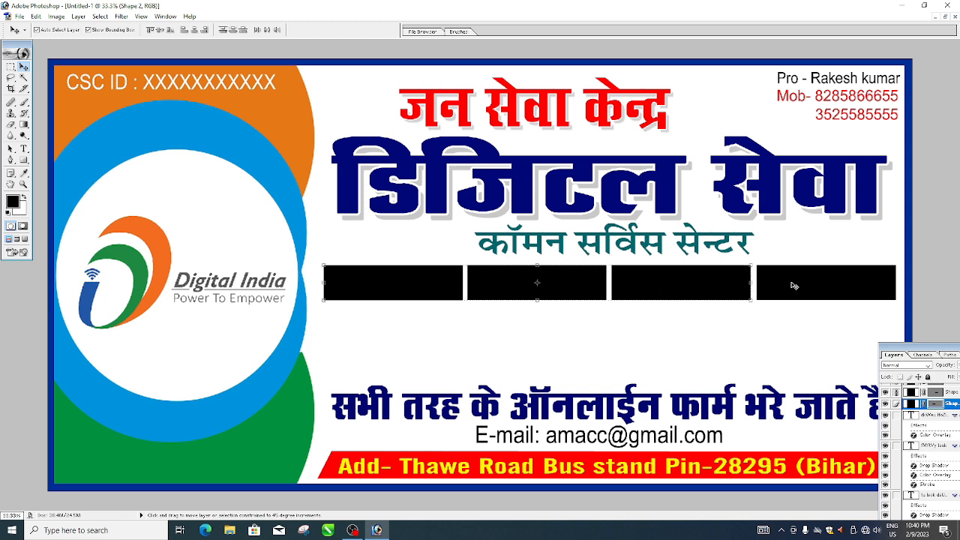
{"action": "right_click", "coordinate": [792, 281]}
{"action": "left_click", "coordinate": [803, 290], "text": "shift"}
Step: Merge the linked boxes into one layer and copy the row twice below it to form three rows of four boxes
{"action": "left_click", "coordinate": [78, 16]}
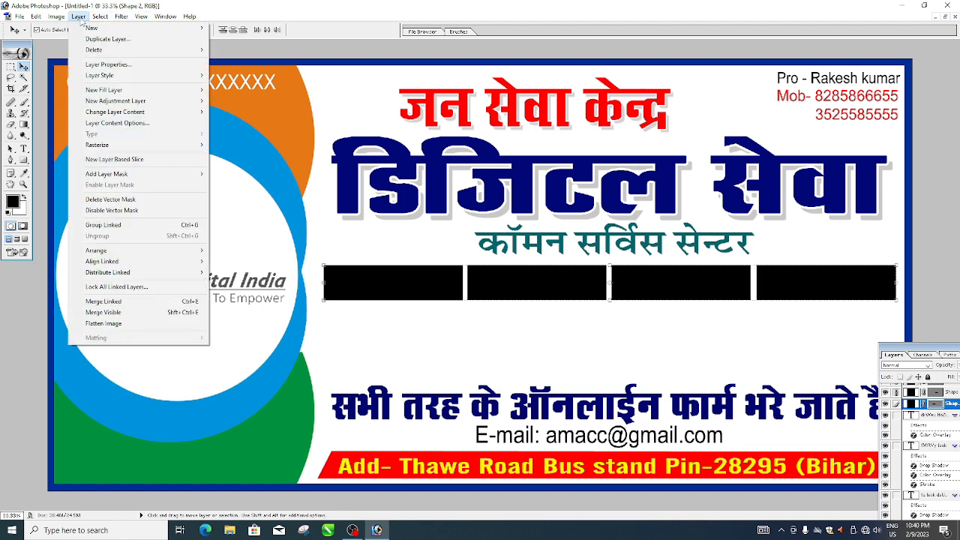
{"action": "left_click", "coordinate": [180, 307]}
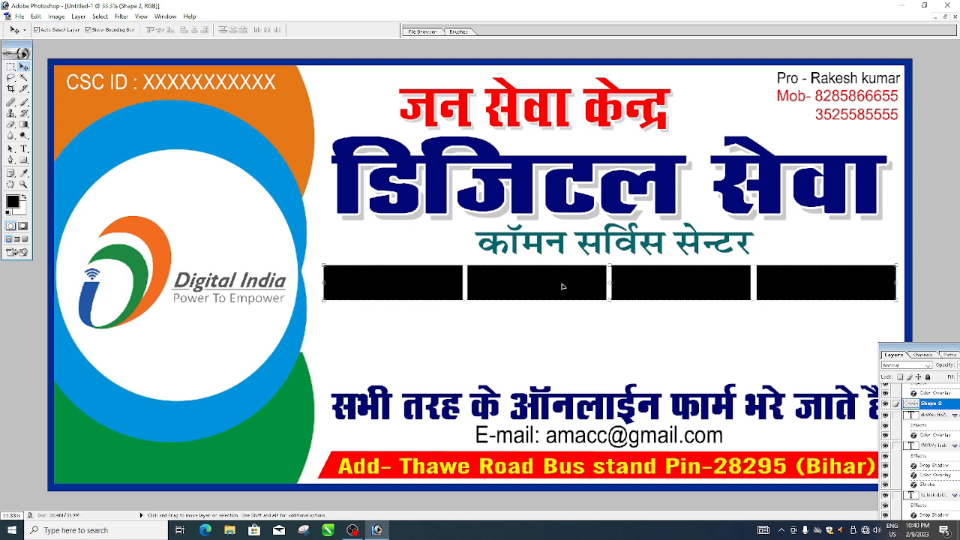
{"action": "left_click_drag", "start_coordinate": [557, 285], "coordinate": [557, 356]}
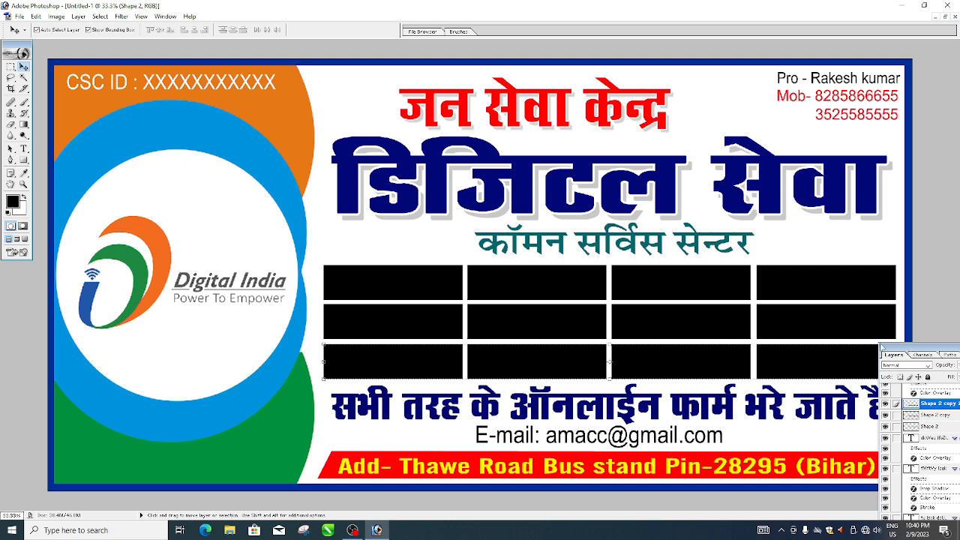
Step: Apply a red Color Overlay at 100% opacity to the top row of boxes
{"action": "left_click", "coordinate": [509, 291]}
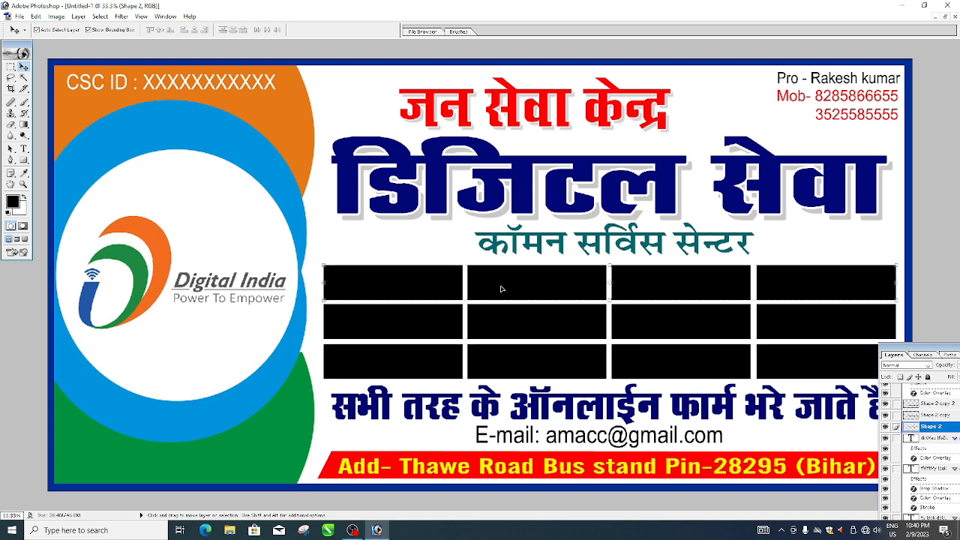
{"action": "left_click", "coordinate": [78, 16]}
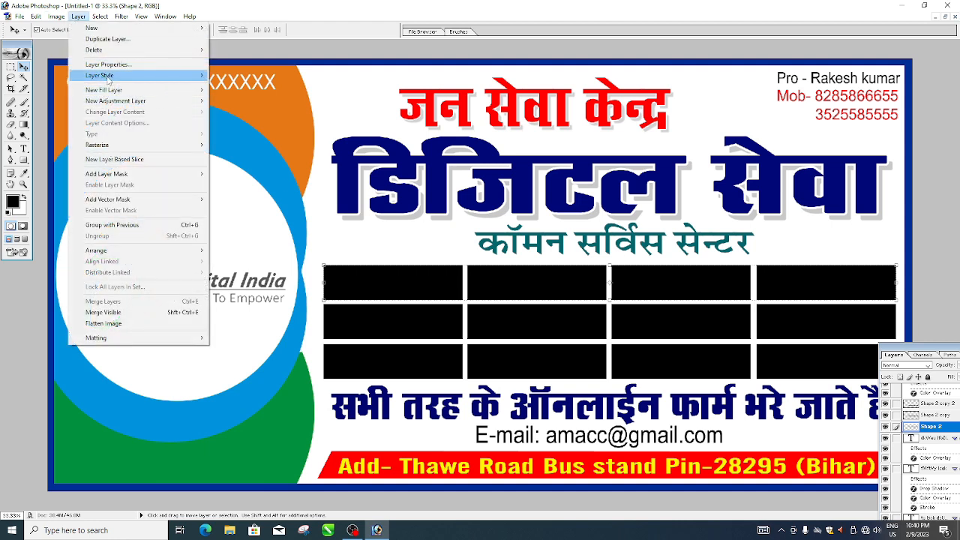
{"action": "mouse_move", "coordinate": [109, 78]}
{"action": "left_click", "coordinate": [243, 156]}
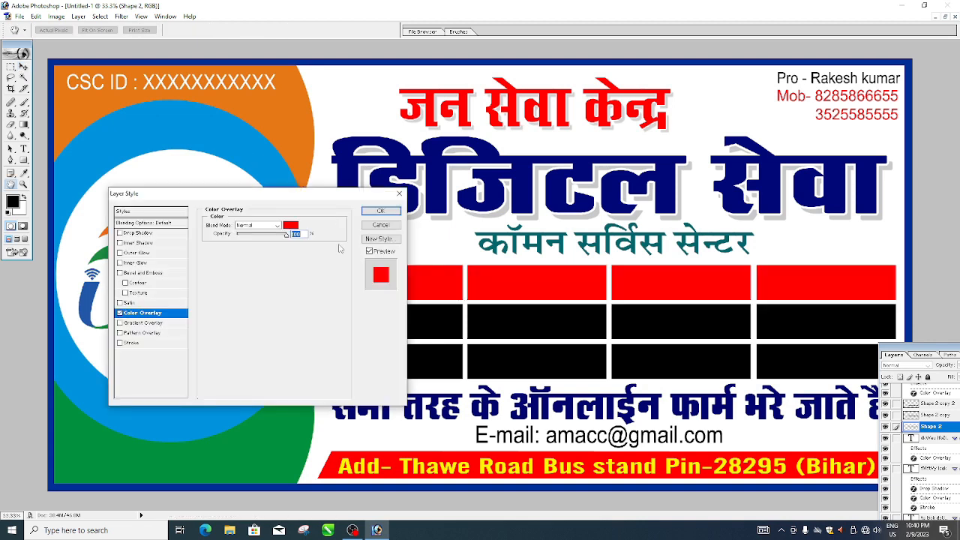
{"action": "left_click", "coordinate": [379, 212]}
{"action": "key", "text": "v"}
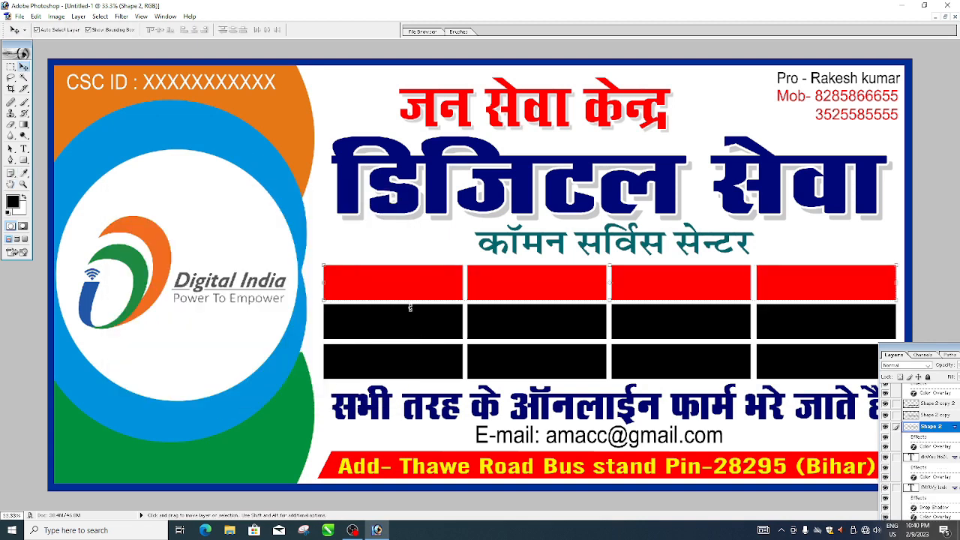
Step: Apply a purple (#6E0097) Color Overlay to the middle row of boxes
{"action": "left_click", "coordinate": [417, 330]}
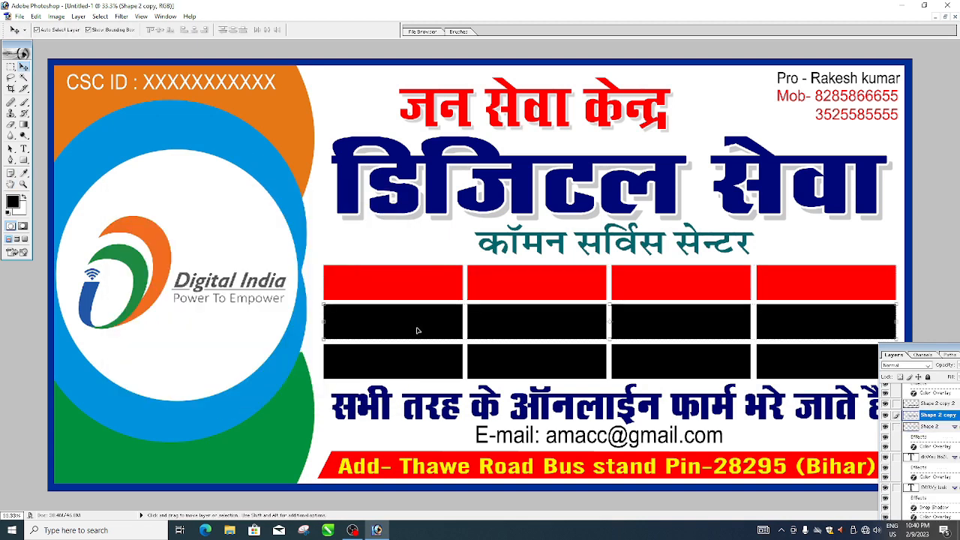
{"action": "left_click", "coordinate": [78, 16]}
{"action": "mouse_move", "coordinate": [111, 78]}
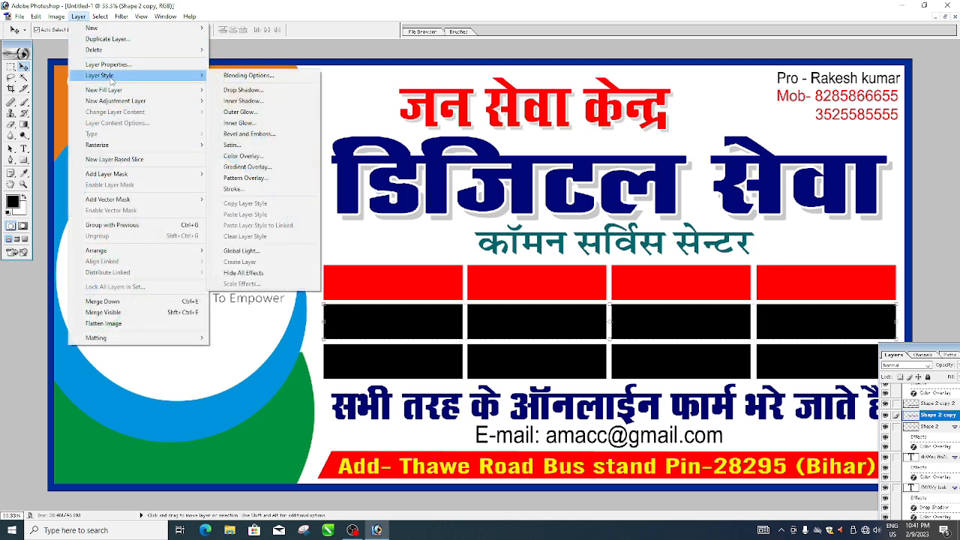
{"action": "key", "text": "Escape"}
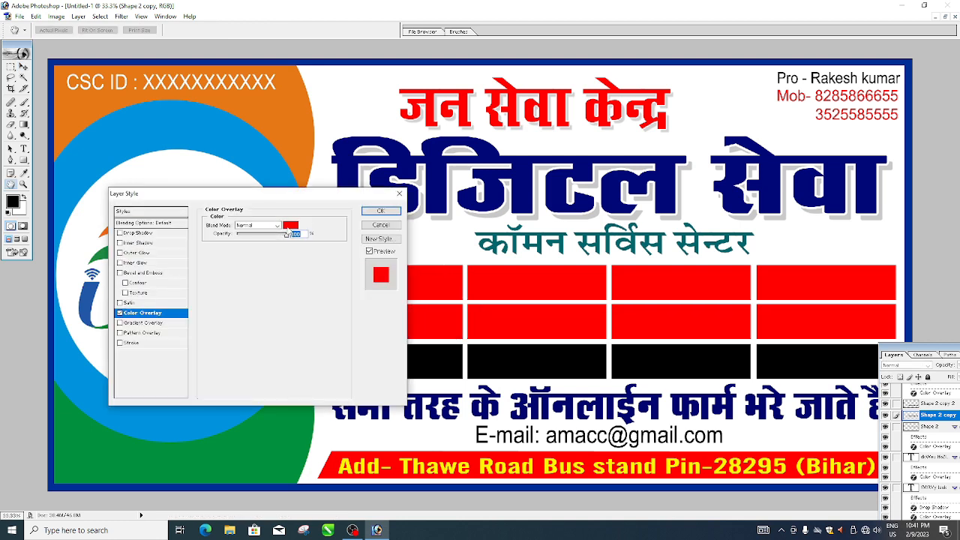
{"action": "left_click", "coordinate": [289, 226]}
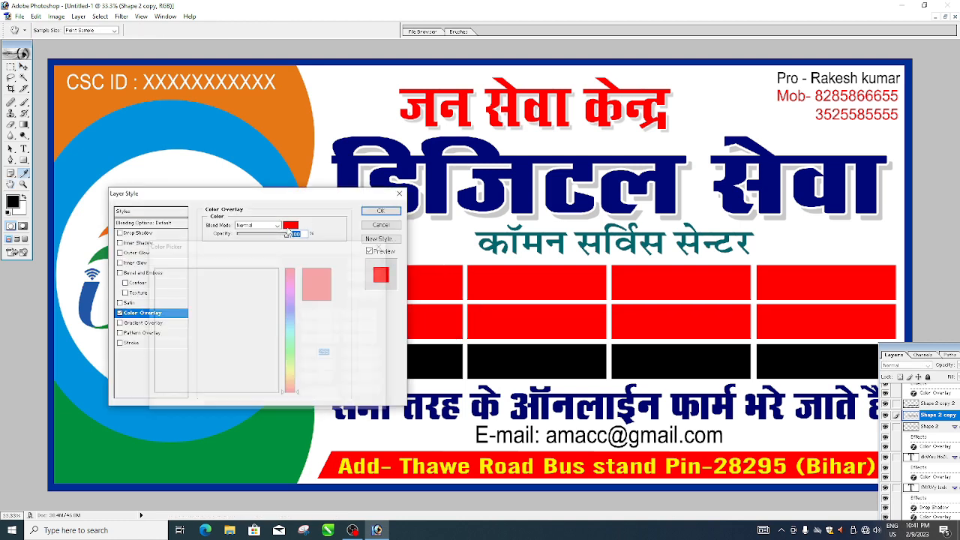
{"action": "left_click", "coordinate": [291, 295]}
{"action": "left_click", "coordinate": [279, 318]}
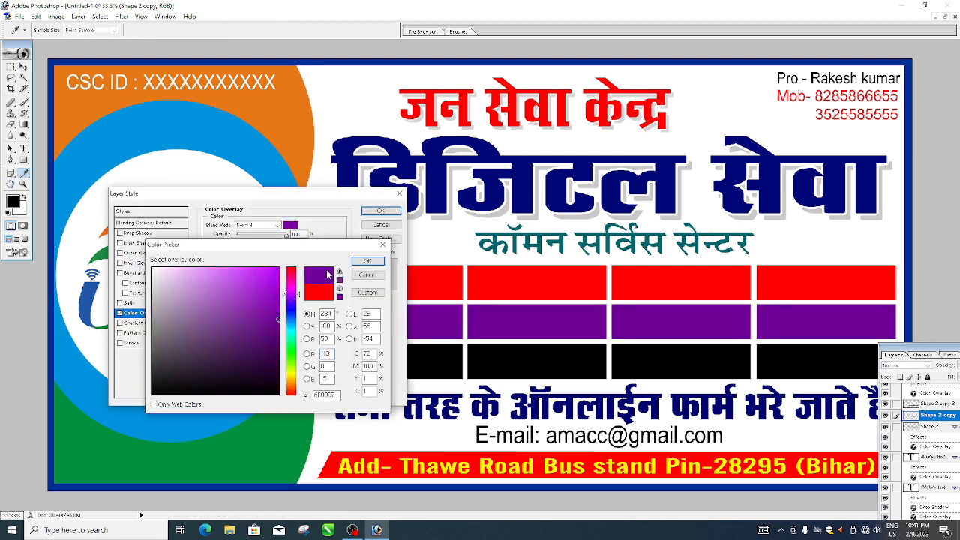
{"action": "left_click", "coordinate": [368, 260]}
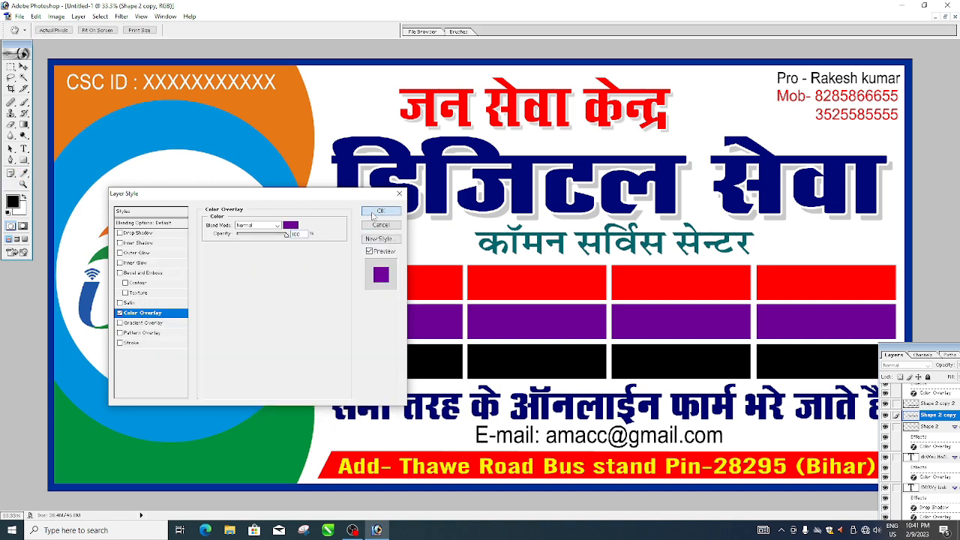
{"action": "left_click", "coordinate": [380, 211]}
Step: Apply a dark green Color Overlay to the bottom row of boxes
{"action": "left_click", "coordinate": [437, 377]}
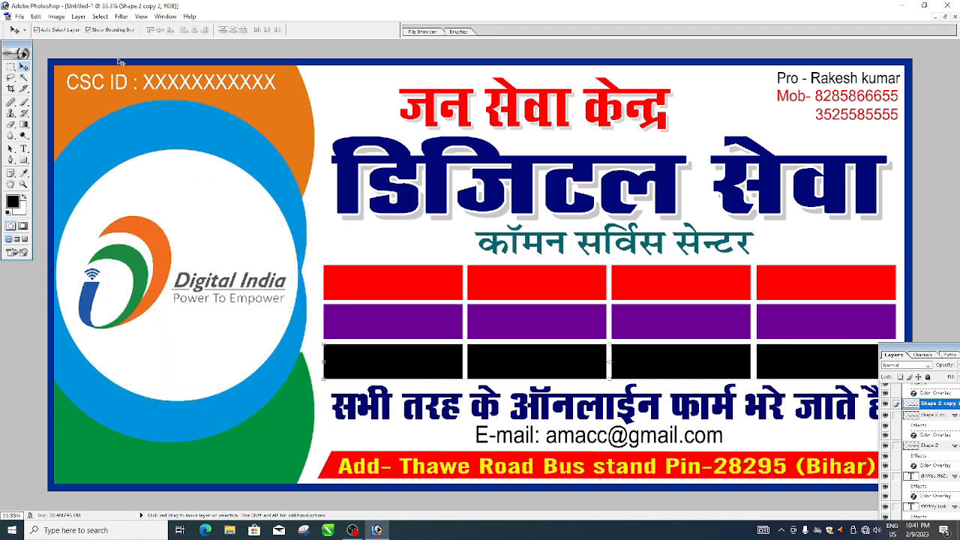
{"action": "left_click", "coordinate": [78, 16]}
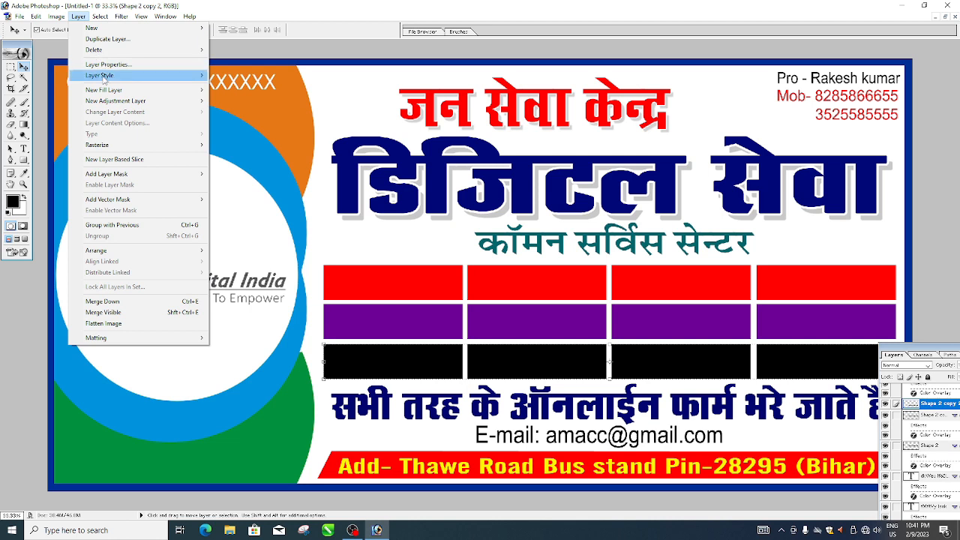
{"action": "mouse_move", "coordinate": [104, 78]}
{"action": "left_click", "coordinate": [250, 159]}
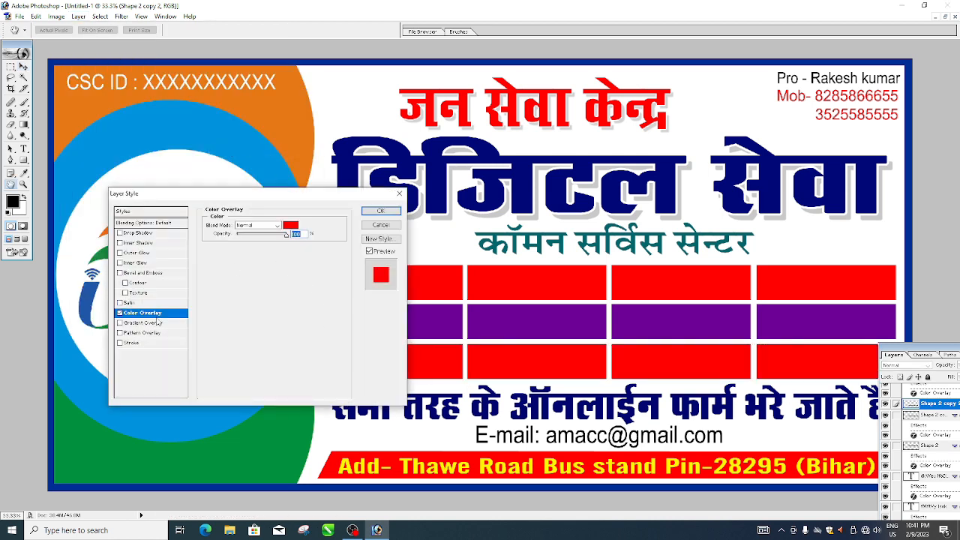
{"action": "left_click", "coordinate": [290, 225]}
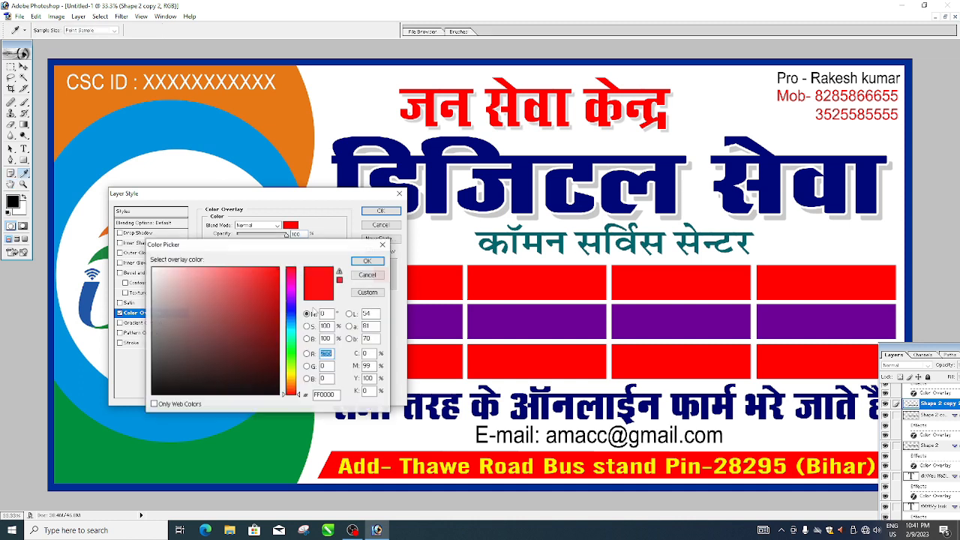
{"action": "left_click", "coordinate": [292, 354]}
{"action": "left_click", "coordinate": [278, 343]}
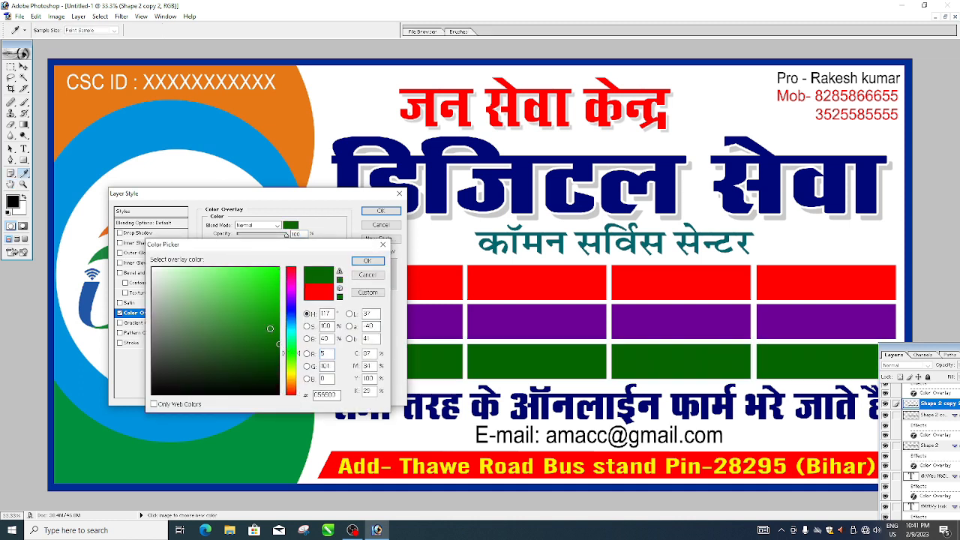
{"action": "left_click", "coordinate": [367, 260]}
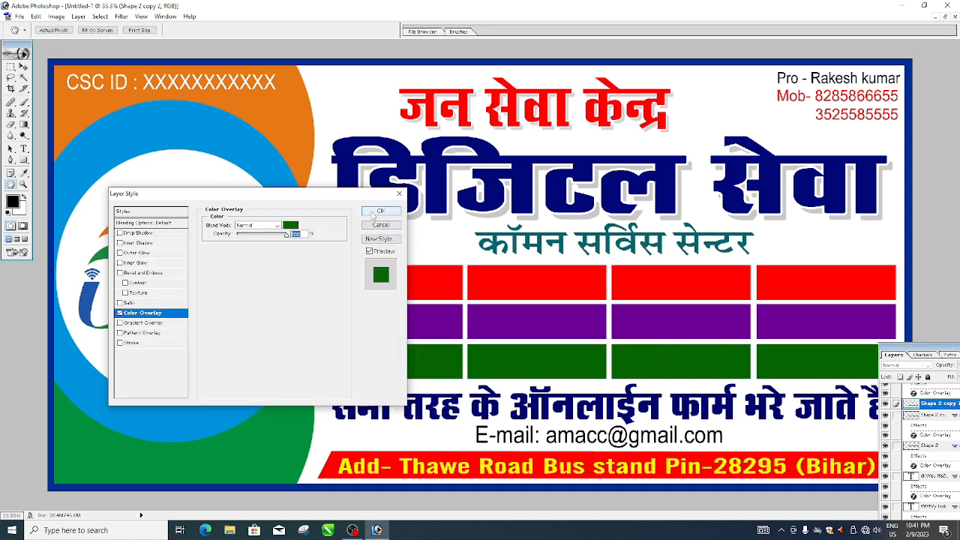
{"action": "left_click", "coordinate": [380, 211]}
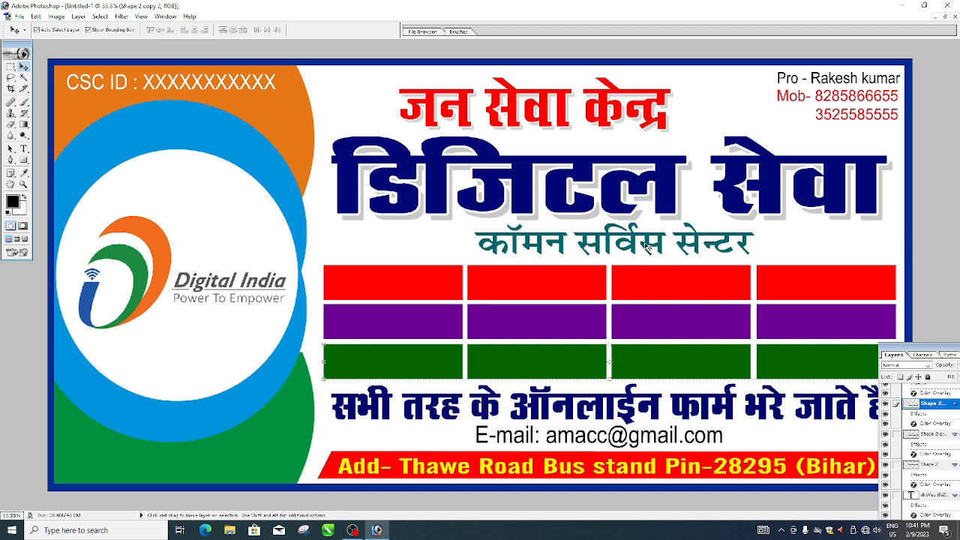
Step: Restore the banner to a floating window and place the csc demi.psd document beside it, widened and zoomed out to 33.3%
{"action": "left_click", "coordinate": [945, 17]}
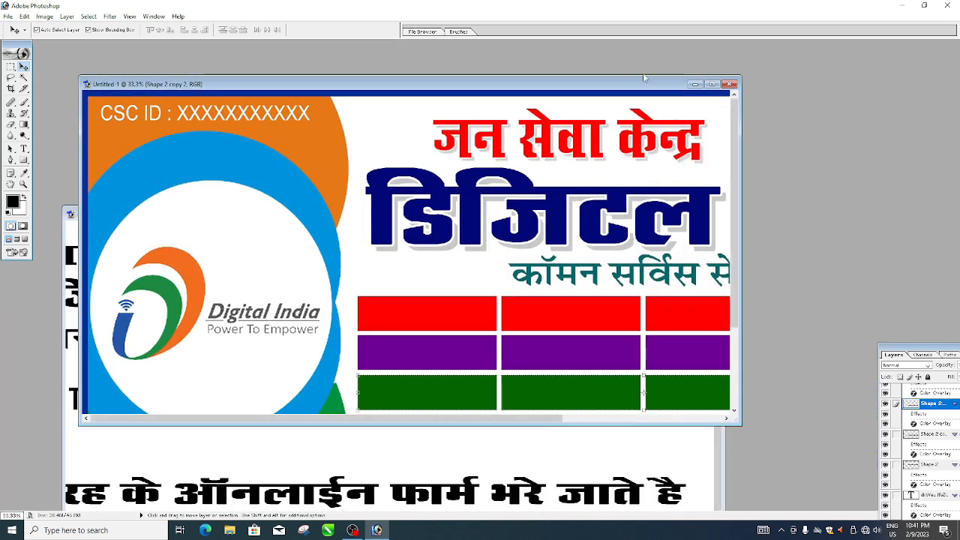
{"action": "left_click", "coordinate": [453, 478]}
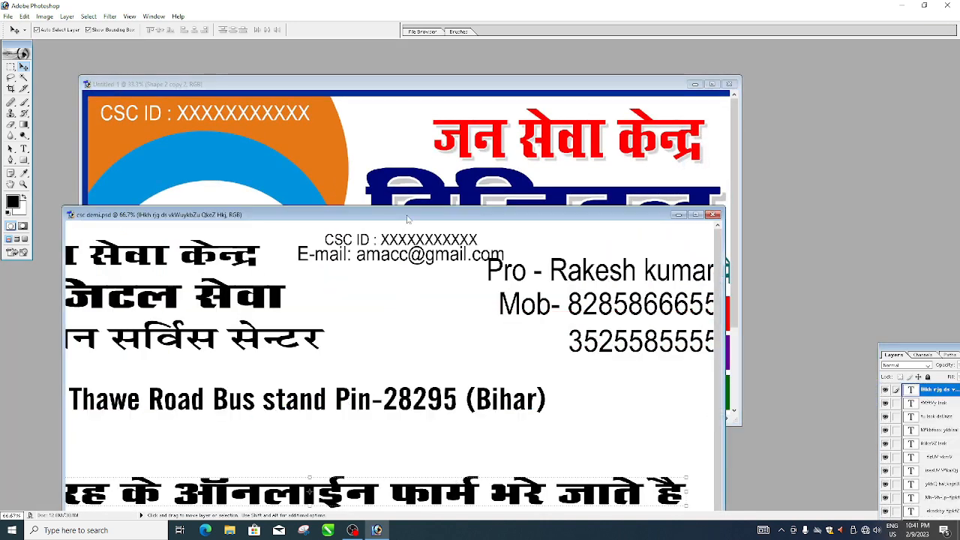
{"action": "left_click_drag", "start_coordinate": [407, 219], "coordinate": [802, 140]}
{"action": "left_click_drag", "start_coordinate": [504, 150], "coordinate": [654, 117]}
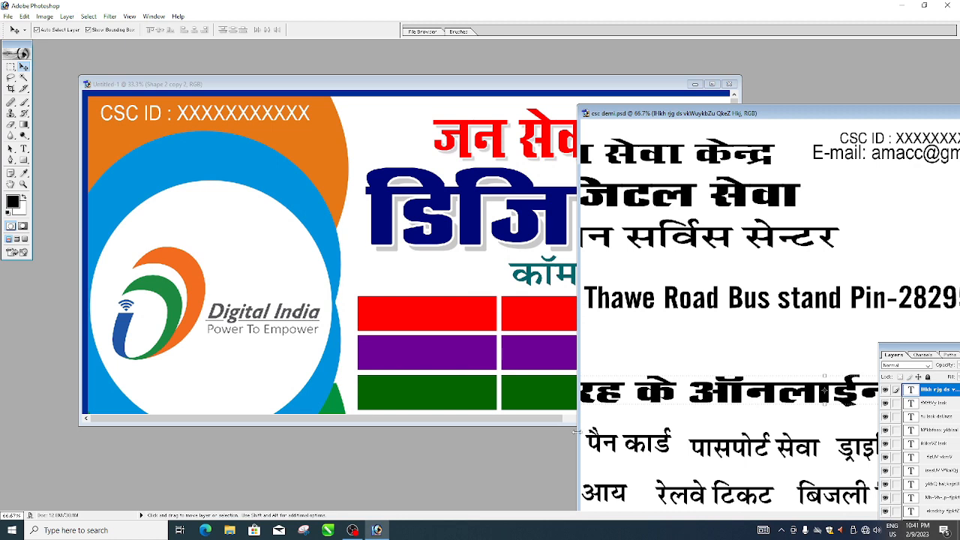
{"action": "left_click_drag", "start_coordinate": [576, 431], "coordinate": [485, 431]}
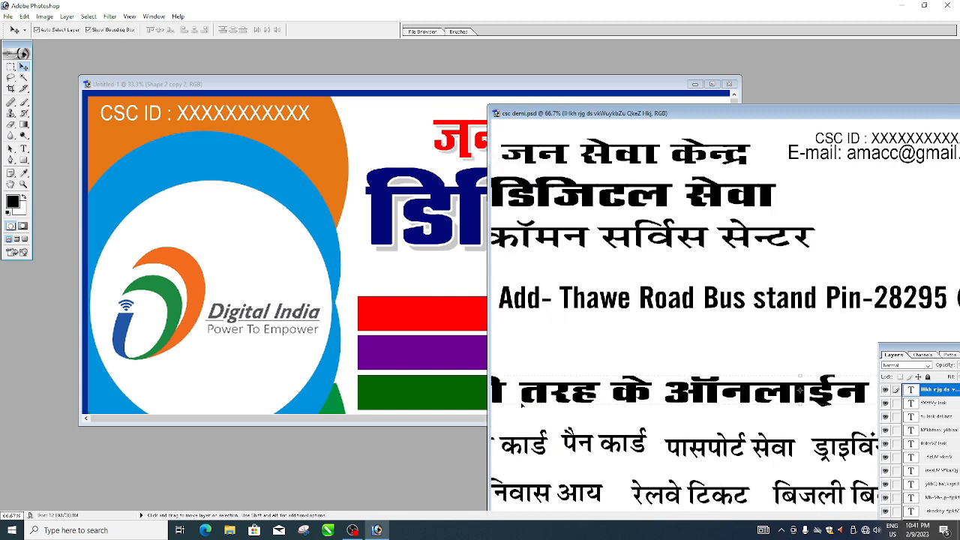
{"action": "key", "text": "ctrl+minus"}
{"action": "key", "text": "ctrl+minus"}
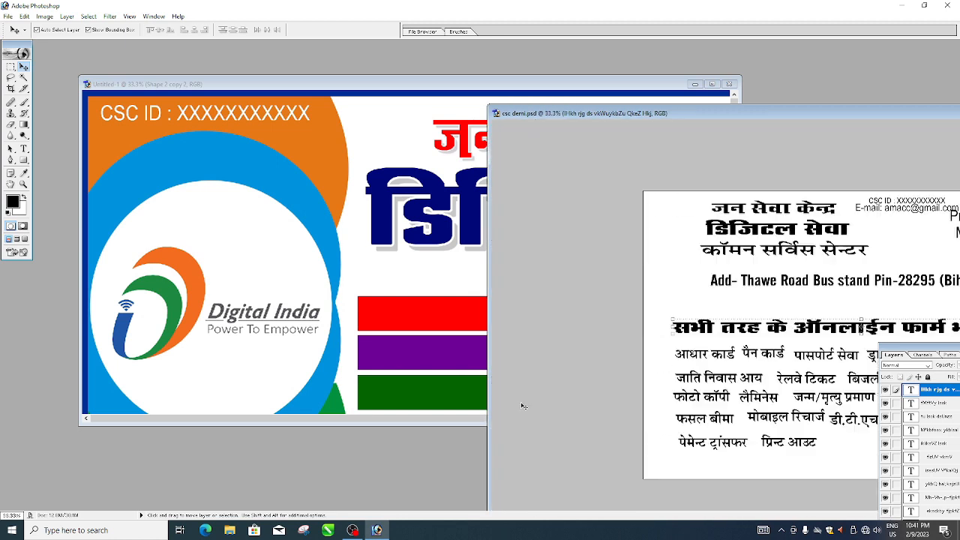
Step: Copy the Hindi service names, including आधार कार्ड and पैन कार्ड, from csc demi.psd onto the banner
{"action": "left_click", "coordinate": [708, 358]}
{"action": "left_click_drag", "start_coordinate": [708, 358], "coordinate": [426, 310]}
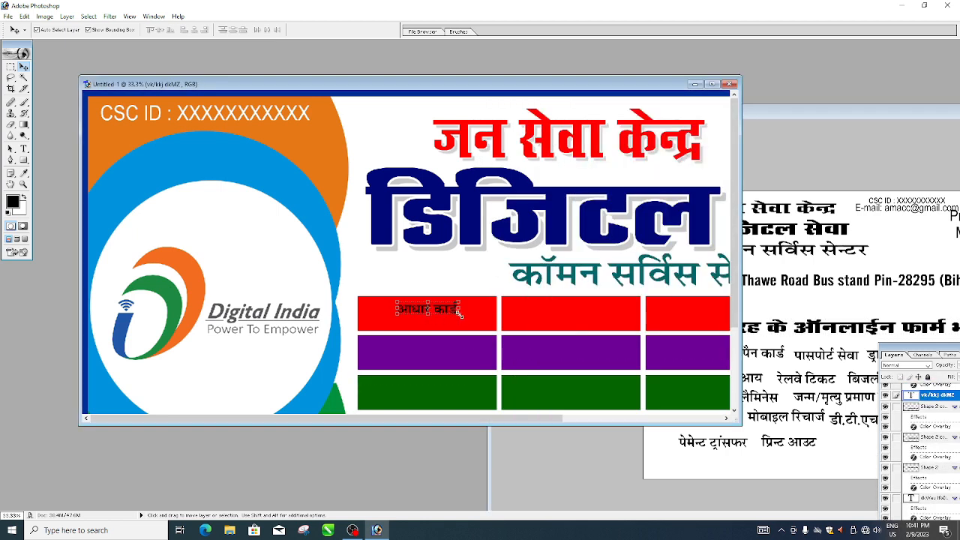
{"action": "left_click", "coordinate": [768, 374]}
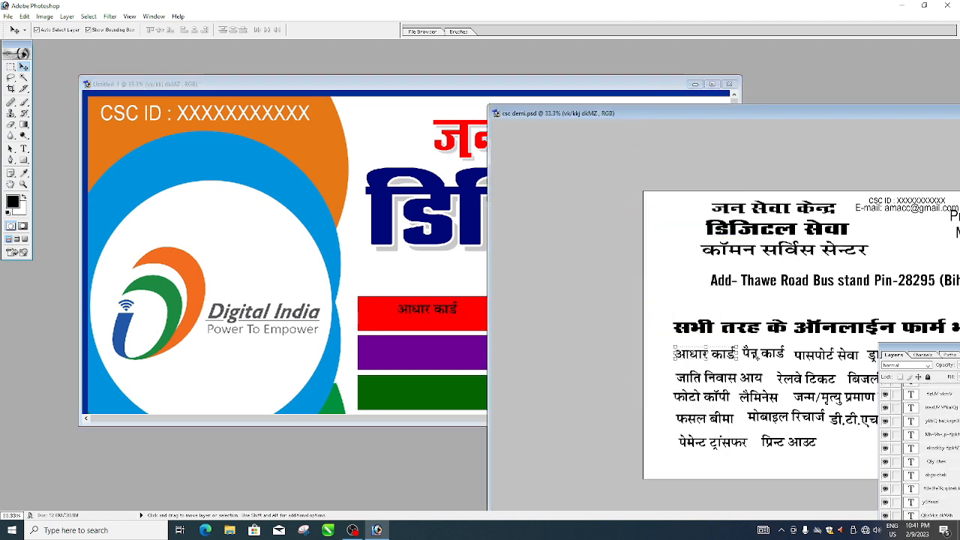
{"action": "left_click", "coordinate": [750, 462]}
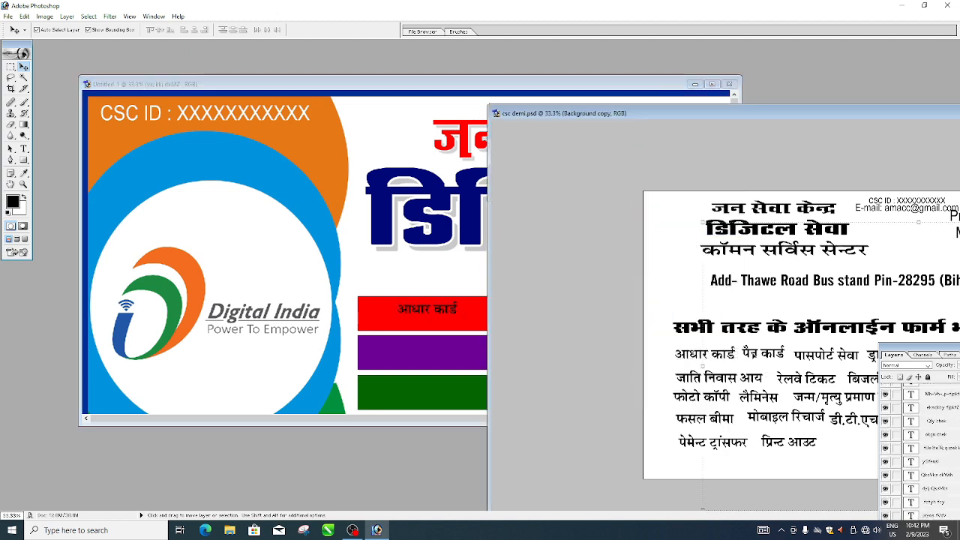
{"action": "left_click_drag", "start_coordinate": [752, 356], "coordinate": [461, 197]}
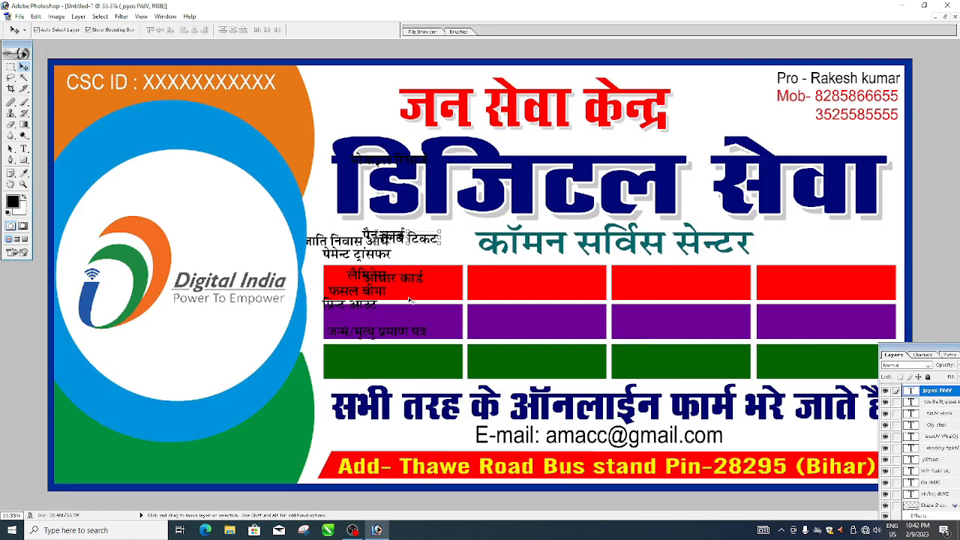
{"action": "left_click", "coordinate": [24, 149]}
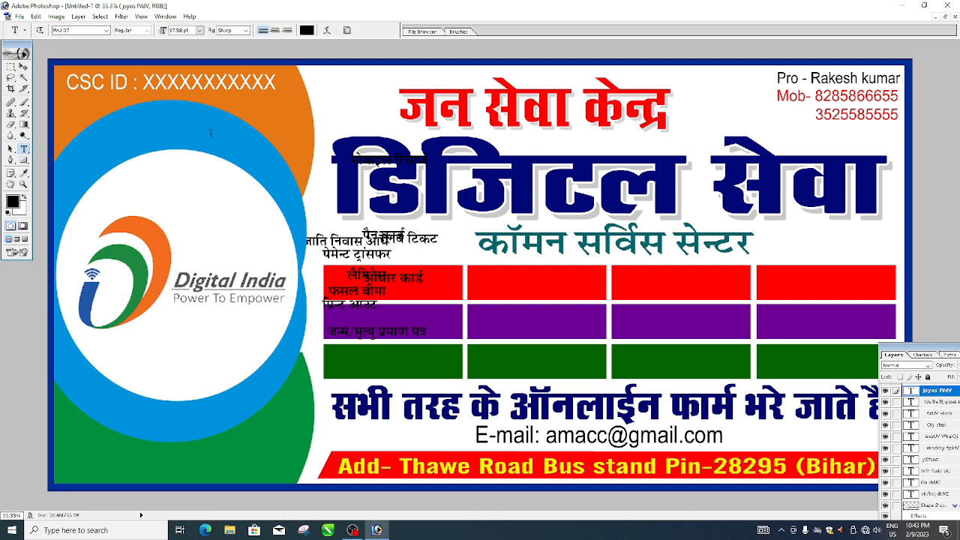
{"action": "left_click", "coordinate": [340, 100]}
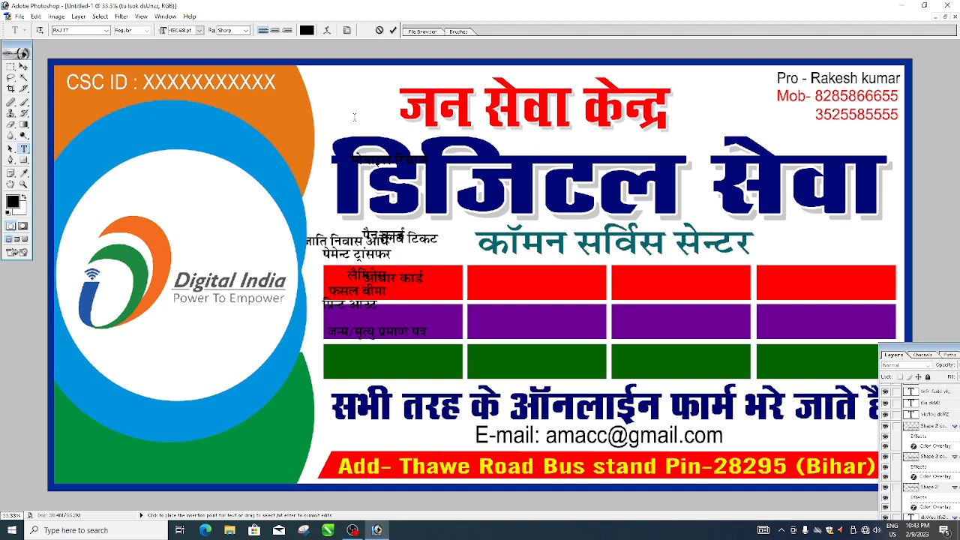
{"action": "type", "text": "fg"}
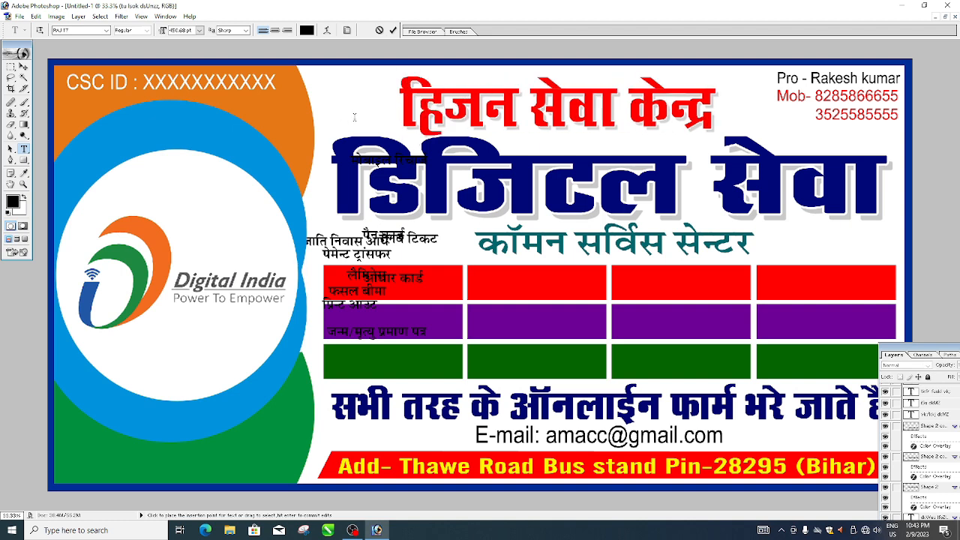
{"action": "key", "text": "BackSpace"}
{"action": "key", "text": "BackSpace"}
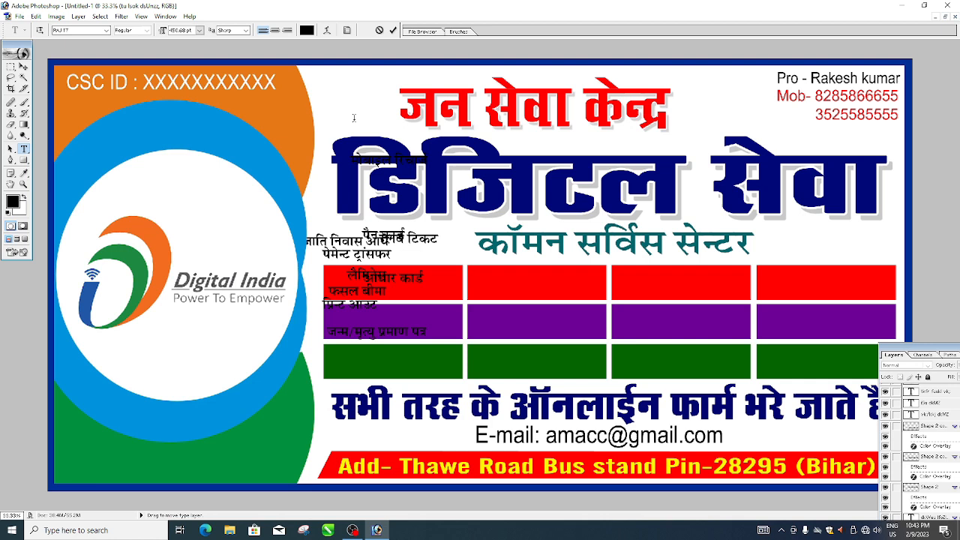
{"action": "left_click", "coordinate": [24, 67]}
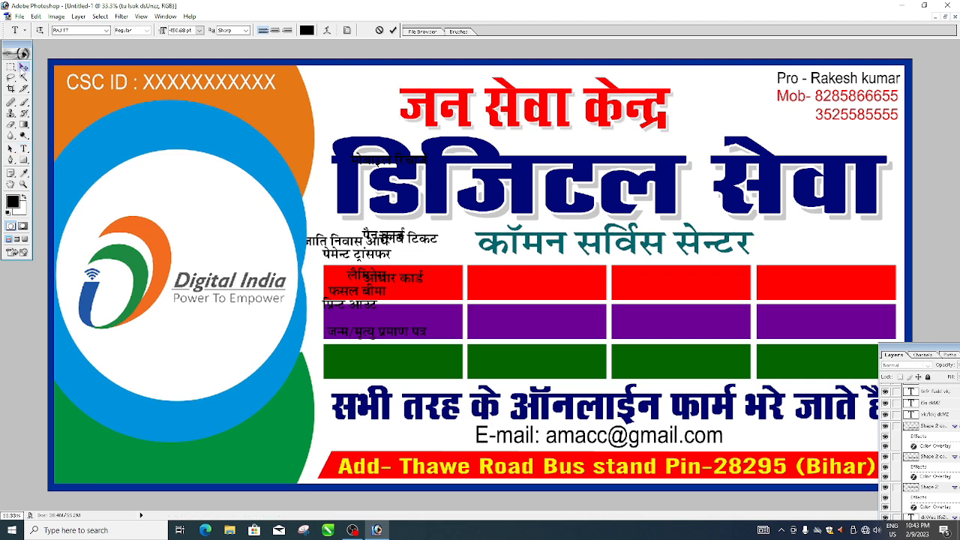
Step: Place the जन्म/मृत्यु प्रमाण पत्र text in the first green box and enlarge it to nearly fill the box width
{"action": "left_click", "coordinate": [409, 336]}
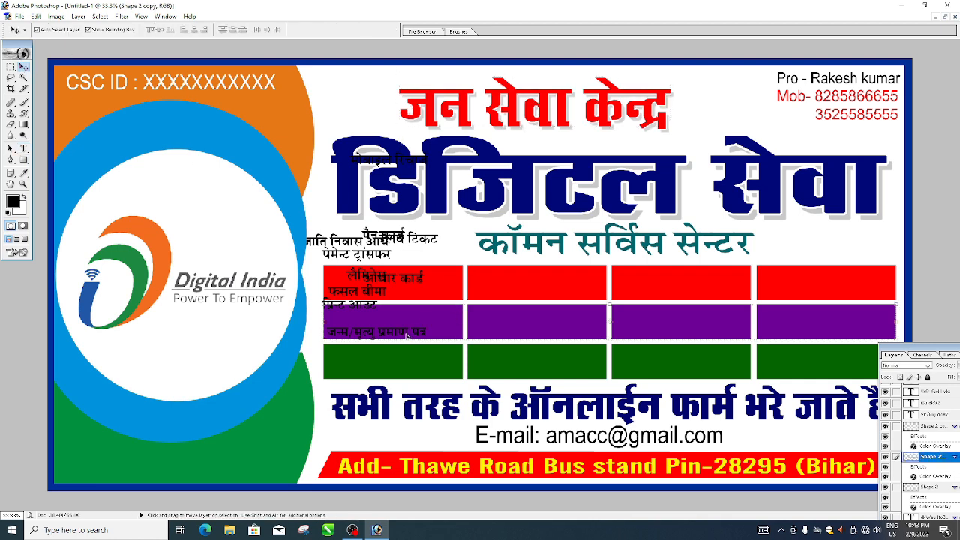
{"action": "left_click", "coordinate": [408, 336]}
{"action": "left_click_drag", "start_coordinate": [408, 336], "coordinate": [460, 366]}
{"action": "key", "text": "ctrl+t"}
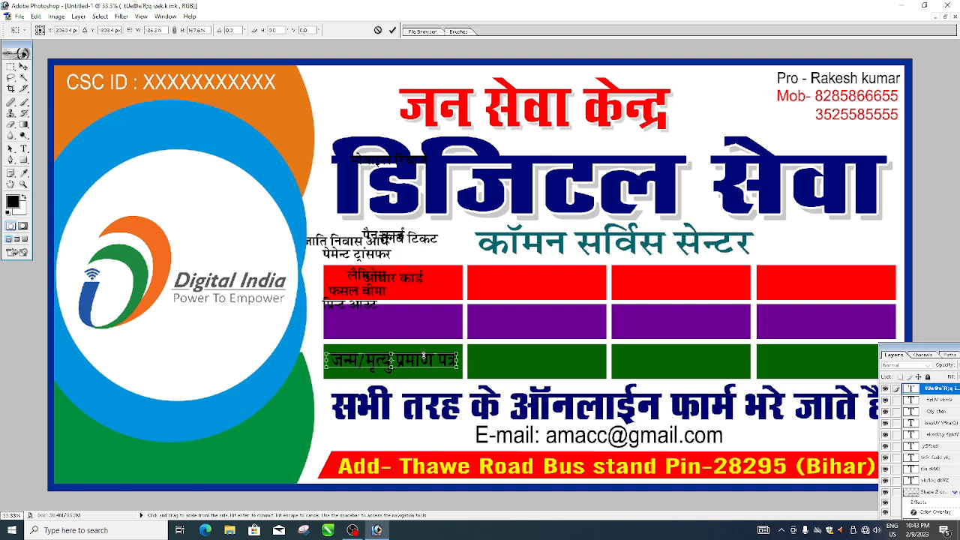
{"action": "key", "text": "Return"}
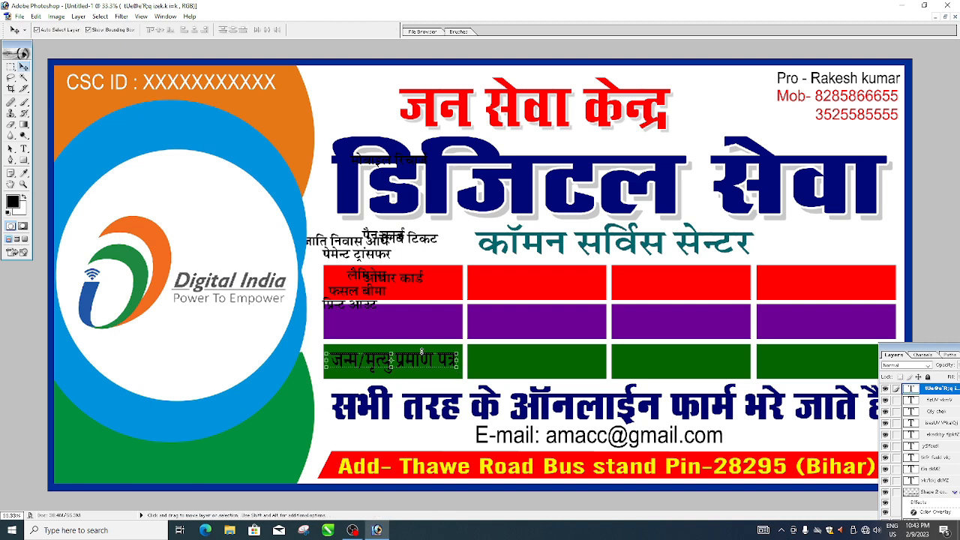
Step: Place the फसल बीमा text in the second green box and scale it up to fit
{"action": "left_click", "coordinate": [382, 295]}
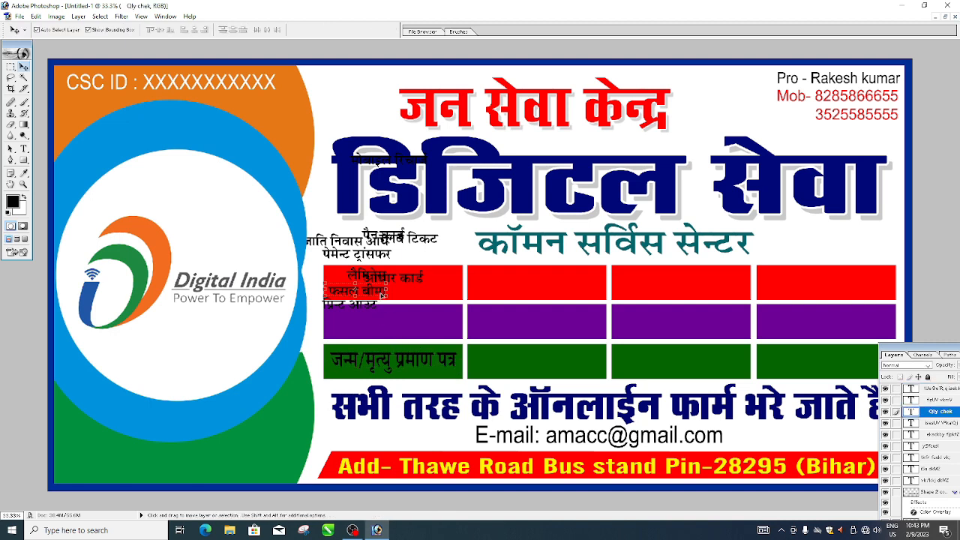
{"action": "left_click_drag", "start_coordinate": [382, 295], "coordinate": [592, 373]}
{"action": "key", "text": "ctrl+t"}
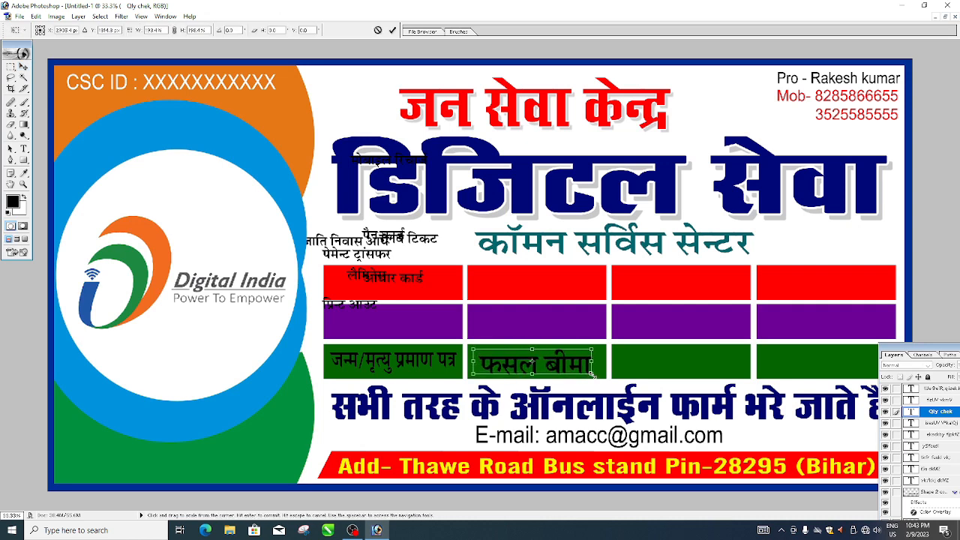
{"action": "key", "text": "Return"}
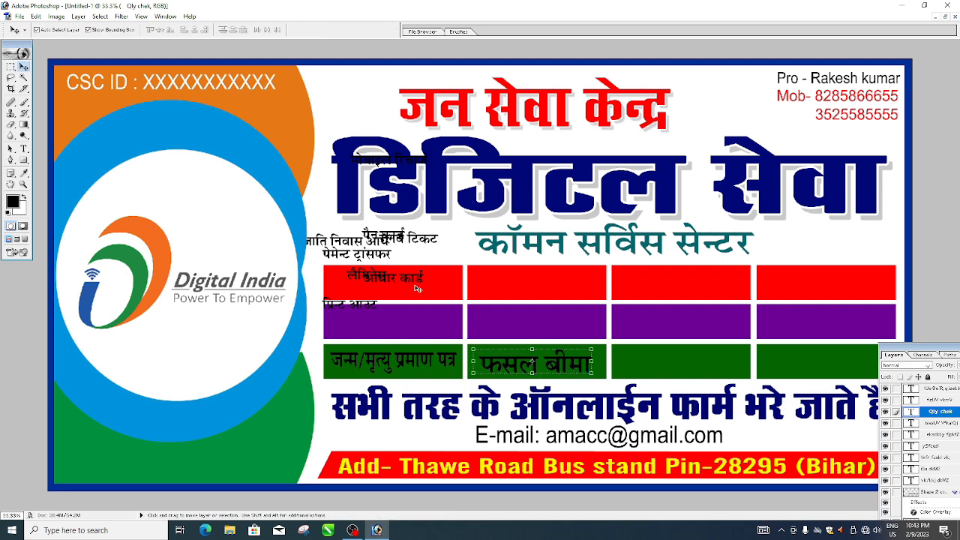
Step: Place आधार कार्ड in the third green box and पेमेन्ट ट्रांसफर in the fourth, enlarging both to fit
{"action": "left_click_drag", "start_coordinate": [415, 280], "coordinate": [735, 375]}
{"action": "key", "text": "ctrl+t"}
{"action": "key", "text": "Return"}
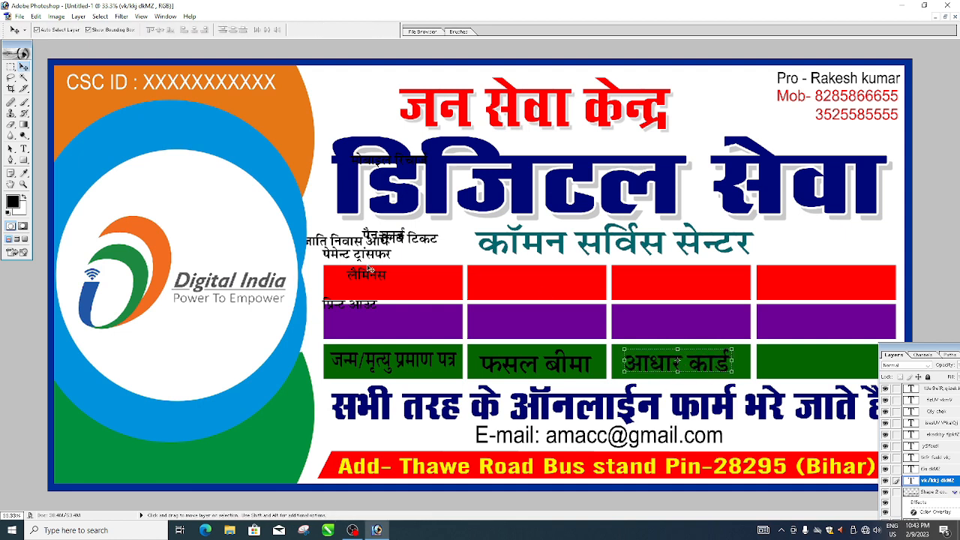
{"action": "left_click", "coordinate": [386, 257]}
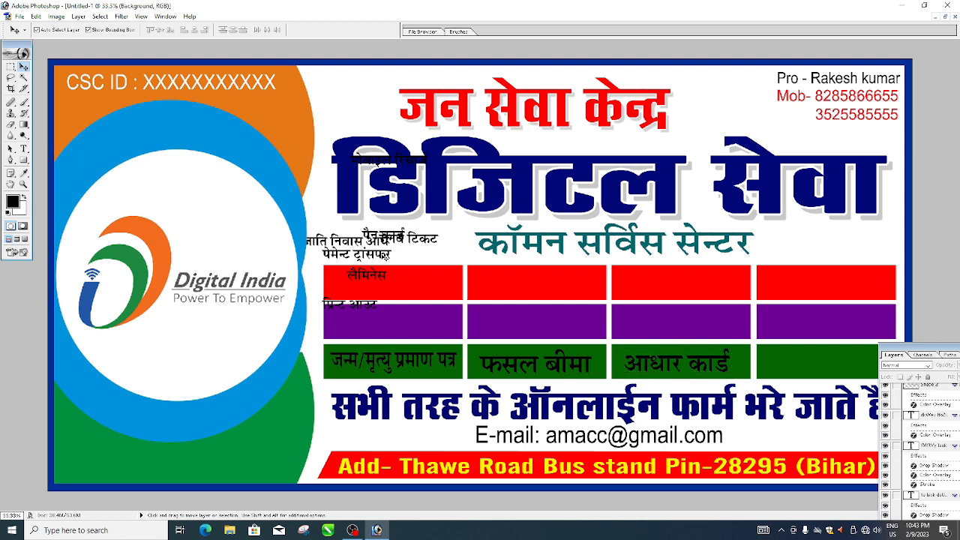
{"action": "left_click_drag", "start_coordinate": [383, 257], "coordinate": [873, 370]}
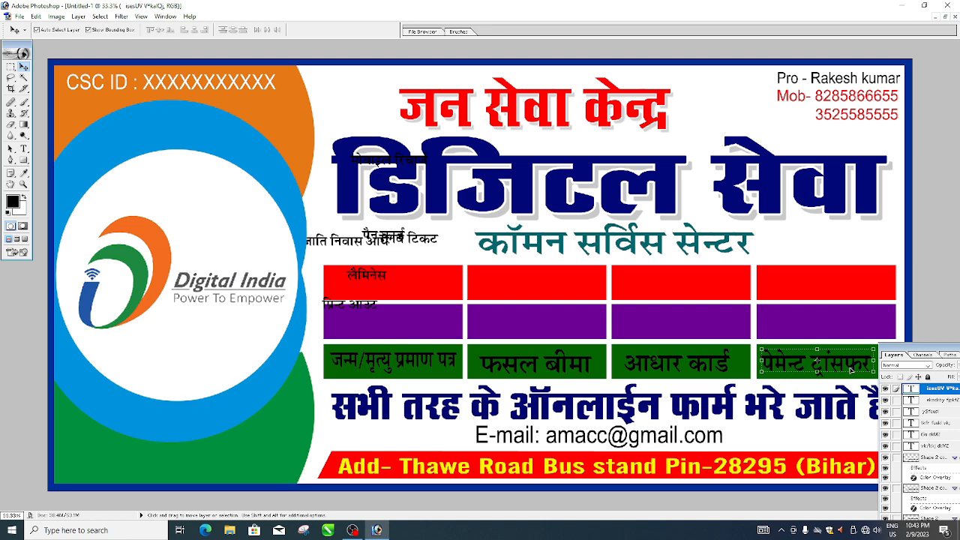
{"action": "left_click_drag", "start_coordinate": [851, 369], "coordinate": [859, 369]}
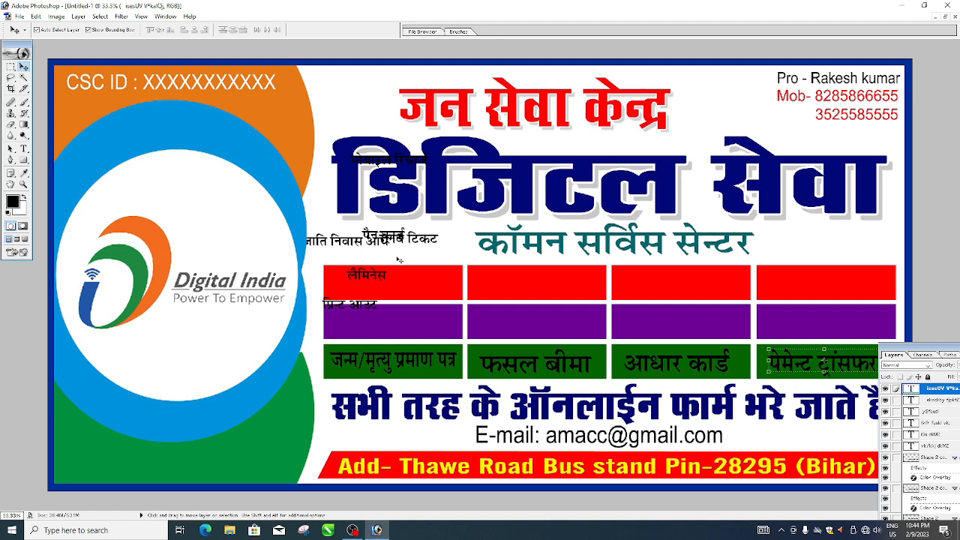
Step: Place जाति निवास आय in the second red box and रेलवे टिकट in the third, enlarging both to fit
{"action": "left_click_drag", "start_coordinate": [344, 243], "coordinate": [593, 294]}
{"action": "key", "text": "ctrl+t"}
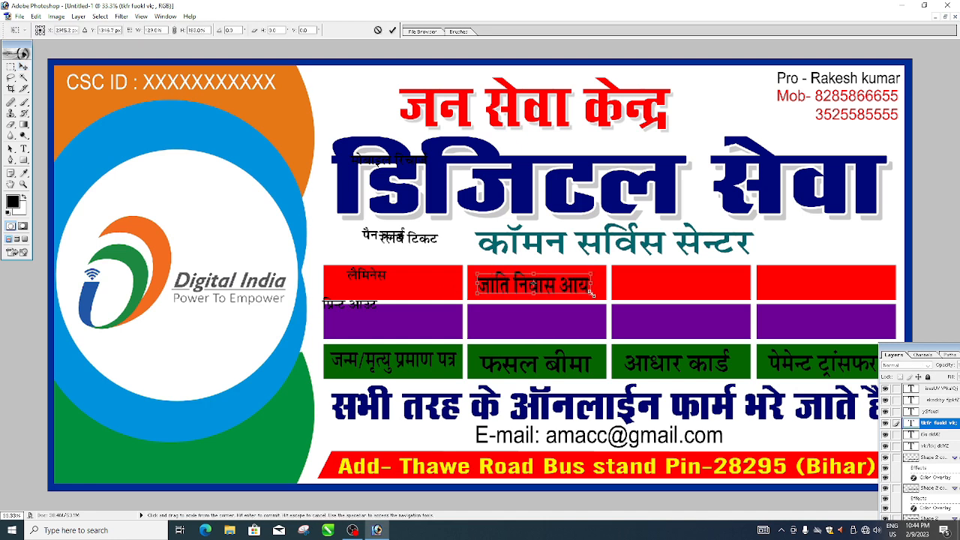
{"action": "key", "text": "Return"}
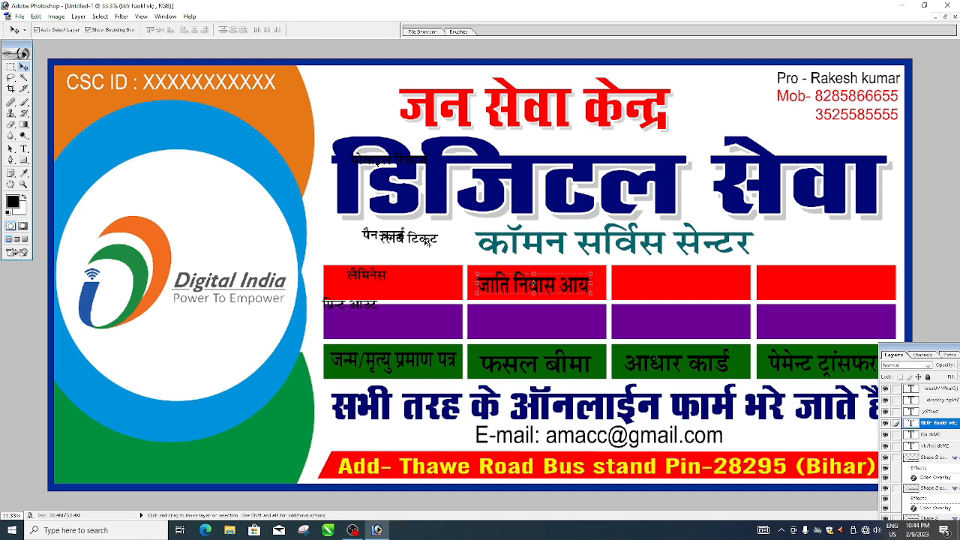
{"action": "left_click_drag", "start_coordinate": [428, 242], "coordinate": [736, 292]}
{"action": "key", "text": "ctrl+t"}
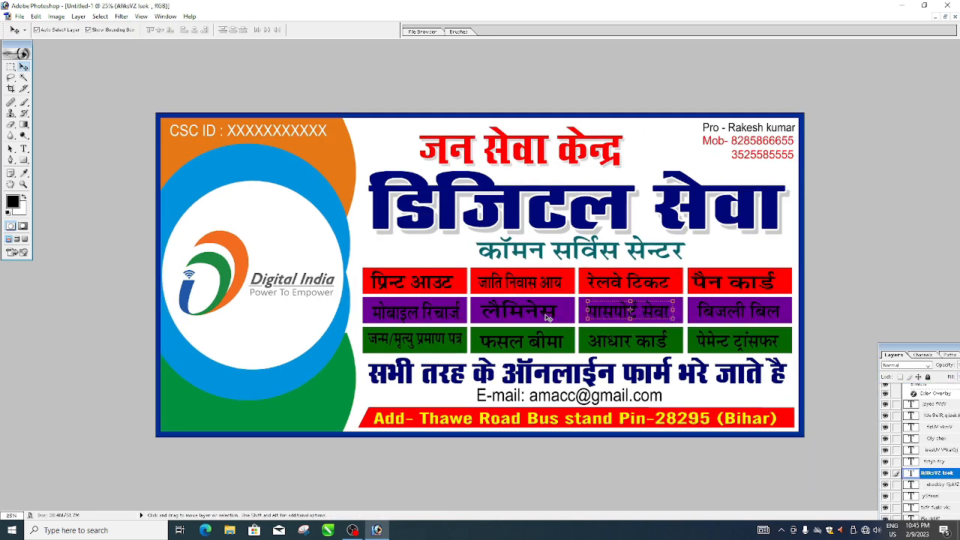
Step: Apply a white (#FFFFFF) Color Overlay at 100% opacity to the प्रिन्ट आउट text in the first red box
{"action": "left_click", "coordinate": [402, 279]}
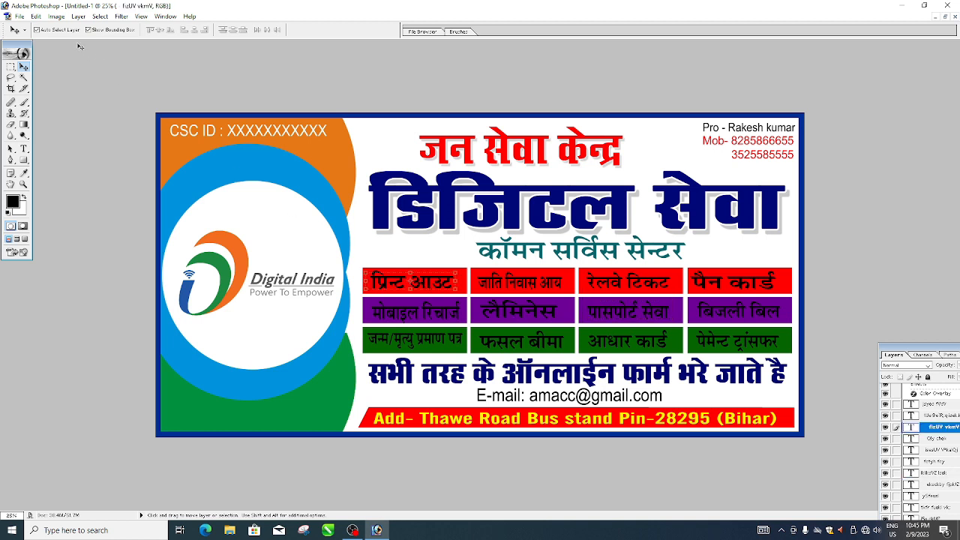
{"action": "left_click", "coordinate": [78, 16]}
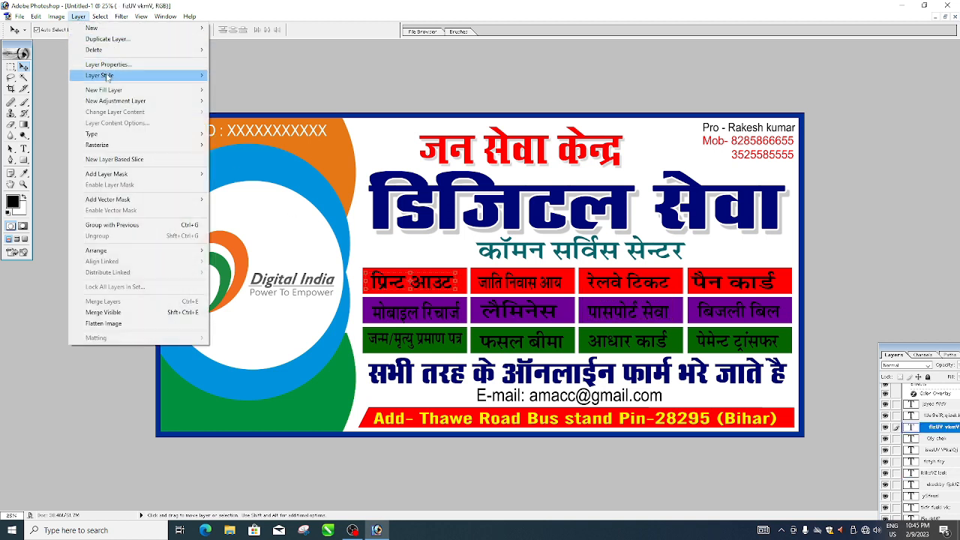
{"action": "left_click", "coordinate": [242, 155]}
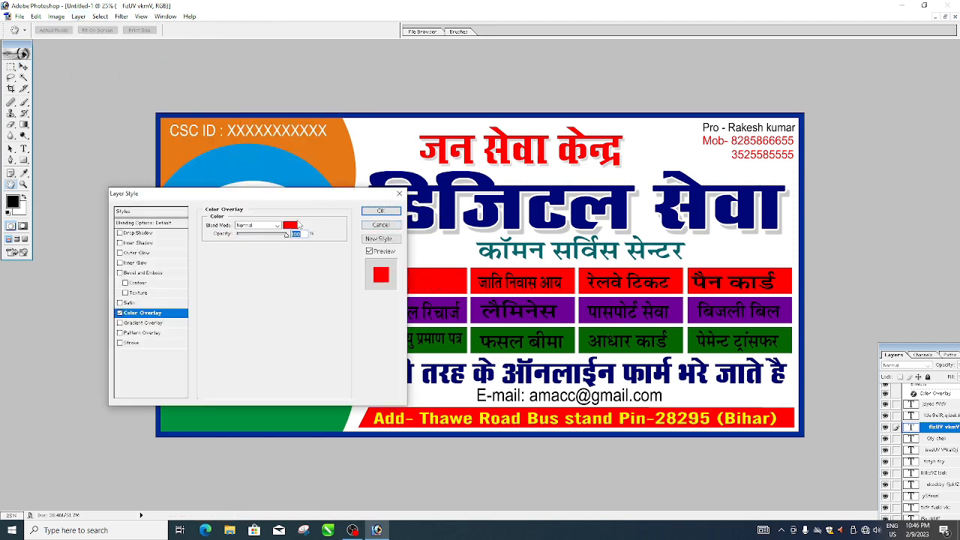
{"action": "left_click", "coordinate": [291, 226]}
{"action": "left_click", "coordinate": [153, 267]}
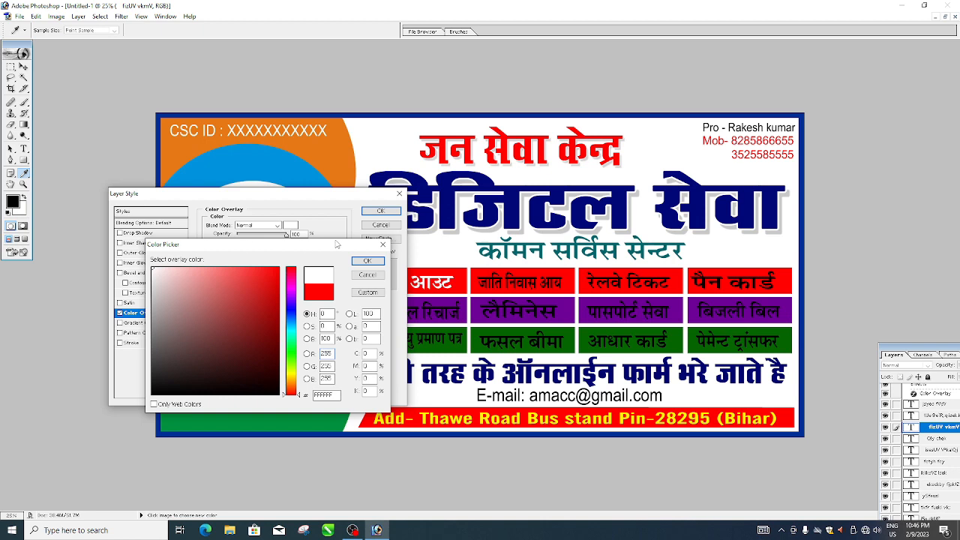
{"action": "left_click", "coordinate": [368, 261]}
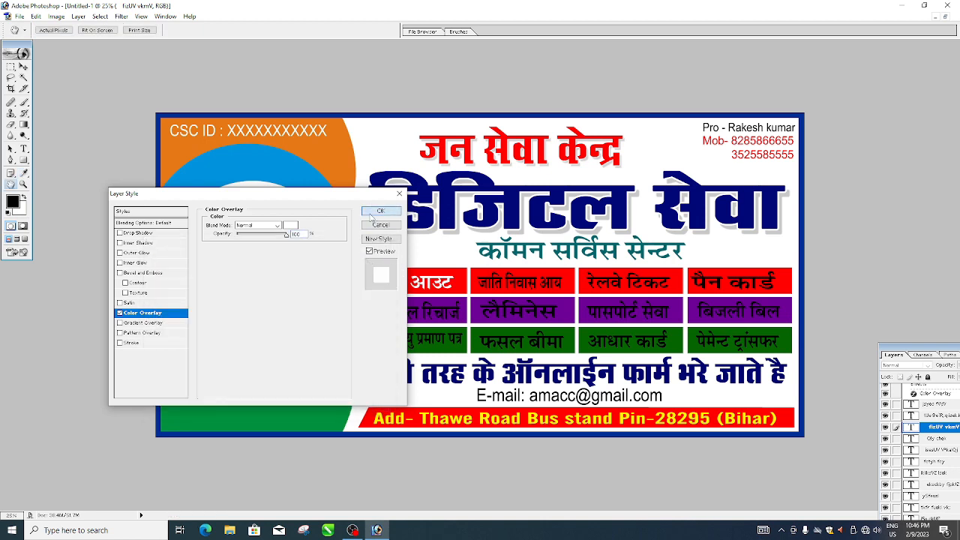
{"action": "left_click", "coordinate": [379, 211]}
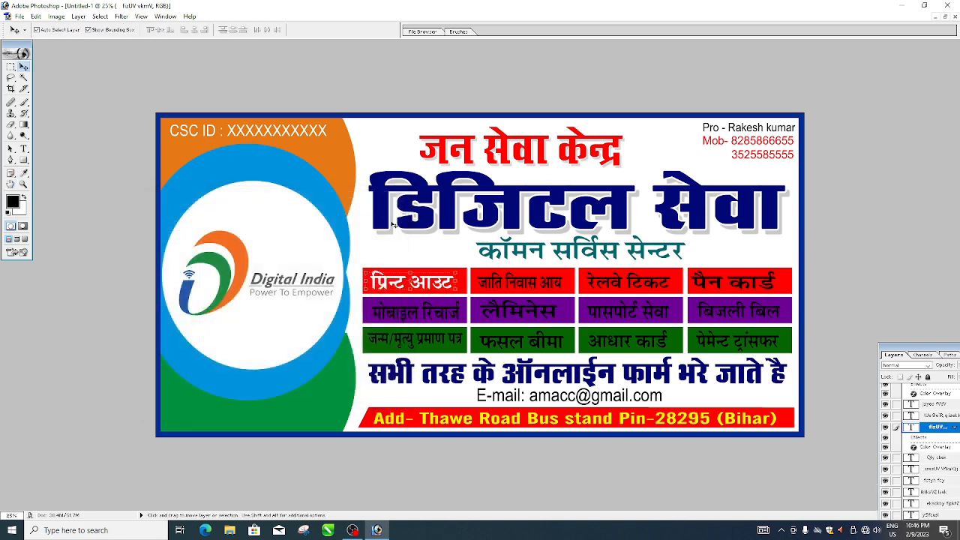
Step: Apply a white (#FFFFFF) Color Overlay at 100% opacity to the जाति निवास आय text in the second red box
{"action": "left_click", "coordinate": [495, 282]}
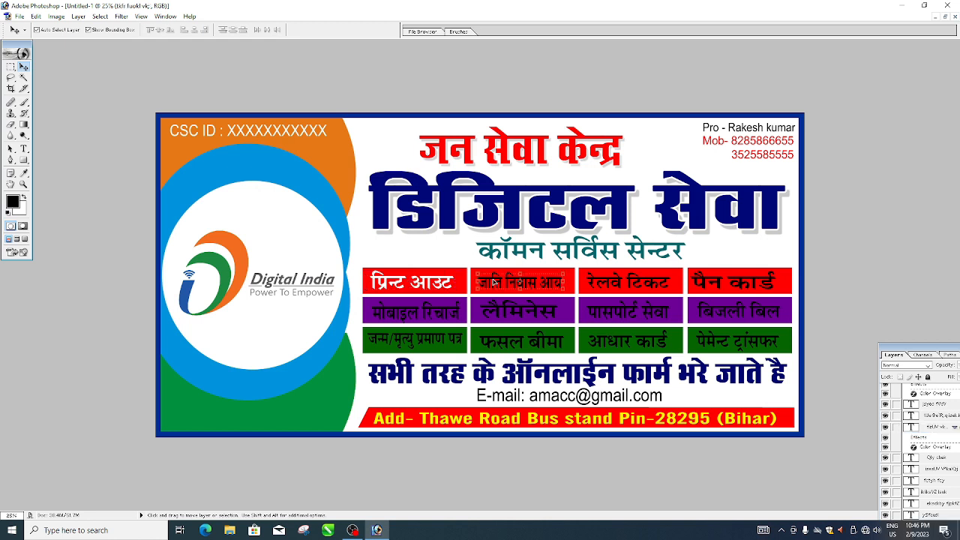
{"action": "left_click", "coordinate": [85, 17]}
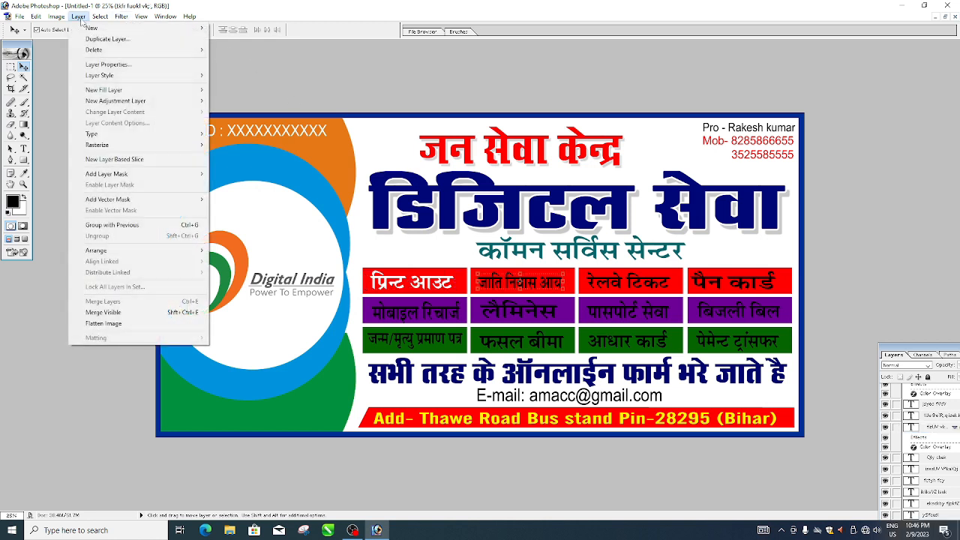
{"action": "mouse_move", "coordinate": [143, 75]}
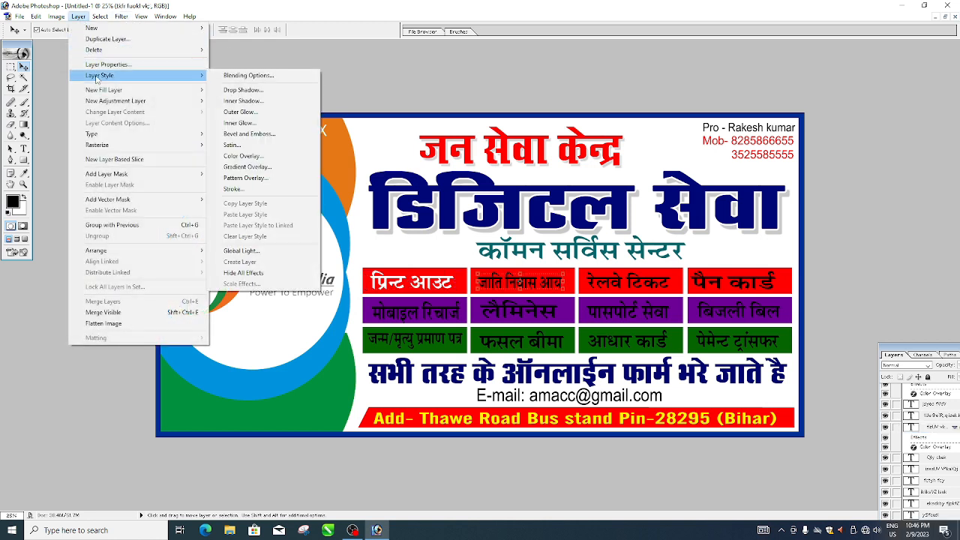
{"action": "left_click", "coordinate": [261, 157]}
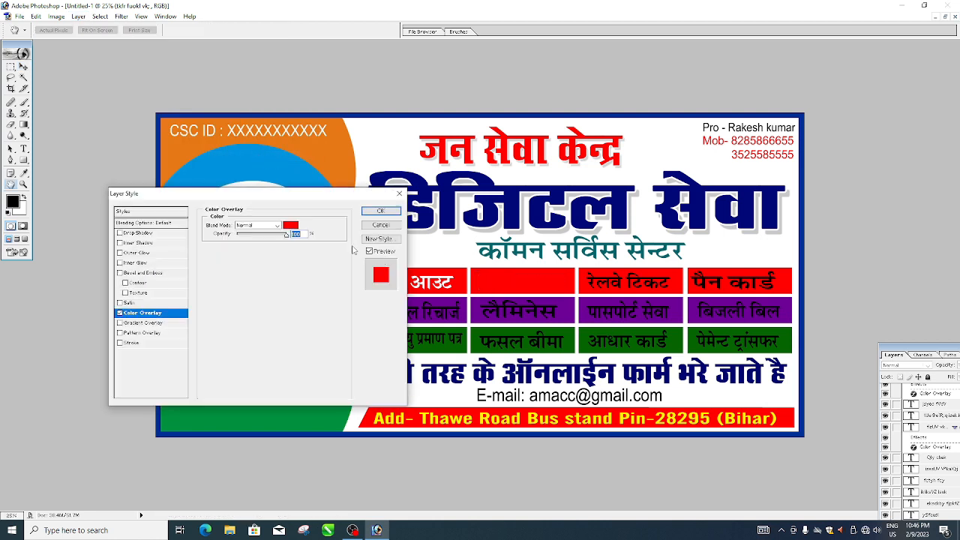
{"action": "left_click", "coordinate": [291, 227]}
{"action": "left_click", "coordinate": [153, 269]}
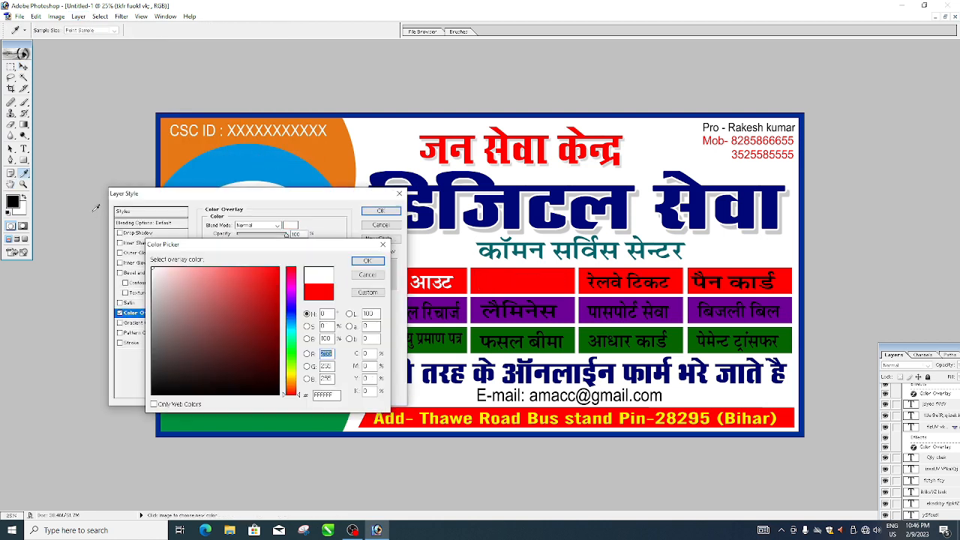
{"action": "left_click", "coordinate": [367, 261]}
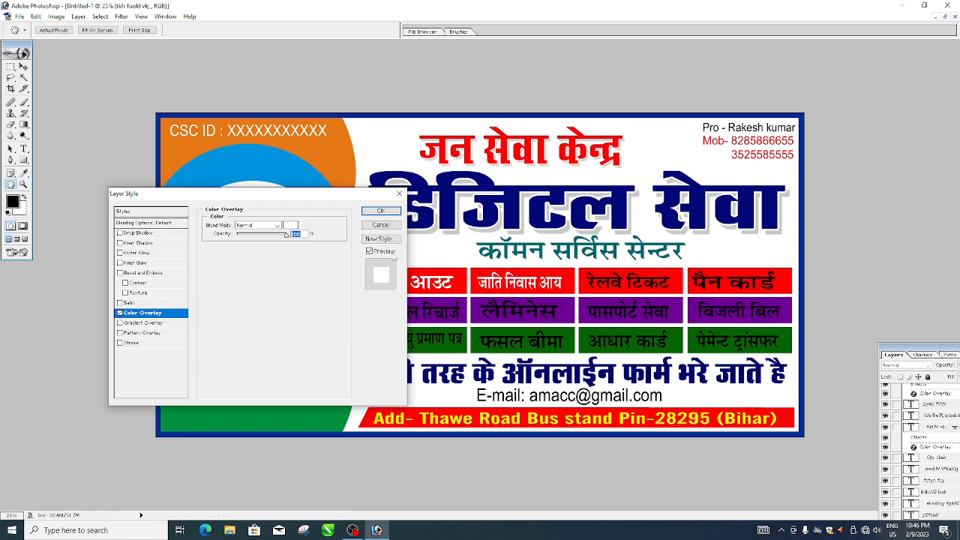
{"action": "left_click", "coordinate": [380, 210]}
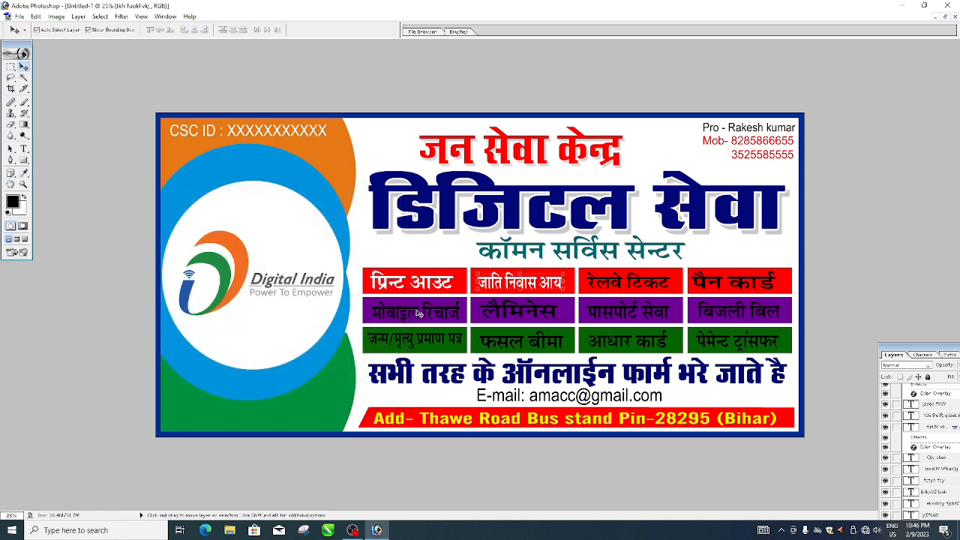
Step: Apply a white (#FFFFFF) Color Overlay at 100% opacity to the मोबाइल रिचार्ज text in the first purple box
{"action": "left_click", "coordinate": [418, 314]}
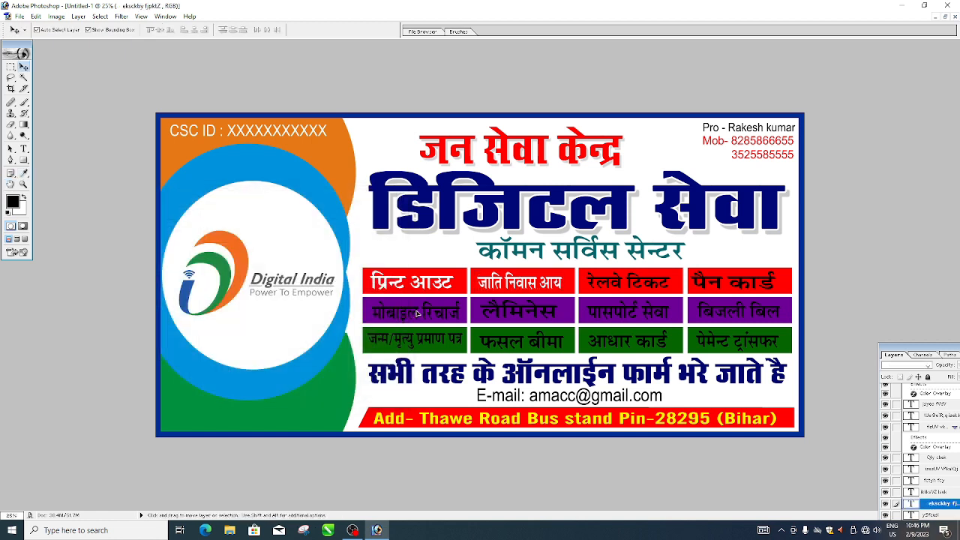
{"action": "left_click", "coordinate": [78, 16]}
{"action": "mouse_move", "coordinate": [113, 78]}
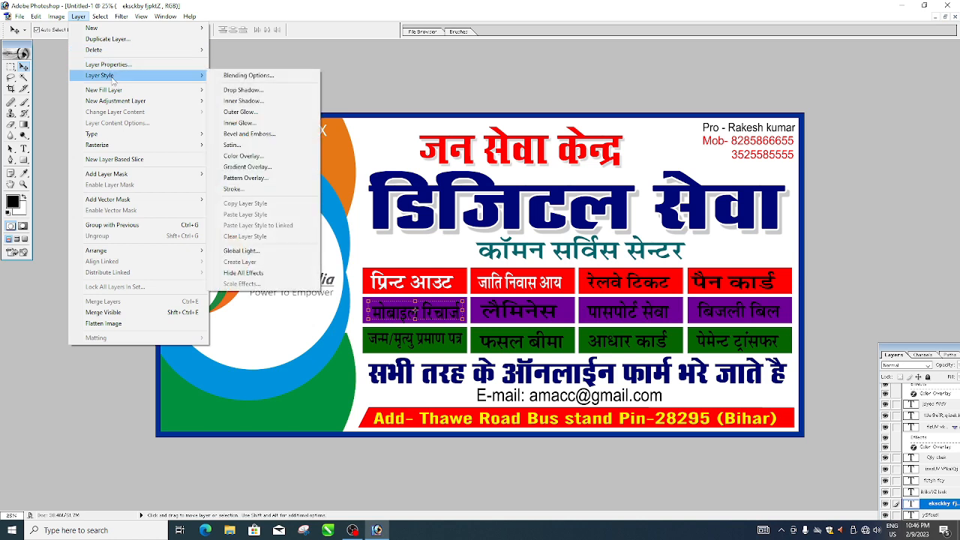
{"action": "left_click", "coordinate": [248, 157]}
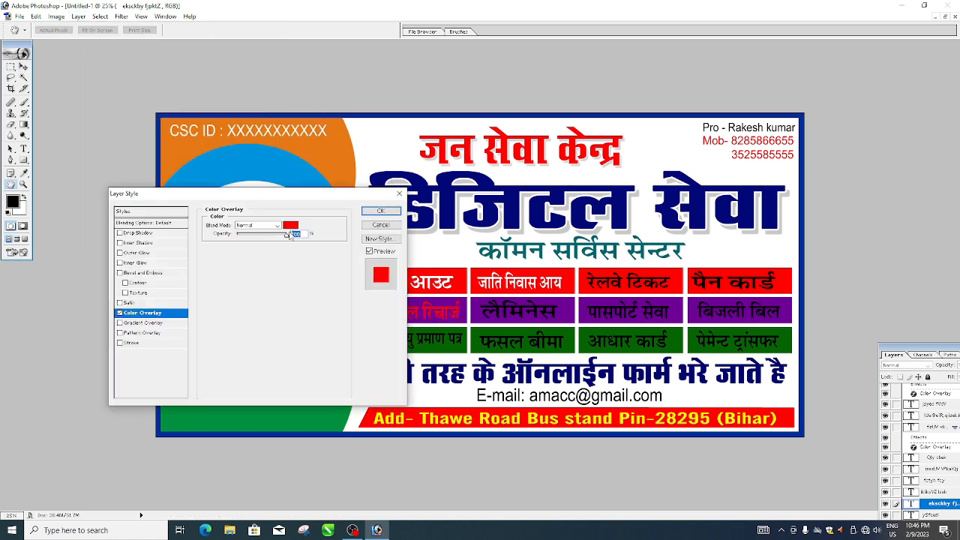
{"action": "left_click", "coordinate": [289, 226]}
{"action": "left_click", "coordinate": [152, 268]}
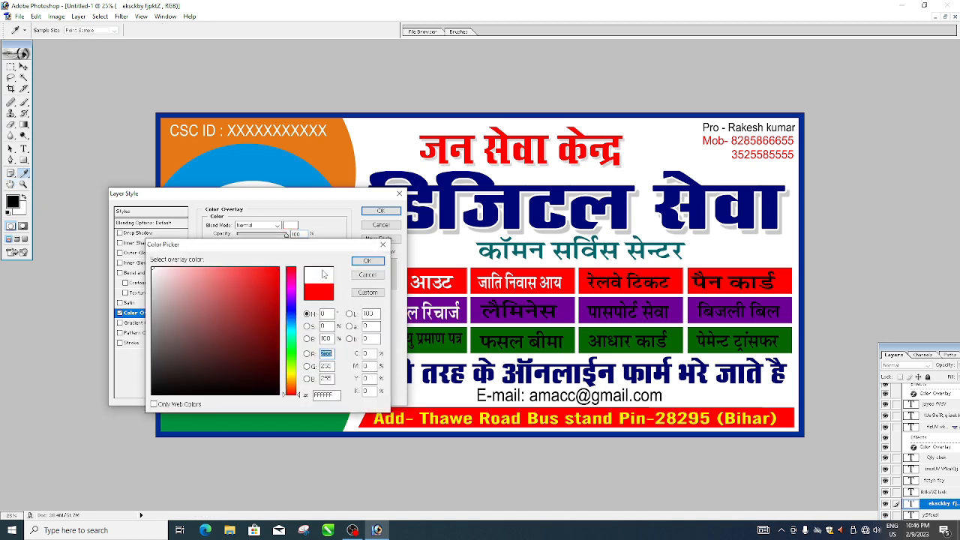
{"action": "left_click", "coordinate": [366, 261]}
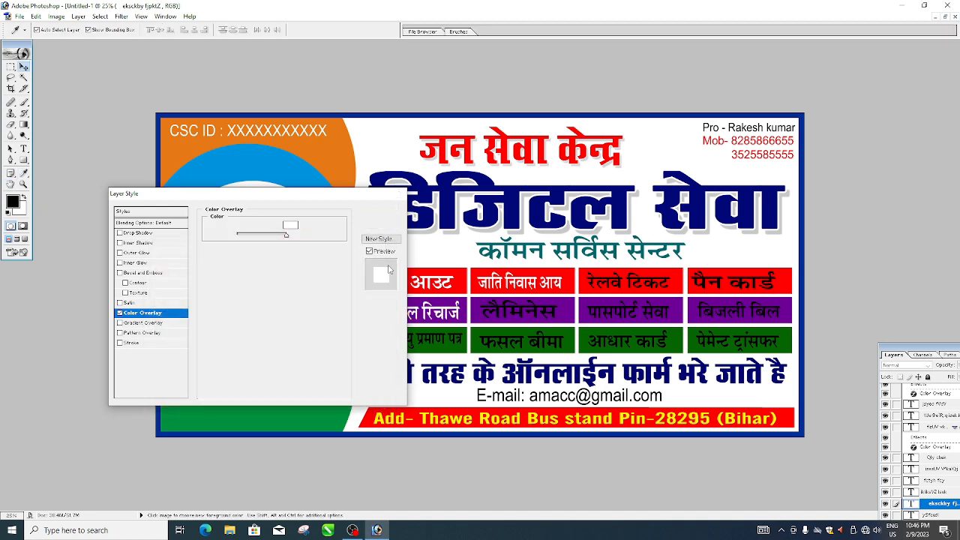
{"action": "left_click", "coordinate": [381, 210]}
Step: Apply a yellow (#FCFF00) Color Overlay at 100% opacity to the जन्म/मृत्यु प्रमाण पत्र text in the first green box
{"action": "left_click", "coordinate": [424, 344]}
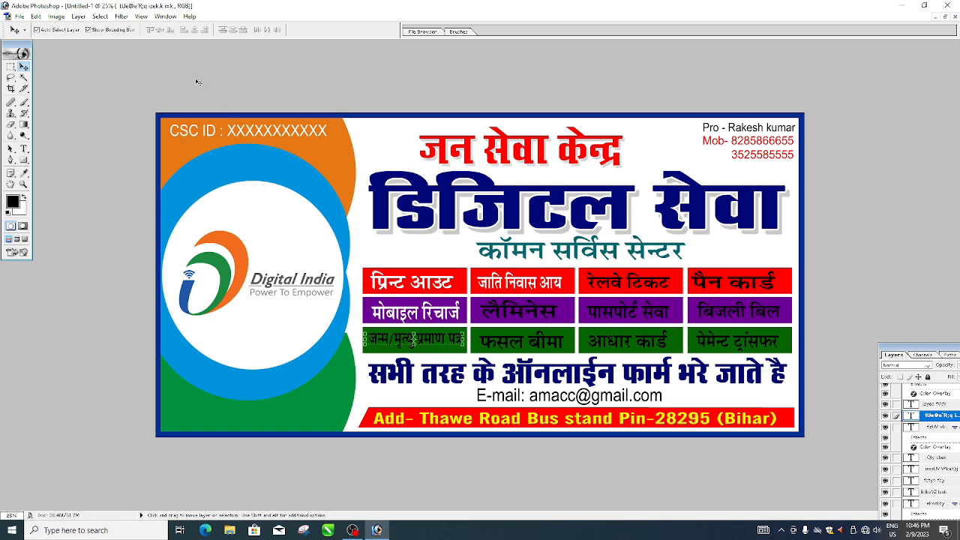
{"action": "left_click", "coordinate": [78, 16]}
{"action": "mouse_move", "coordinate": [188, 75]}
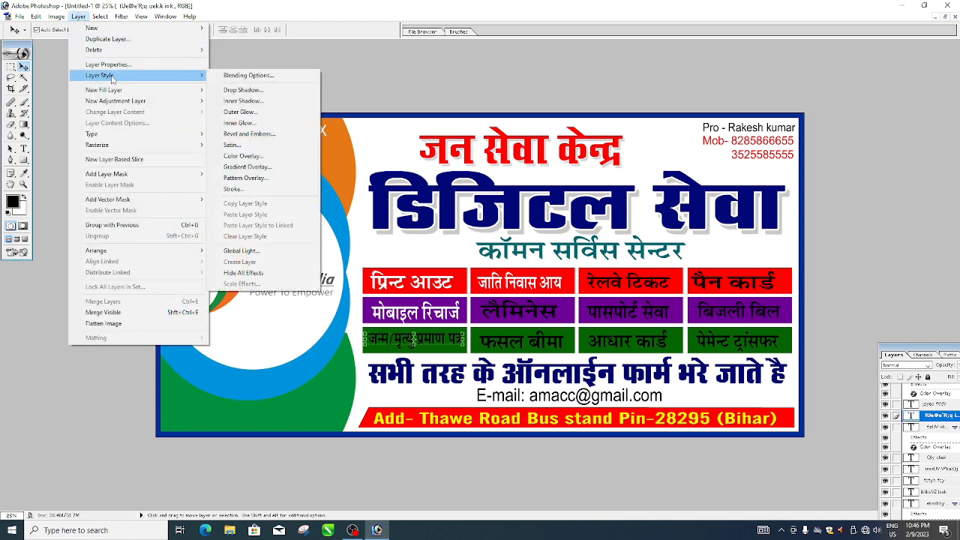
{"action": "left_click", "coordinate": [226, 155]}
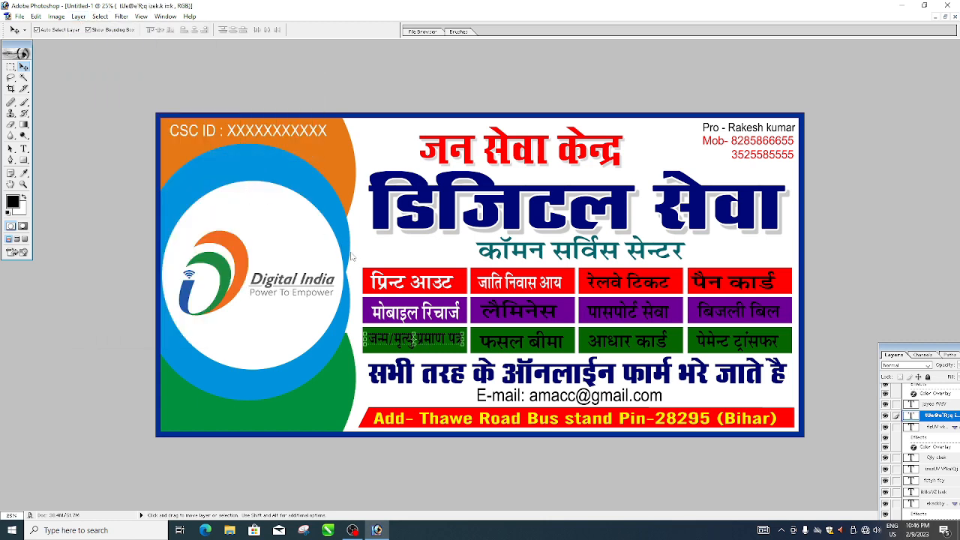
{"action": "left_click", "coordinate": [292, 227]}
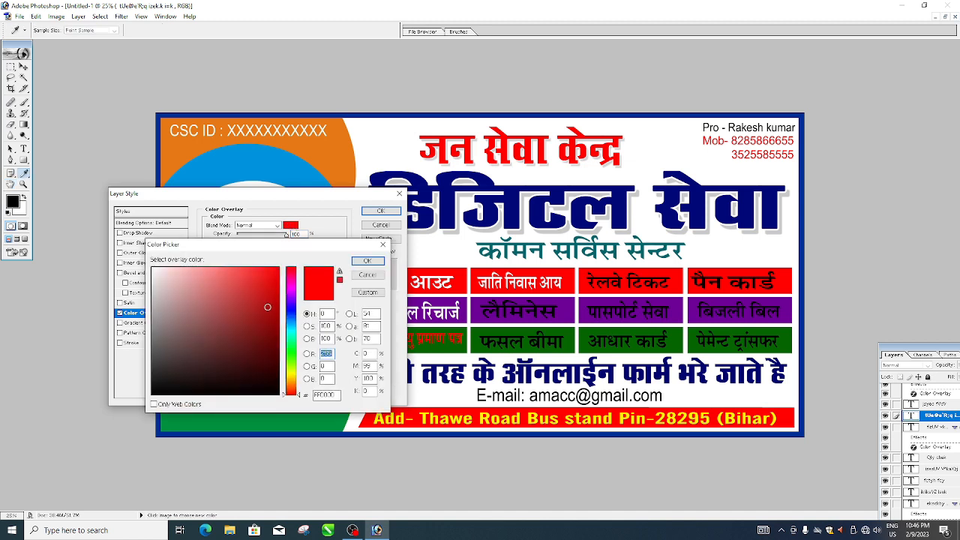
{"action": "left_click", "coordinate": [296, 374]}
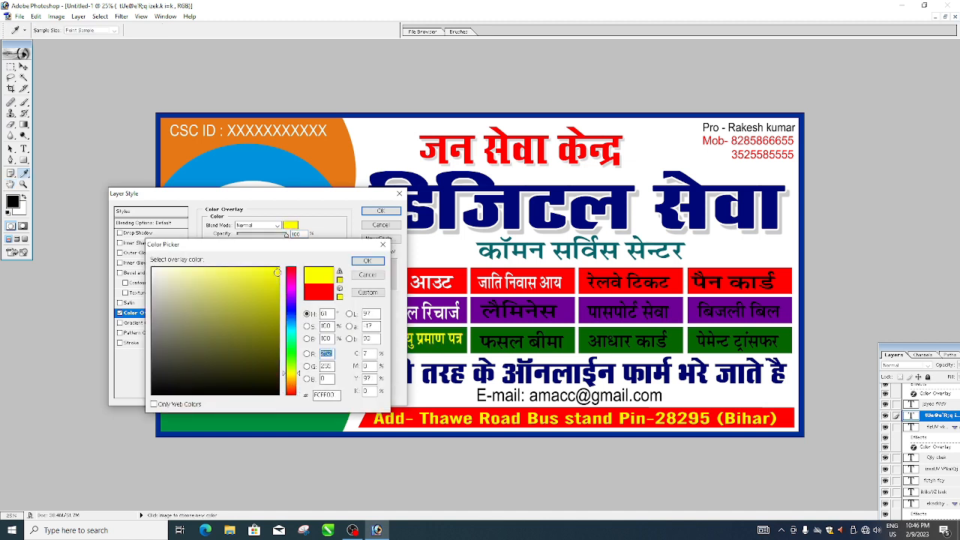
{"action": "left_click", "coordinate": [367, 261]}
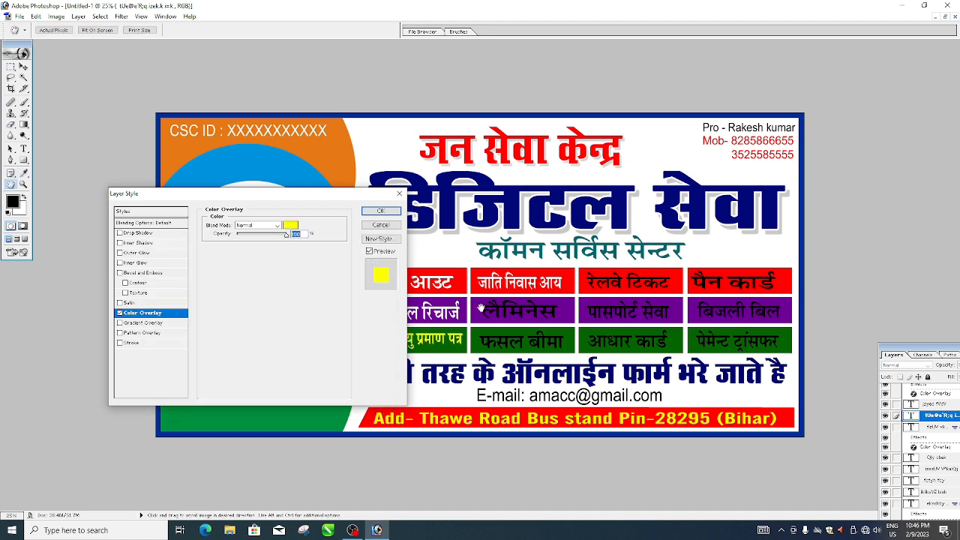
{"action": "left_click", "coordinate": [380, 211]}
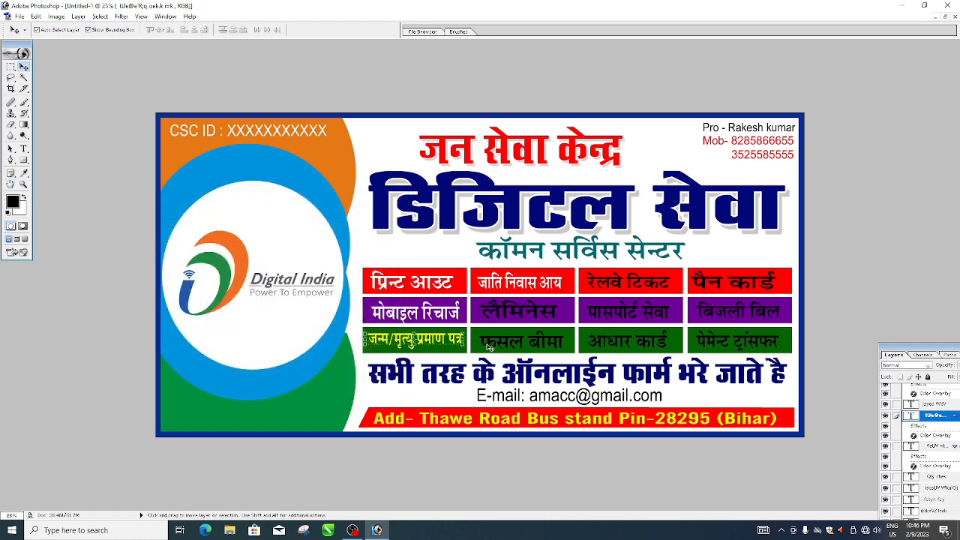
Step: Apply a yellow (#FFFC00) Color Overlay at 100% opacity to the फसल बीमा text in the second green box
{"action": "left_click", "coordinate": [489, 346]}
{"action": "left_click", "coordinate": [79, 17]}
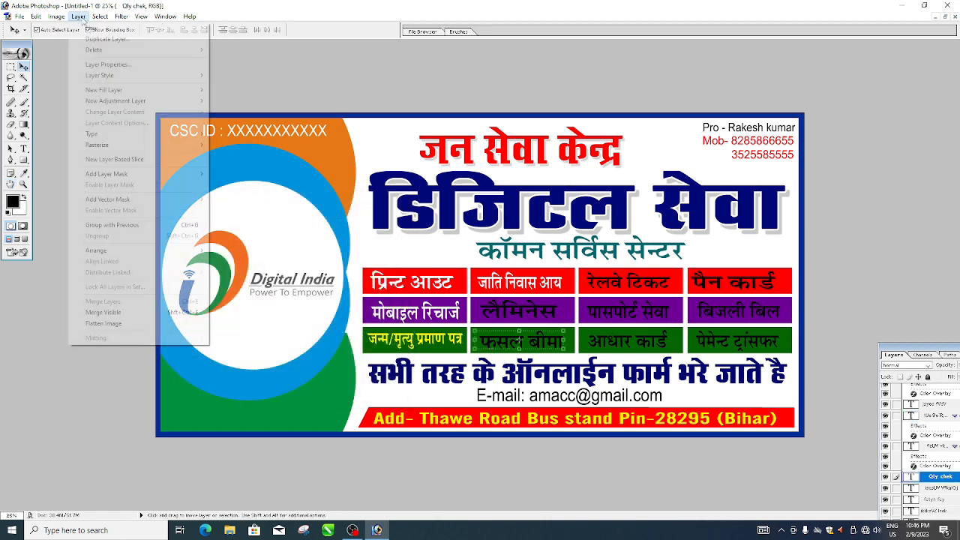
{"action": "mouse_move", "coordinate": [150, 75]}
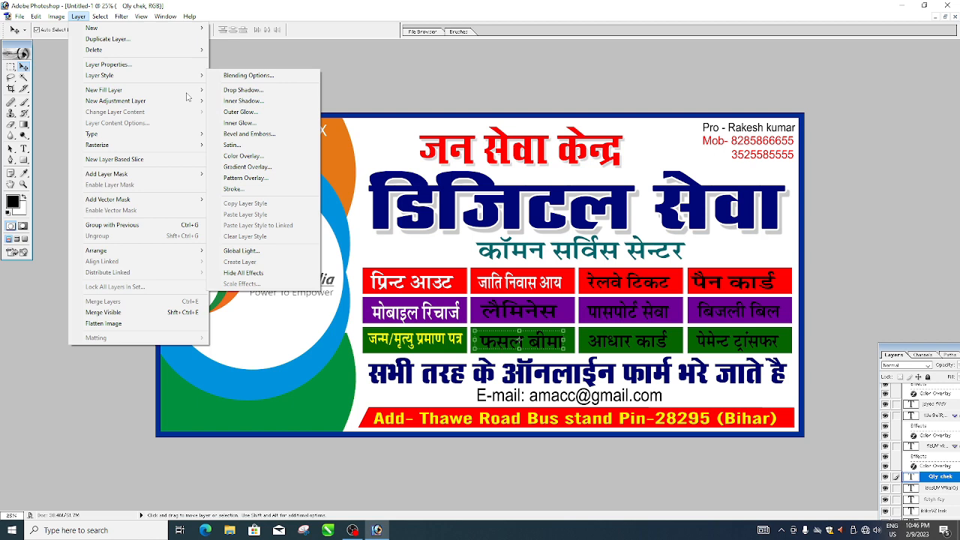
{"action": "left_click", "coordinate": [239, 155]}
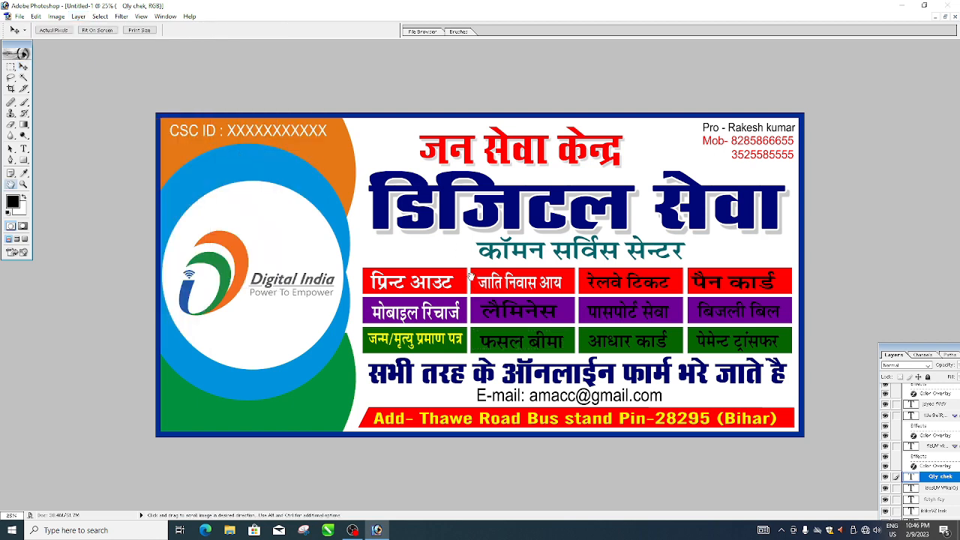
{"action": "left_click", "coordinate": [292, 225]}
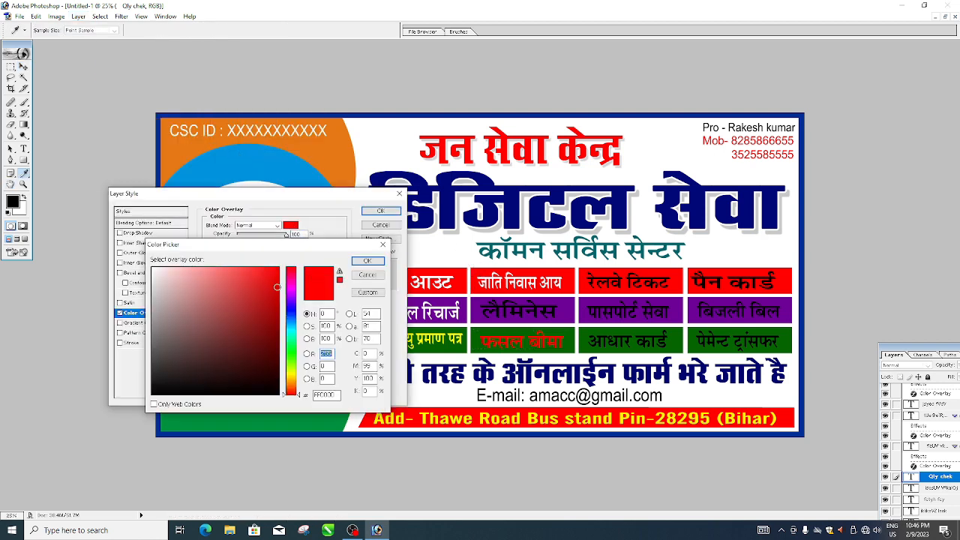
{"action": "left_click_drag", "start_coordinate": [296, 378], "coordinate": [296, 372]}
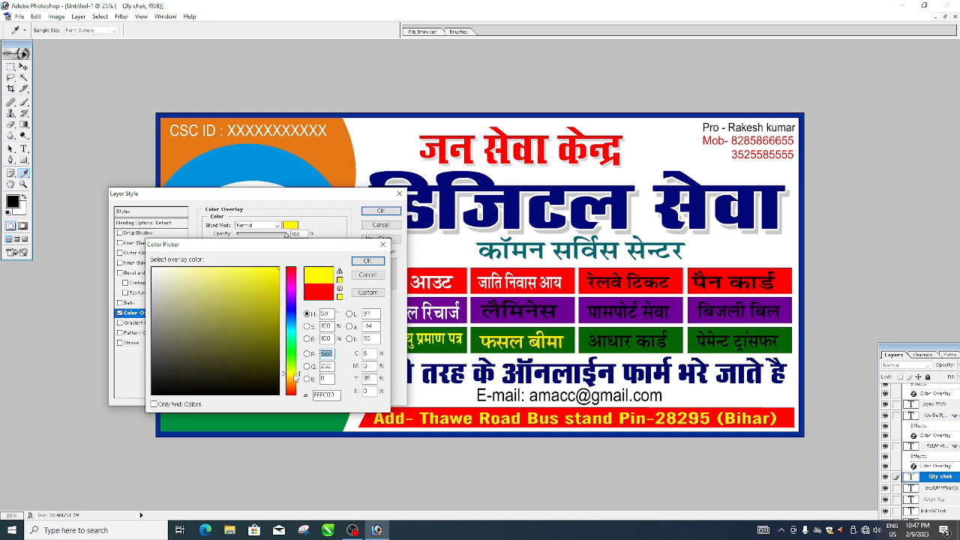
{"action": "left_click", "coordinate": [371, 260]}
{"action": "left_click", "coordinate": [380, 211]}
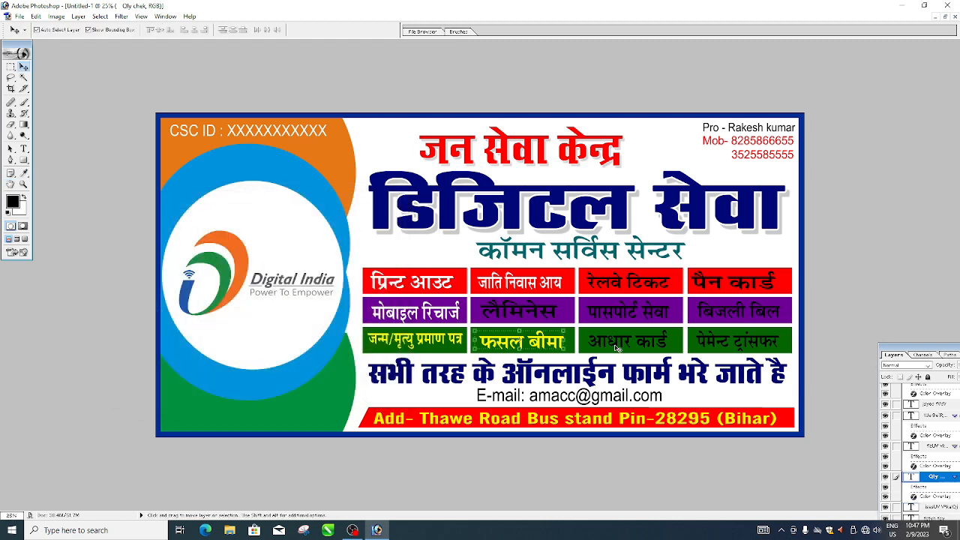
Step: Select the आधार कार्ड text in the third green box
{"action": "left_click", "coordinate": [616, 347]}
{"action": "left_click", "coordinate": [616, 345]}
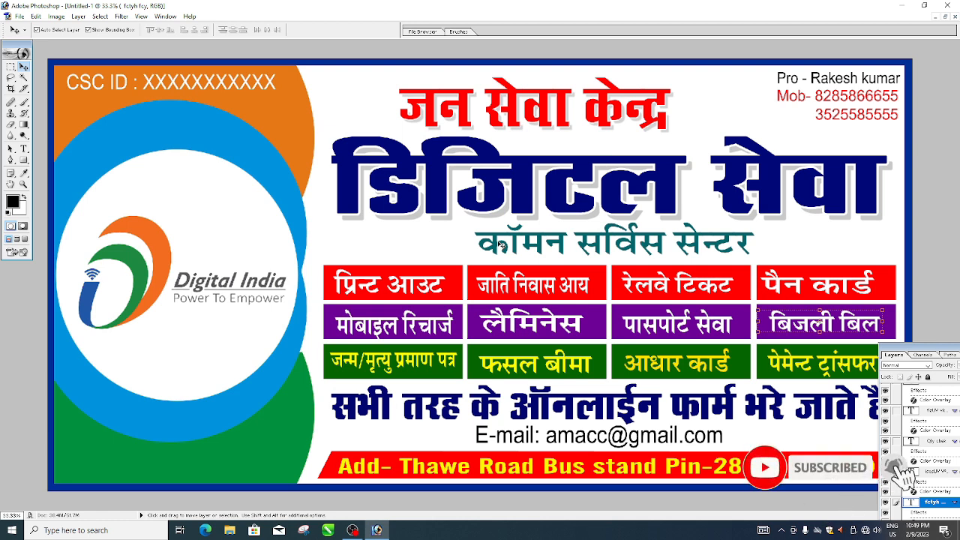
Step: Start opening a file and browse to the png folder inside scs logo in the downlod folder on New Volume (E:)
{"action": "left_click", "coordinate": [19, 17]}
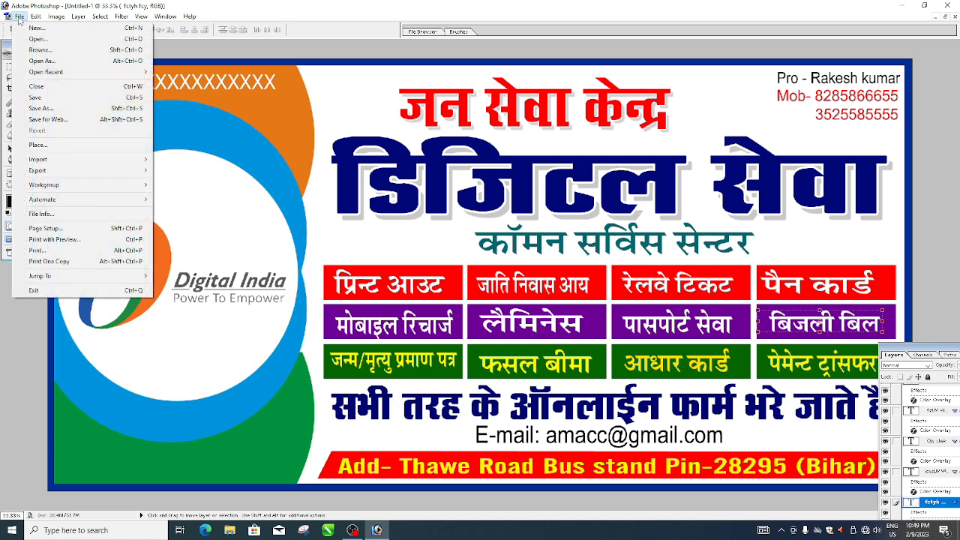
{"action": "left_click", "coordinate": [31, 37]}
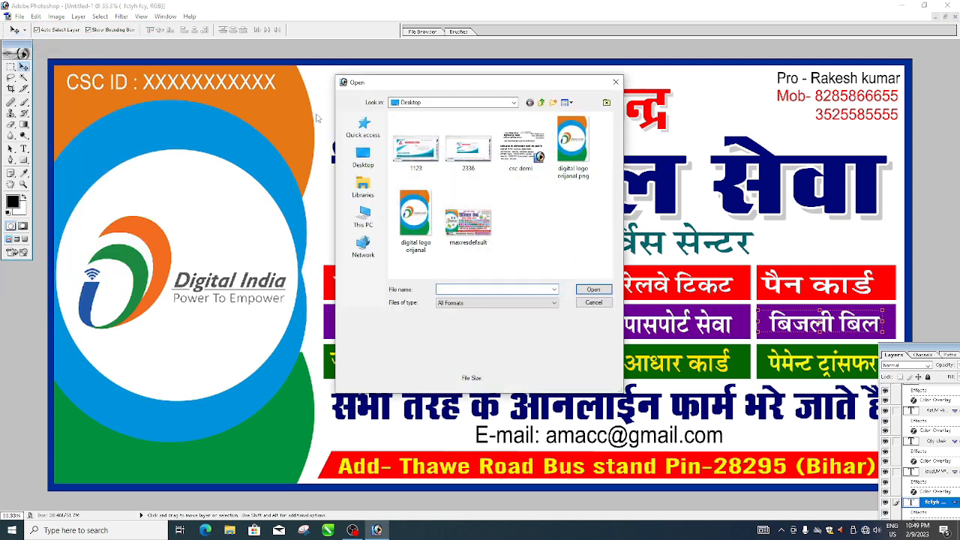
{"action": "left_click", "coordinate": [363, 157]}
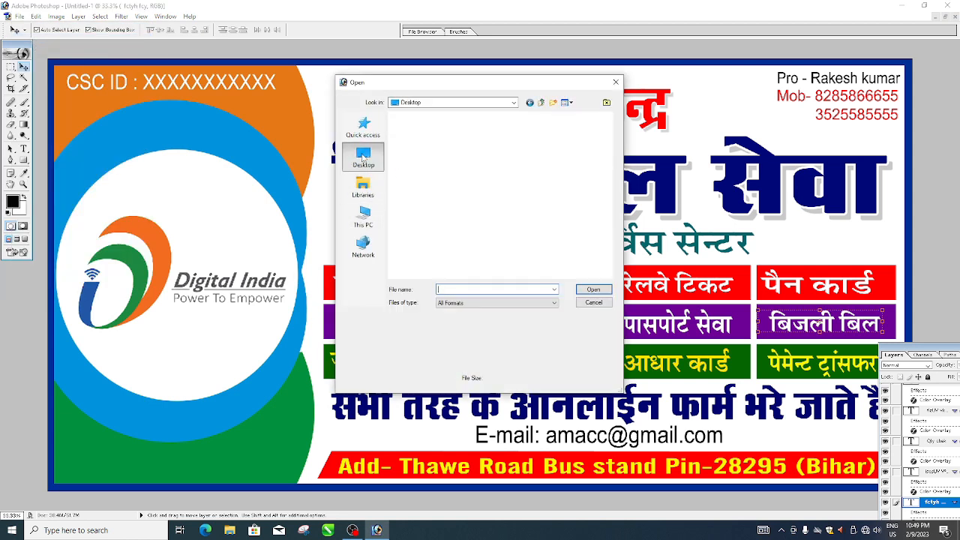
{"action": "left_click", "coordinate": [366, 222]}
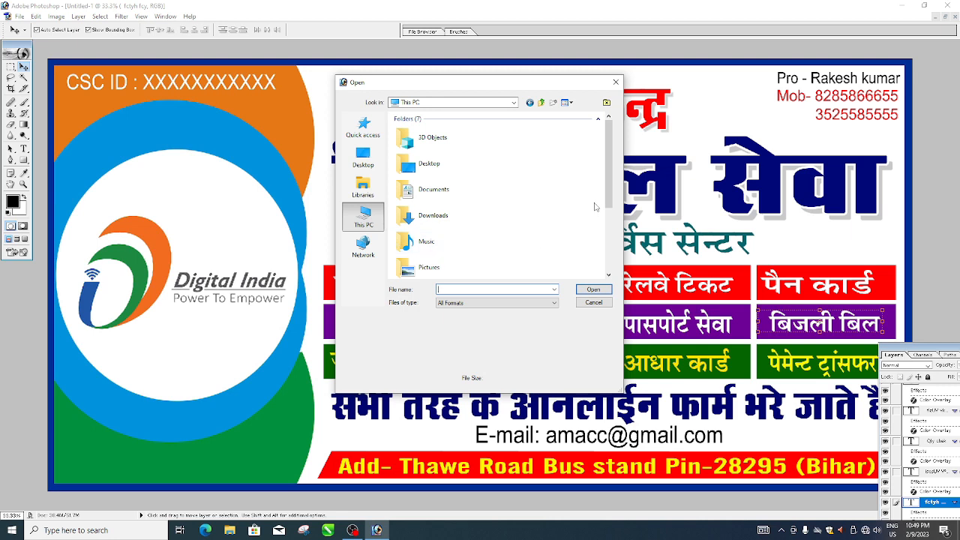
{"action": "left_click_drag", "start_coordinate": [609, 204], "coordinate": [609, 267]}
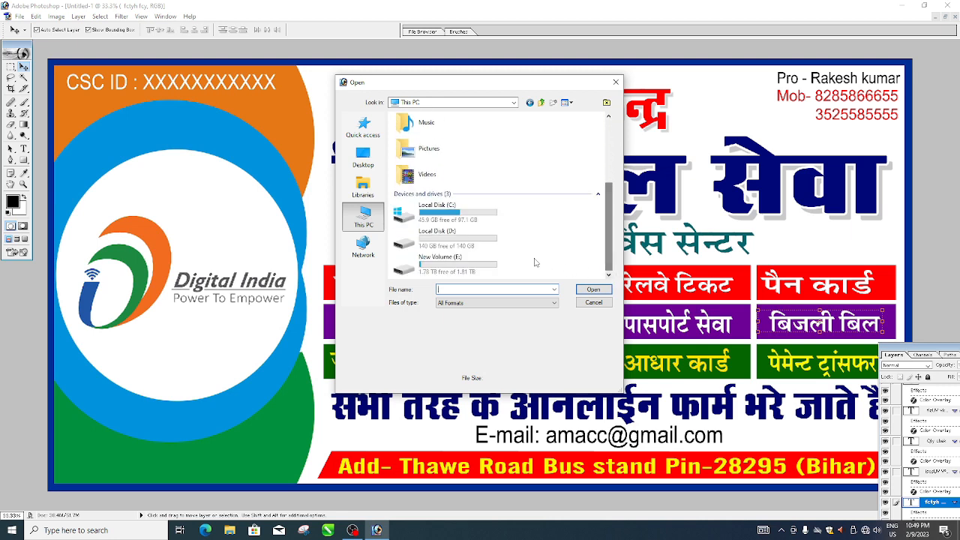
{"action": "left_click", "coordinate": [431, 271]}
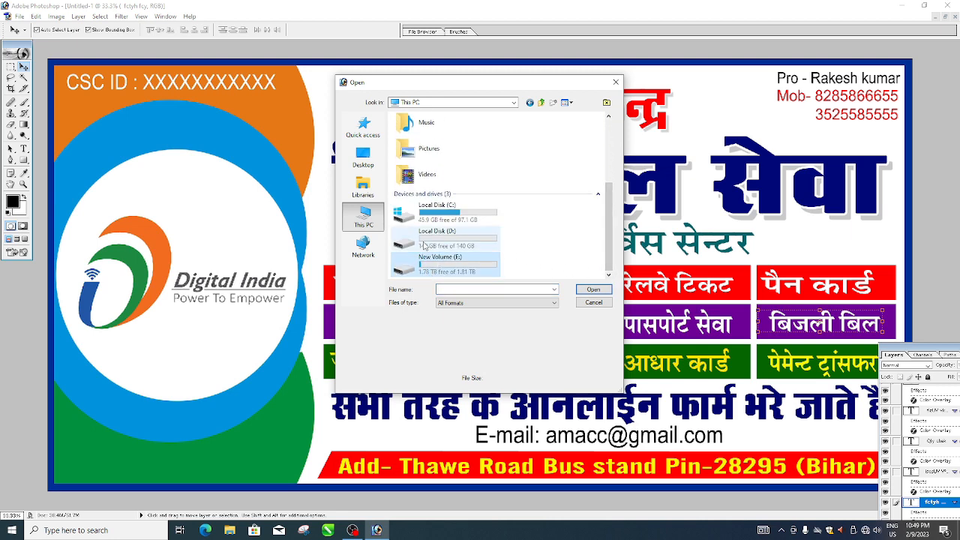
{"action": "double_click", "coordinate": [448, 258]}
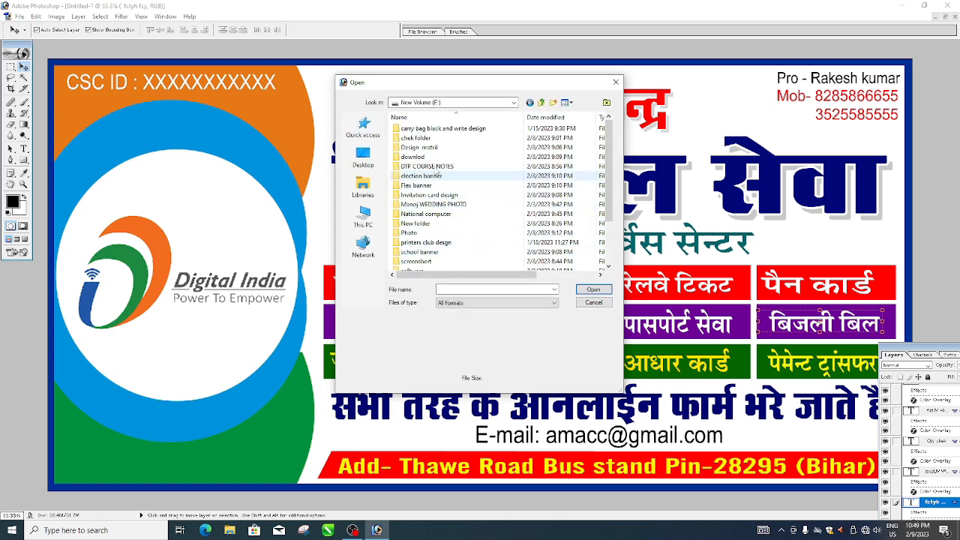
{"action": "double_click", "coordinate": [425, 159]}
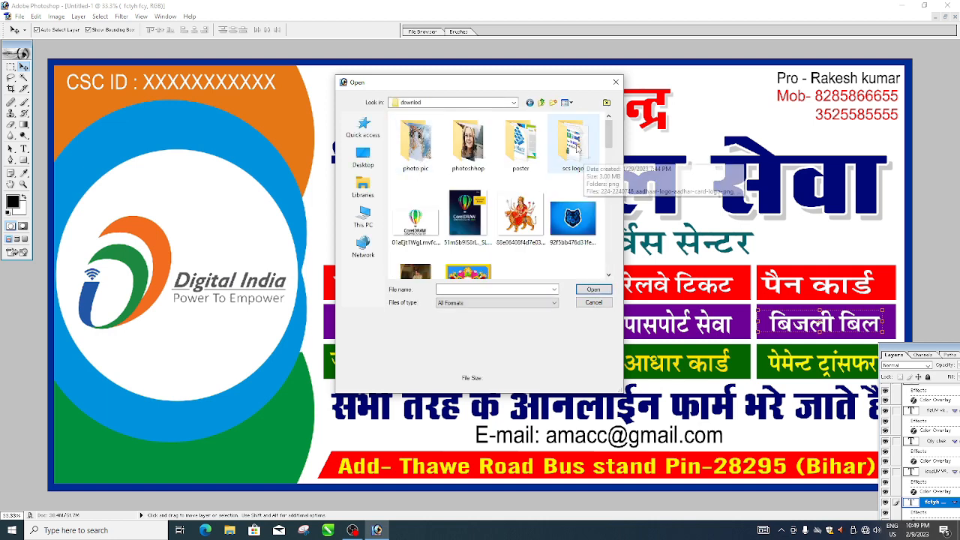
{"action": "double_click", "coordinate": [411, 149]}
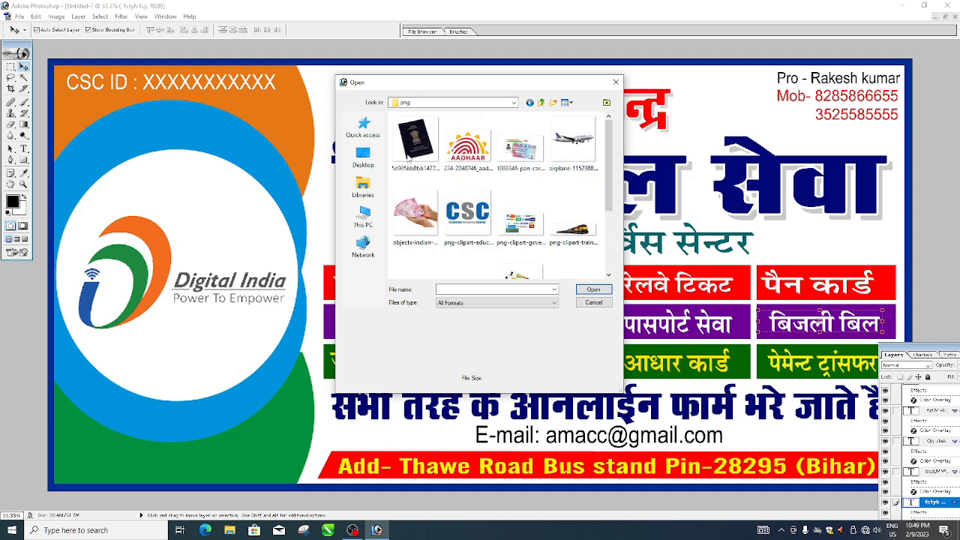
Step: Open the PAN card, Indian money, CSC logo and Voter-Id-removebg-preview images together from the png folder
{"action": "left_click", "coordinate": [523, 157]}
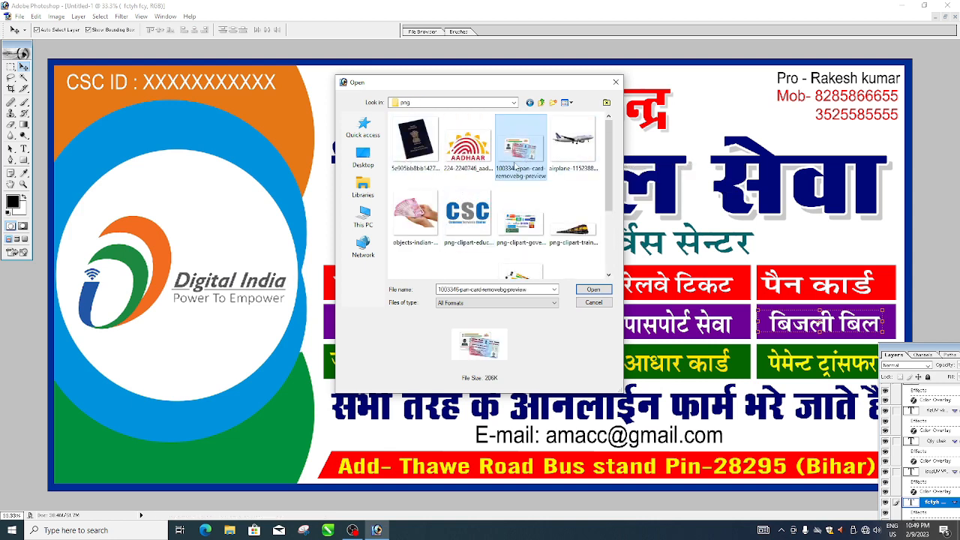
{"action": "left_click", "coordinate": [414, 213], "text": "ctrl"}
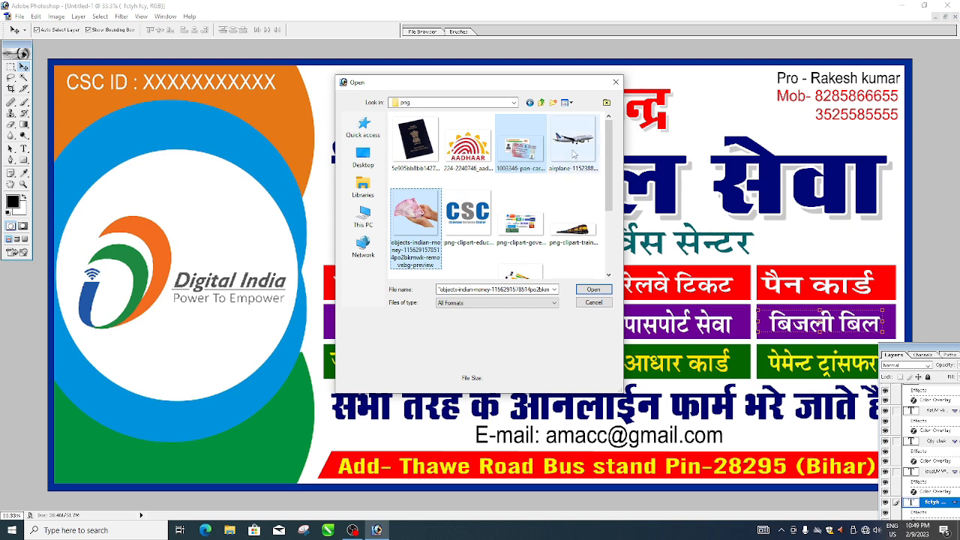
{"action": "left_click", "coordinate": [468, 213], "text": "ctrl"}
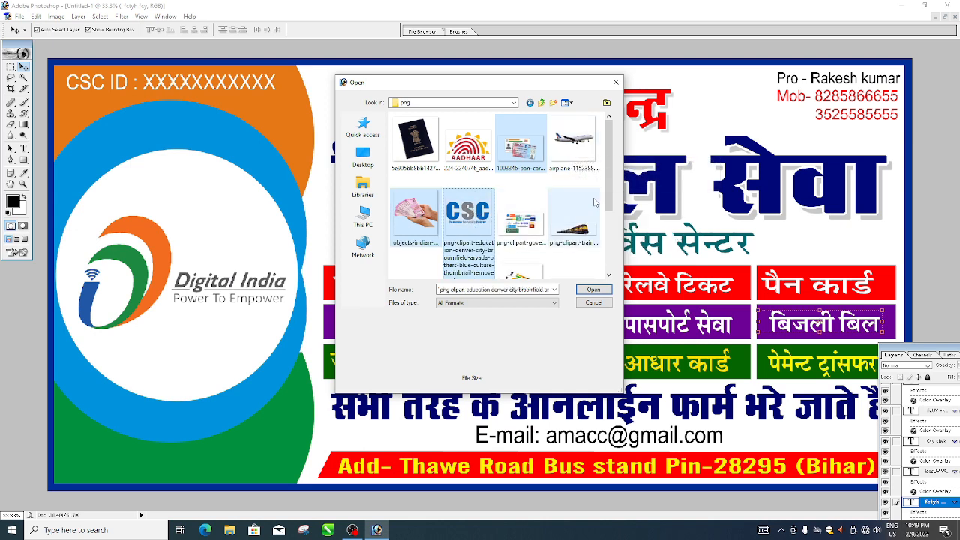
{"action": "left_click_drag", "start_coordinate": [611, 203], "coordinate": [613, 238]}
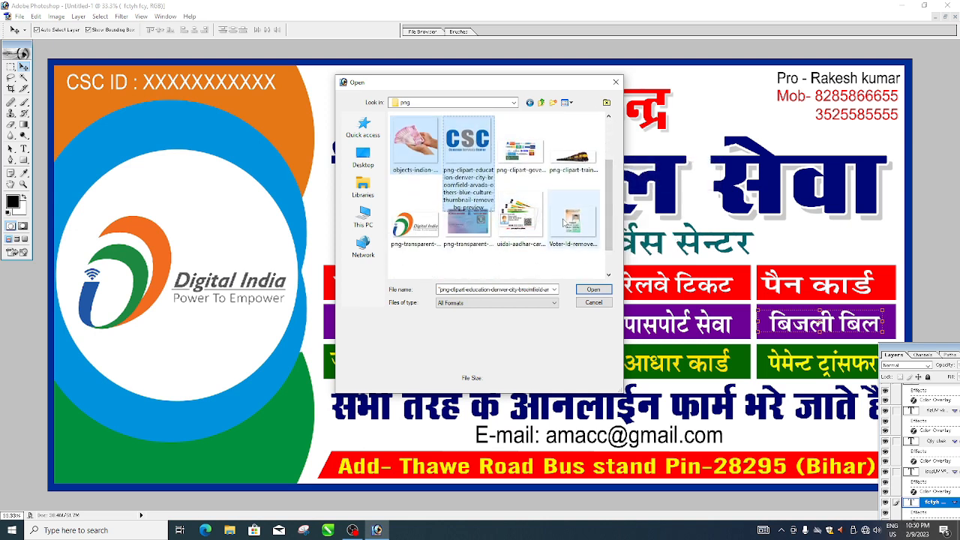
{"action": "mouse_move", "coordinate": [611, 222]}
{"action": "left_mouse_down"}
{"action": "mouse_move", "coordinate": [612, 240]}
{"action": "mouse_move", "coordinate": [612, 202]}
{"action": "mouse_move", "coordinate": [613, 225]}
{"action": "left_mouse_up"}
{"action": "left_click", "coordinate": [588, 219], "text": "ctrl"}
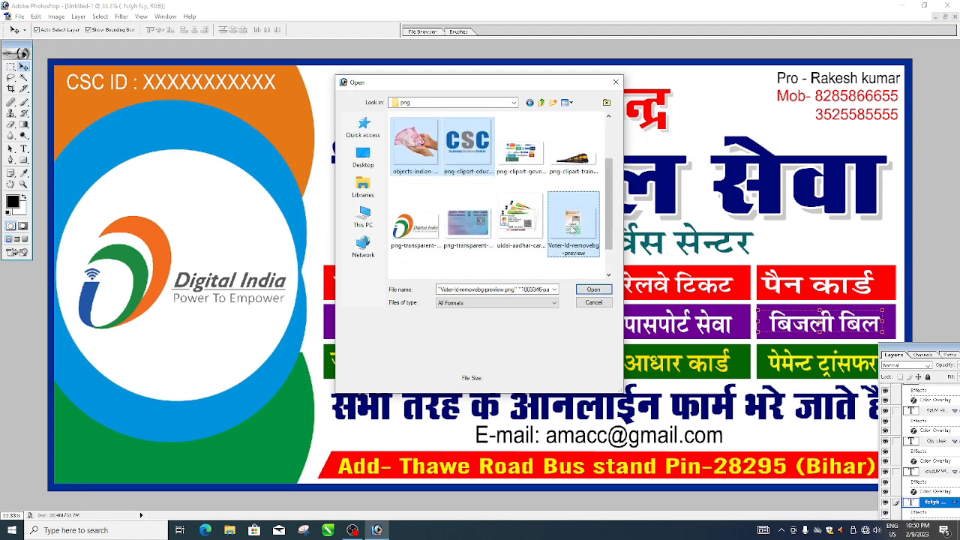
{"action": "left_click", "coordinate": [593, 291]}
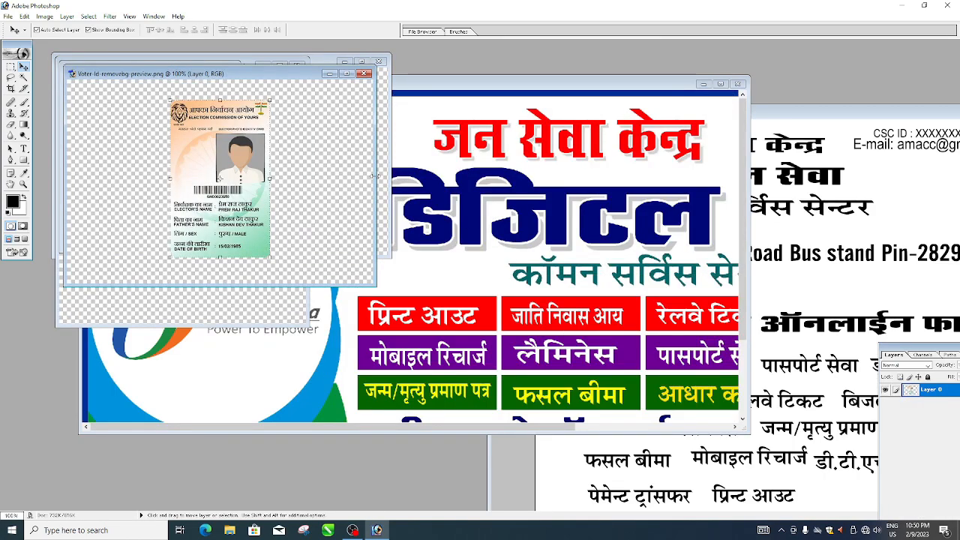
Step: Copy the voter ID card image into the banner above the प्रिन्ट आउट box and close its source file
{"action": "left_click_drag", "start_coordinate": [227, 163], "coordinate": [548, 283]}
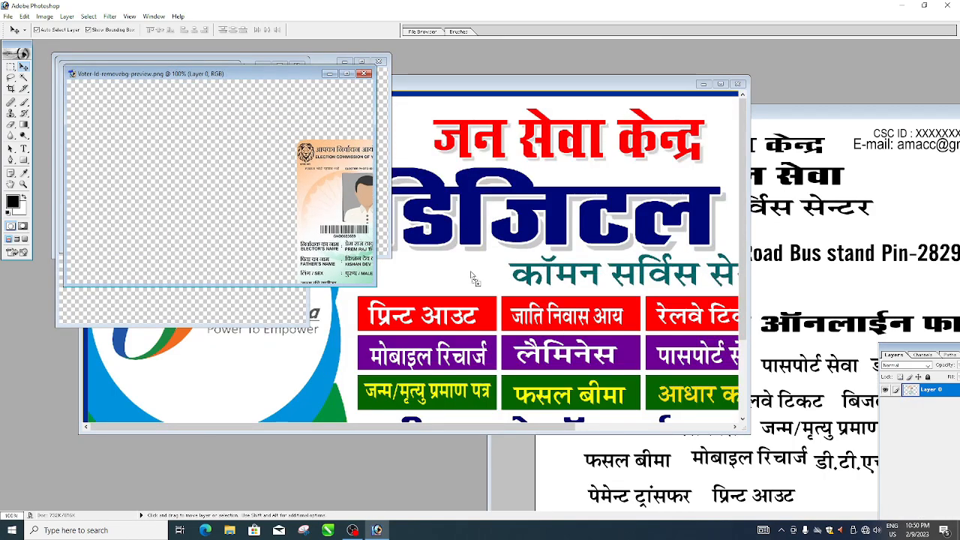
{"action": "left_click_drag", "start_coordinate": [473, 279], "coordinate": [469, 278]}
{"action": "left_click", "coordinate": [259, 73]}
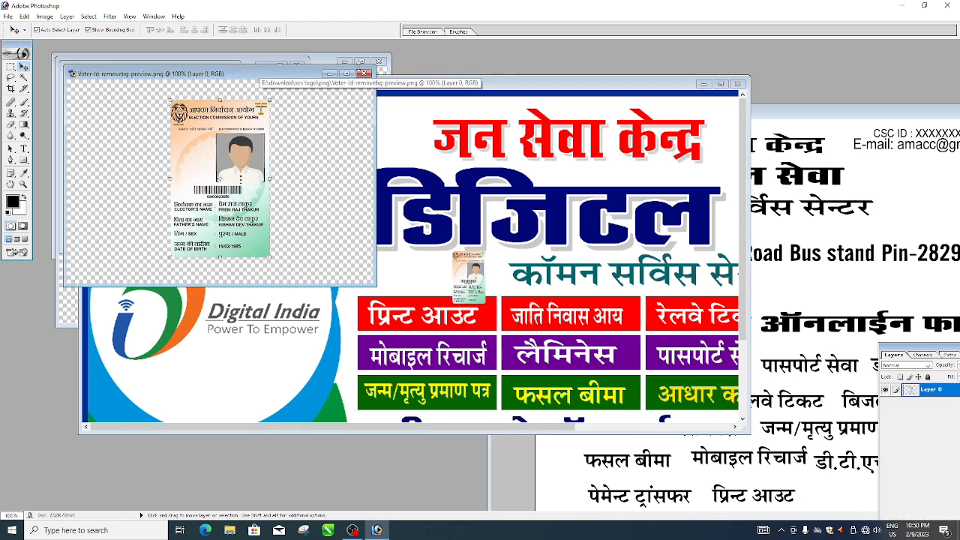
{"action": "left_click", "coordinate": [364, 73]}
Step: Copy the CSC logo into the banner over the start of the डिजिटल heading and close the logo's source file
{"action": "left_click", "coordinate": [165, 70]}
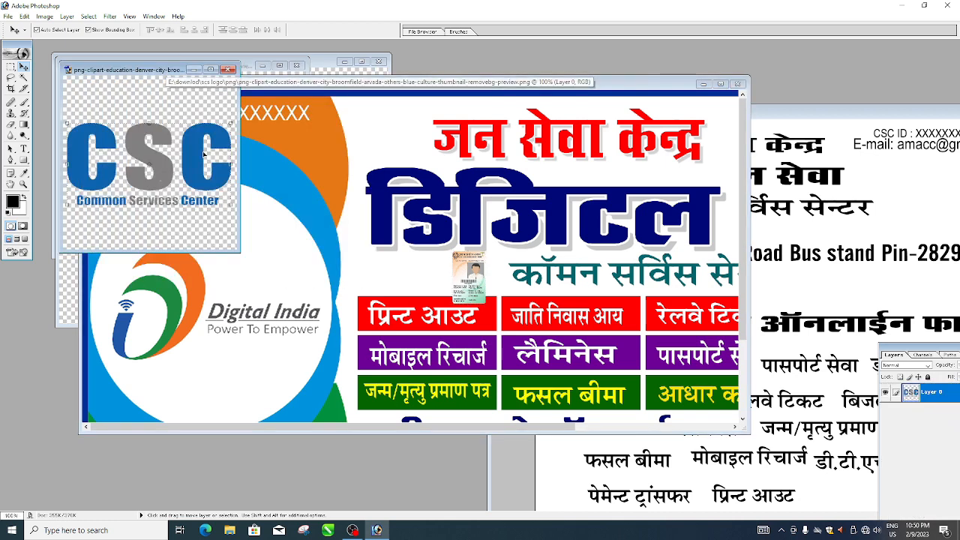
{"action": "left_click_drag", "start_coordinate": [200, 153], "coordinate": [408, 194]}
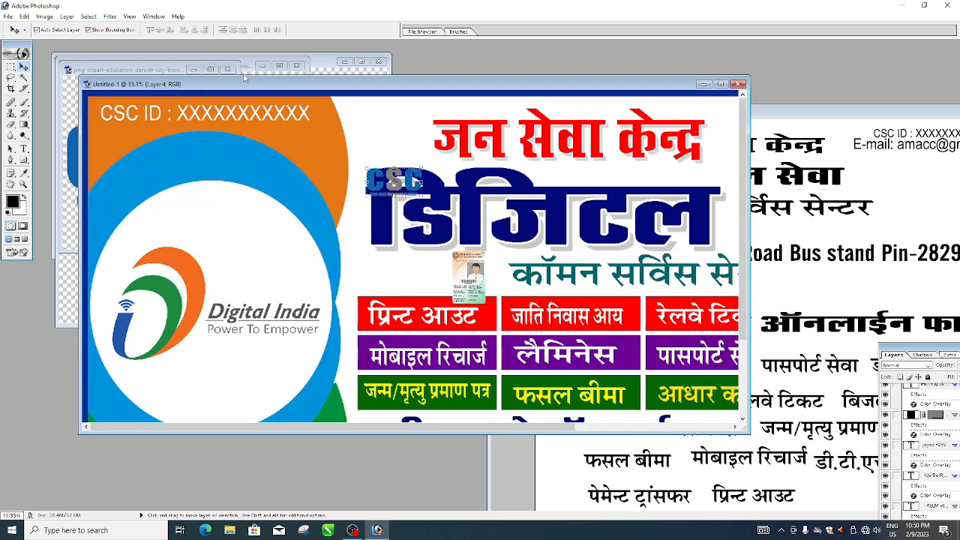
{"action": "left_click", "coordinate": [71, 124]}
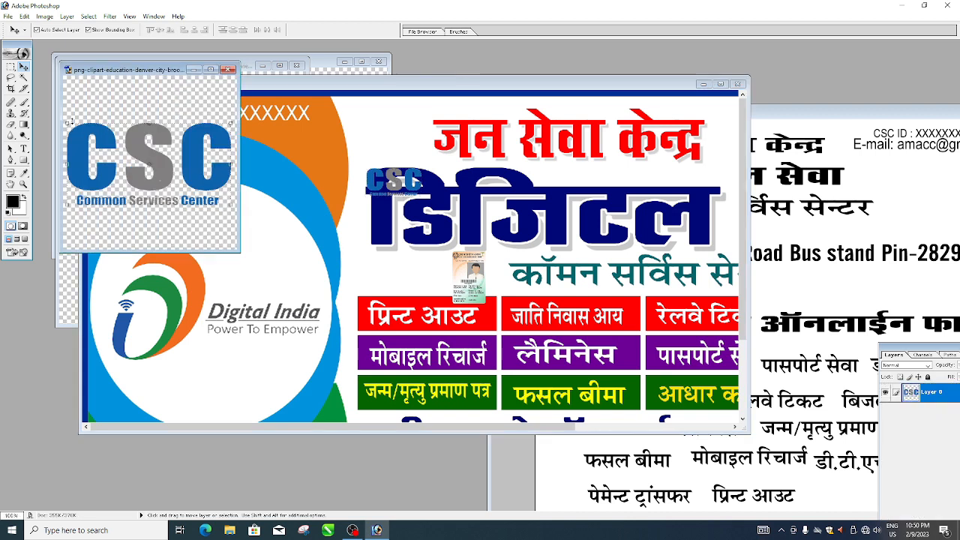
{"action": "left_click", "coordinate": [228, 70]}
Step: Copy the Indian money image into the banner over the डिजिटल heading and close the money file
{"action": "left_click", "coordinate": [206, 66]}
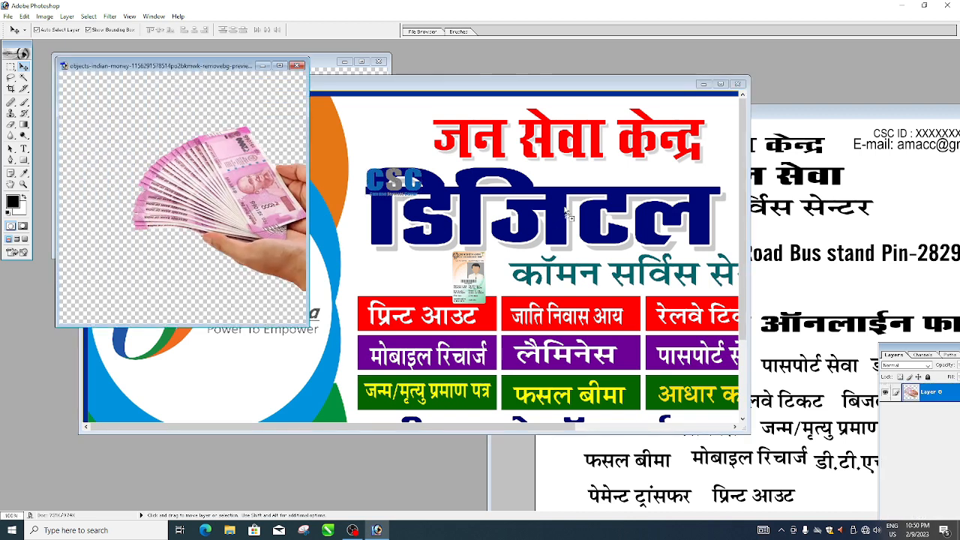
{"action": "left_click_drag", "start_coordinate": [567, 214], "coordinate": [561, 212]}
{"action": "left_click", "coordinate": [262, 65]}
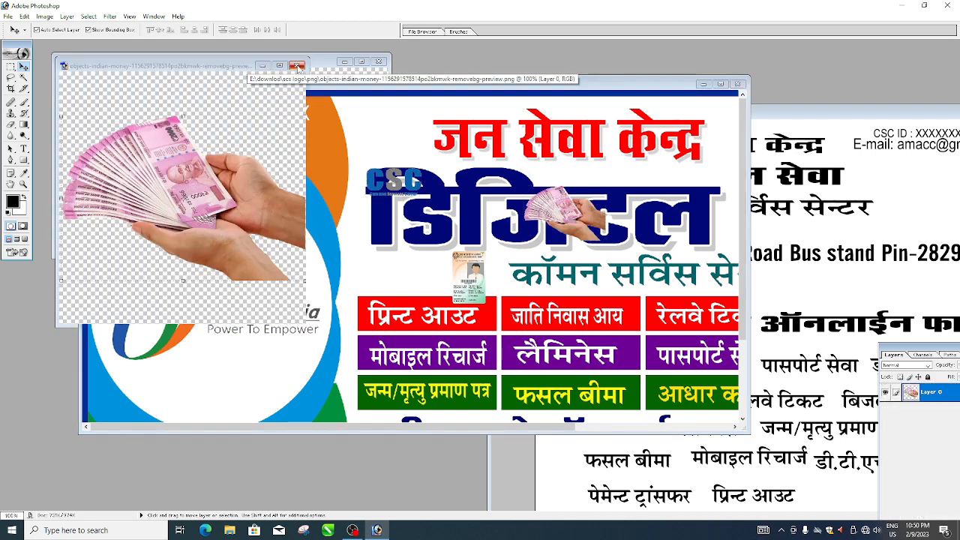
{"action": "left_click", "coordinate": [296, 61]}
Step: Copy the PAN card image into the banner near the start of the जन सेवा केन्द्र heading and close its source file
{"action": "left_click_drag", "start_coordinate": [225, 158], "coordinate": [458, 165]}
{"action": "left_click", "coordinate": [365, 66]}
{"action": "left_click", "coordinate": [378, 62]}
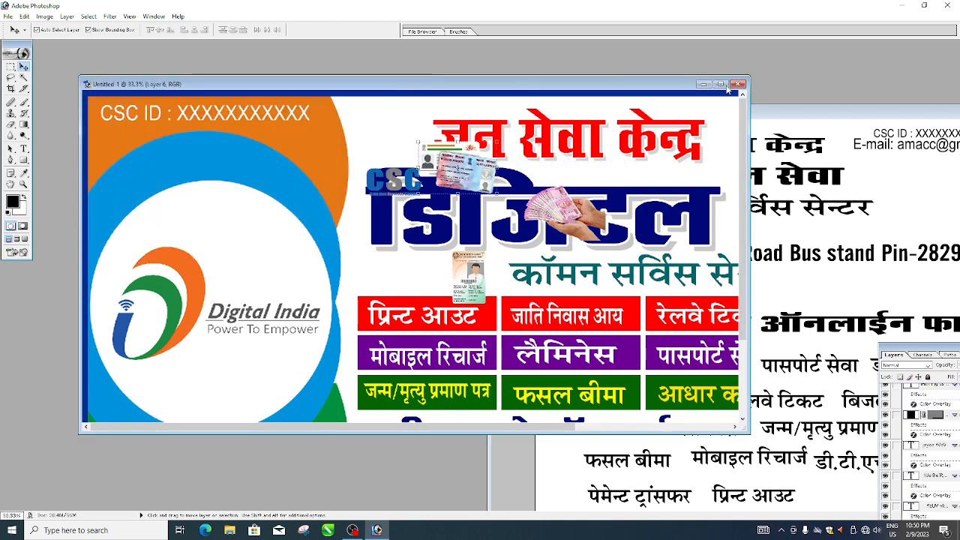
Step: Place the money image before and the PAN card image after the जन सेवा केन्द्र heading, and the CSC logo after कॉमन सर्विस सेन्टर
{"action": "left_click", "coordinate": [719, 84]}
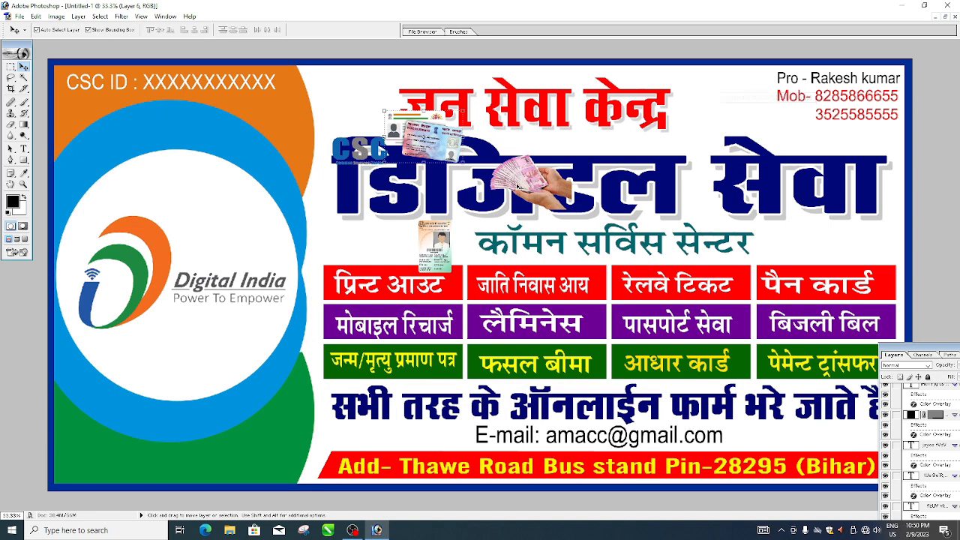
{"action": "left_click_drag", "start_coordinate": [534, 184], "coordinate": [338, 103]}
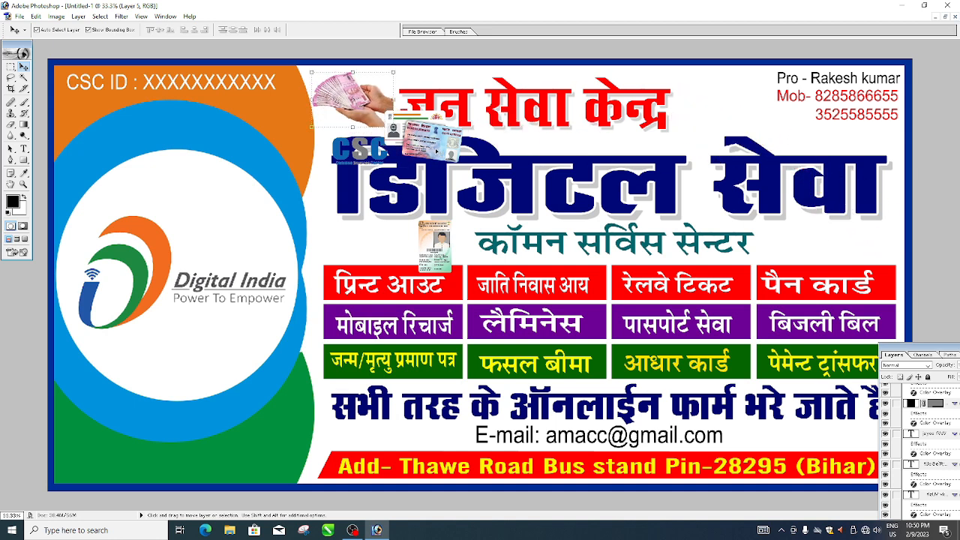
{"action": "left_click_drag", "start_coordinate": [432, 149], "coordinate": [733, 116]}
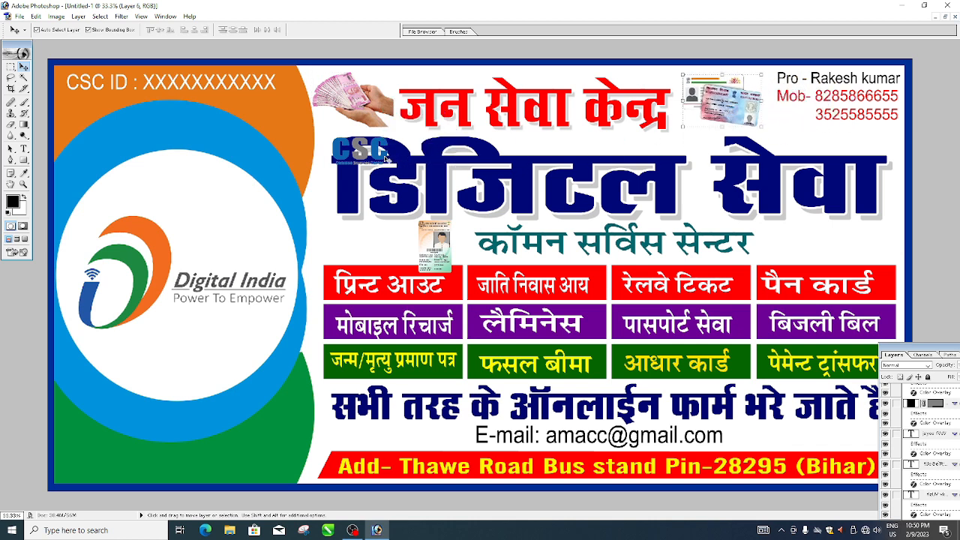
{"action": "left_click_drag", "start_coordinate": [386, 157], "coordinate": [846, 248]}
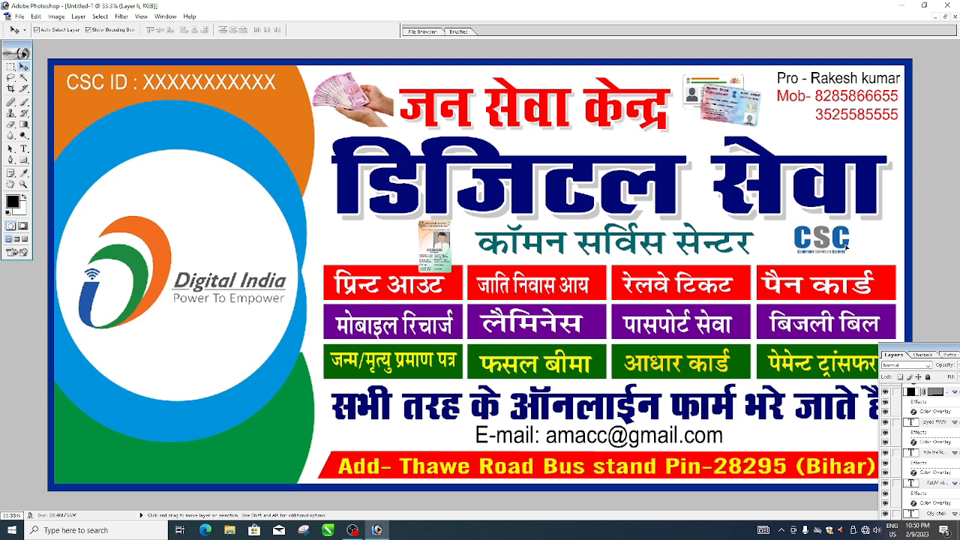
Step: Select the voter ID card image beside the कॉमन सर्विस सेन्टर text
{"action": "left_click", "coordinate": [491, 244]}
{"action": "left_click", "coordinate": [443, 245]}
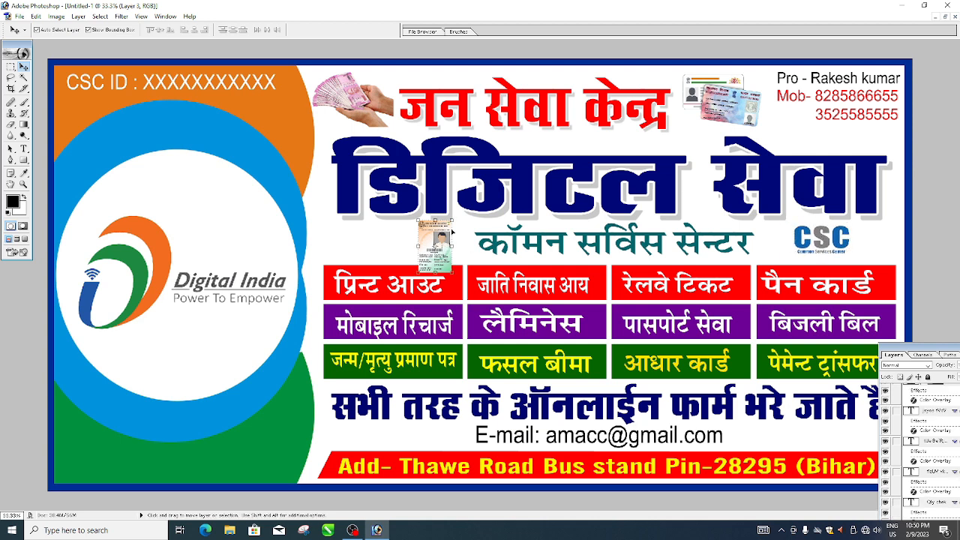